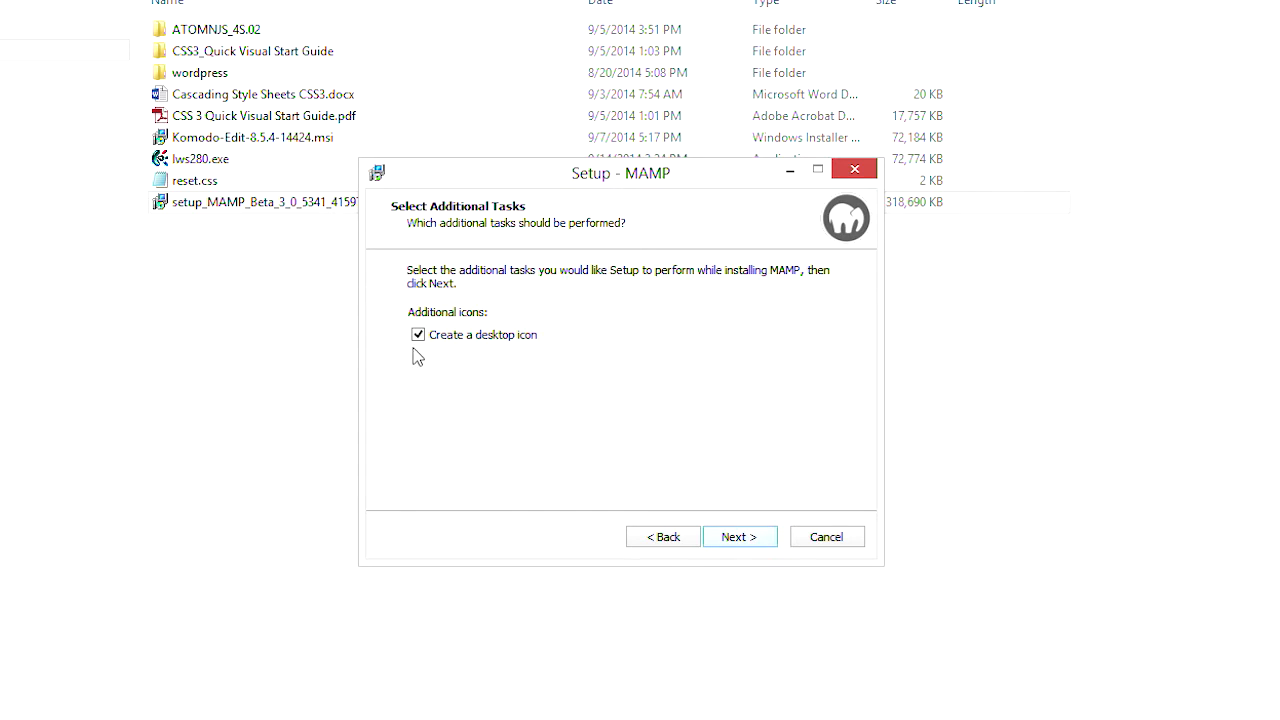
# - Keep the desktop icon option, install MAMP into C:\MAMP, and close the finished setup wizard
pyautogui.click(751, 541)
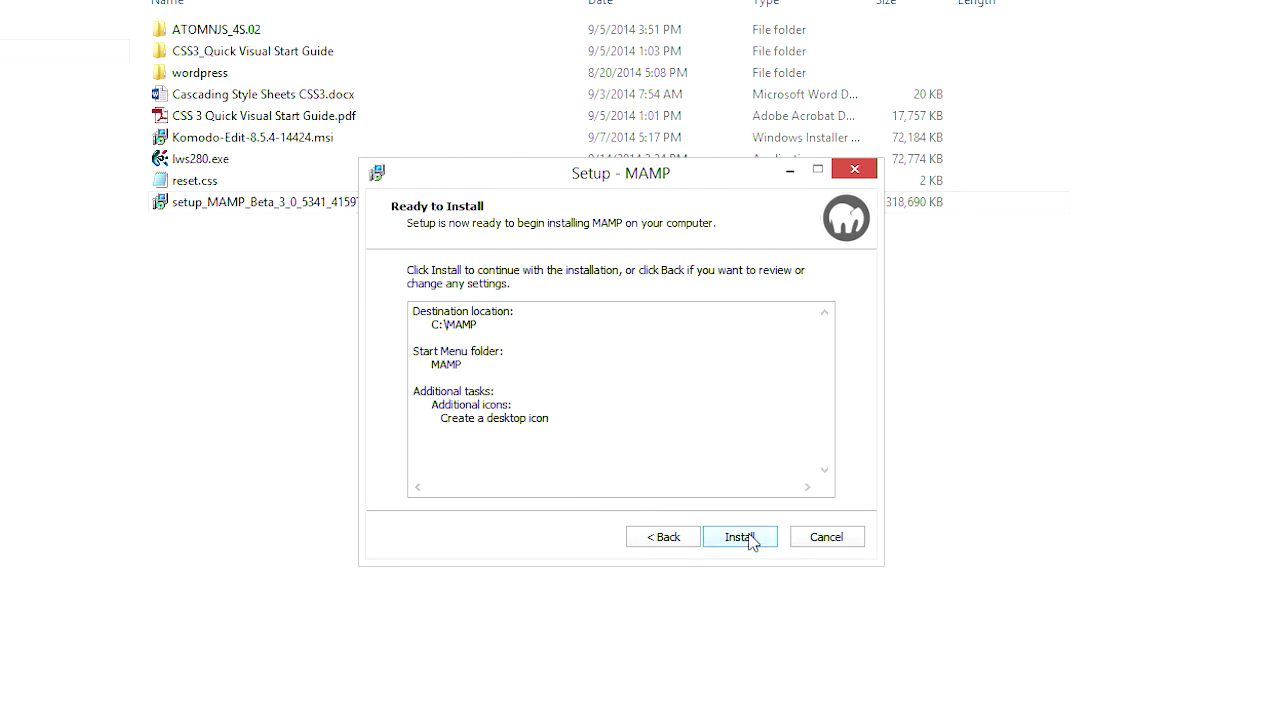
pyautogui.click(751, 543)
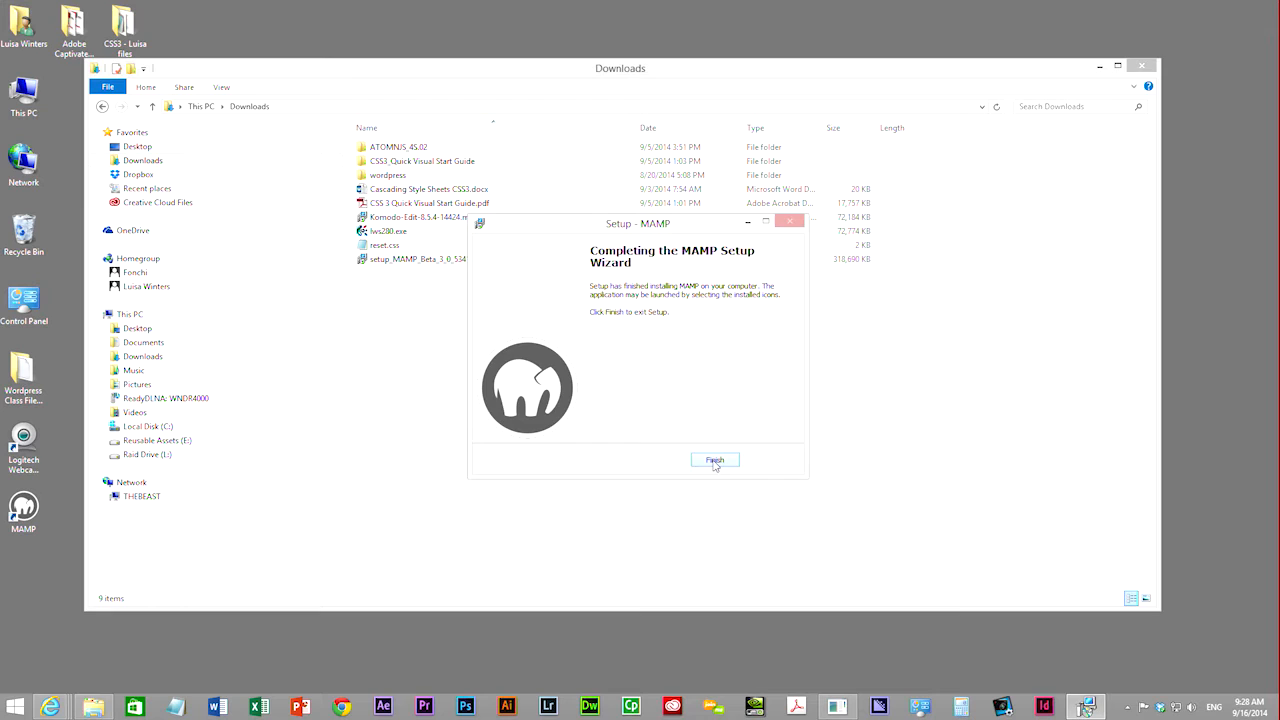
pyautogui.click(714, 461)
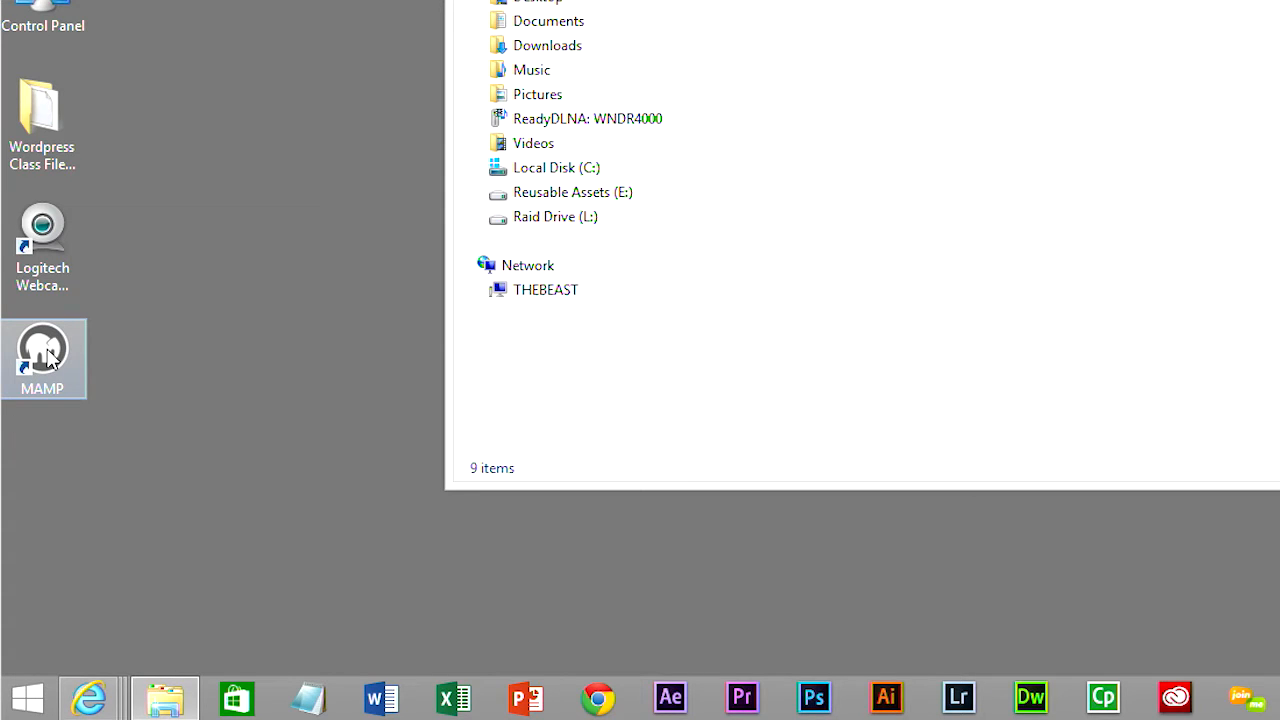
# - Pin the MAMP icon to the taskbar, launch MAMP, and open the localhost/MAMP WebStart page
pyautogui.moveTo(50, 360); pyautogui.dragTo(1162, 705)
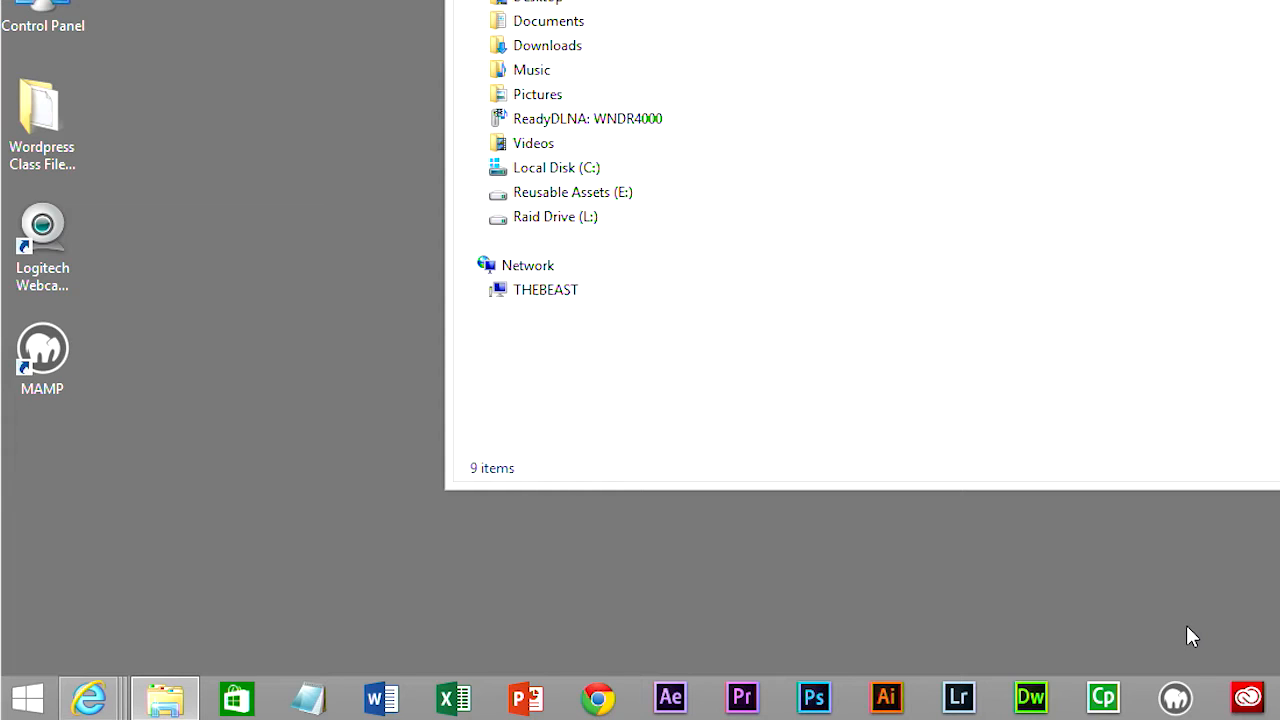
pyautogui.click(1177, 700)
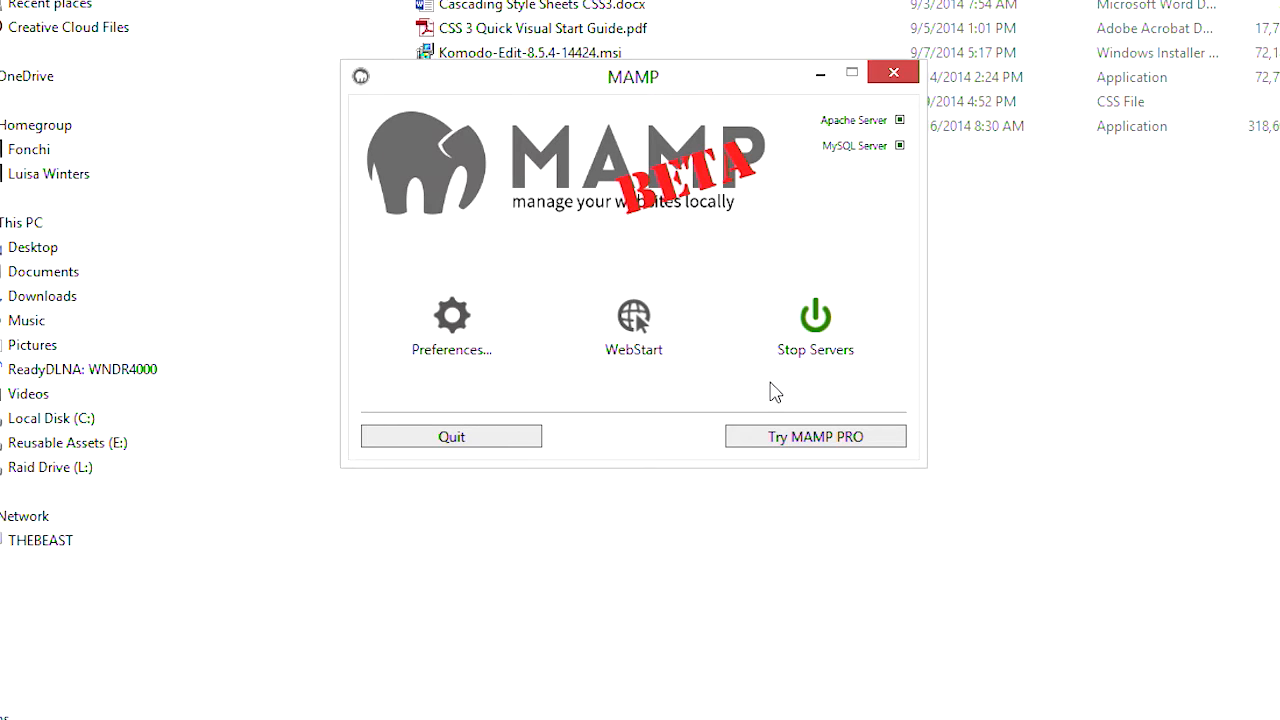
pyautogui.click(633, 330)
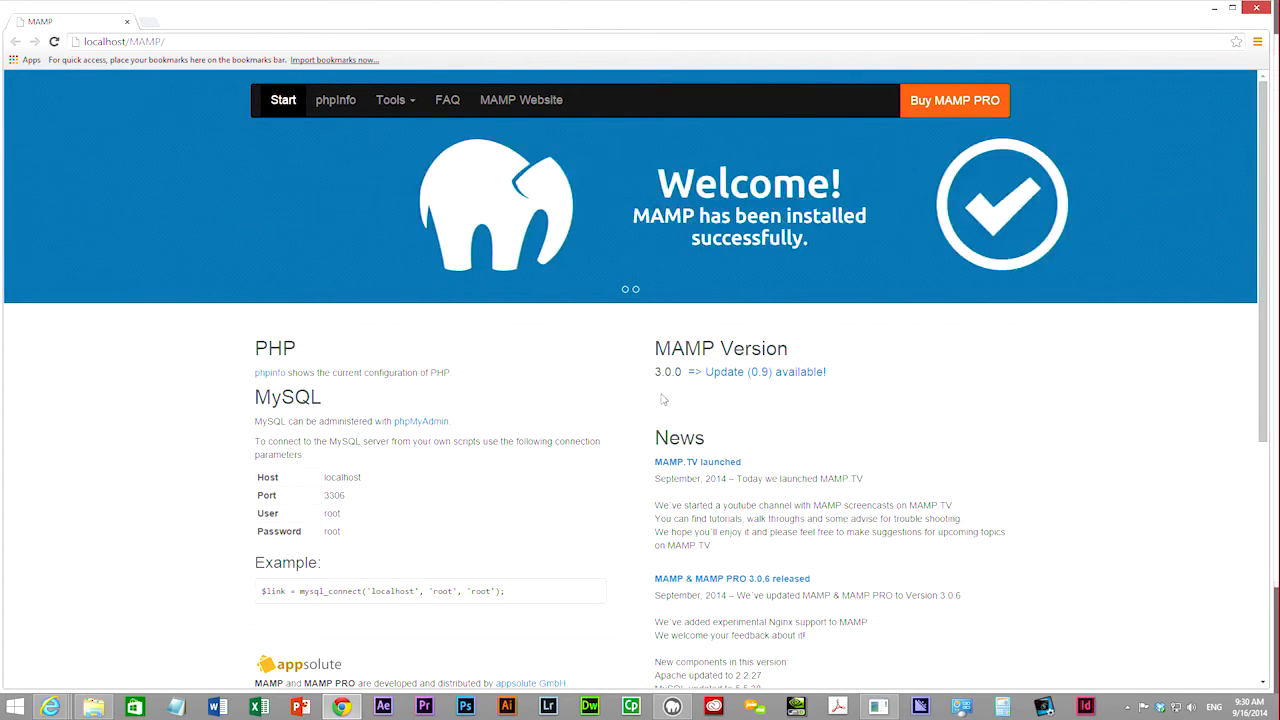
# - Open phpMyAdmin's Databases page and start a blank Notepad for notes
pyautogui.click(424, 424)
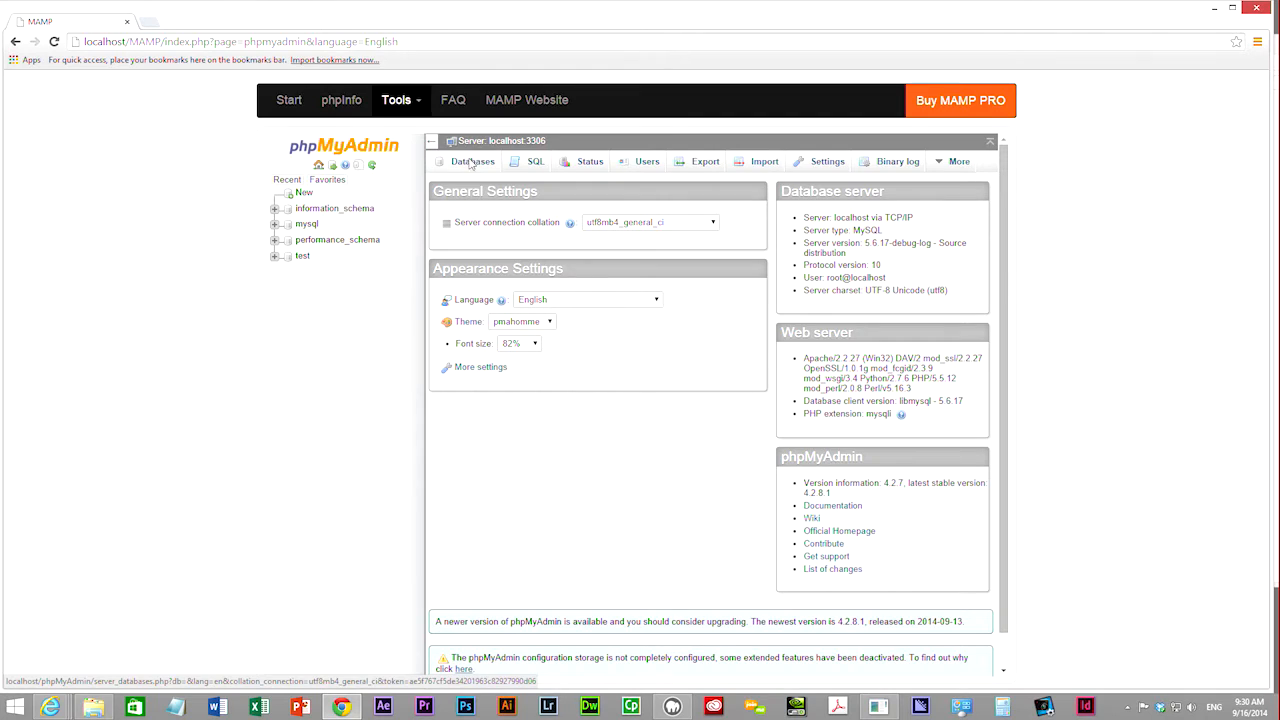
pyautogui.click(471, 163)
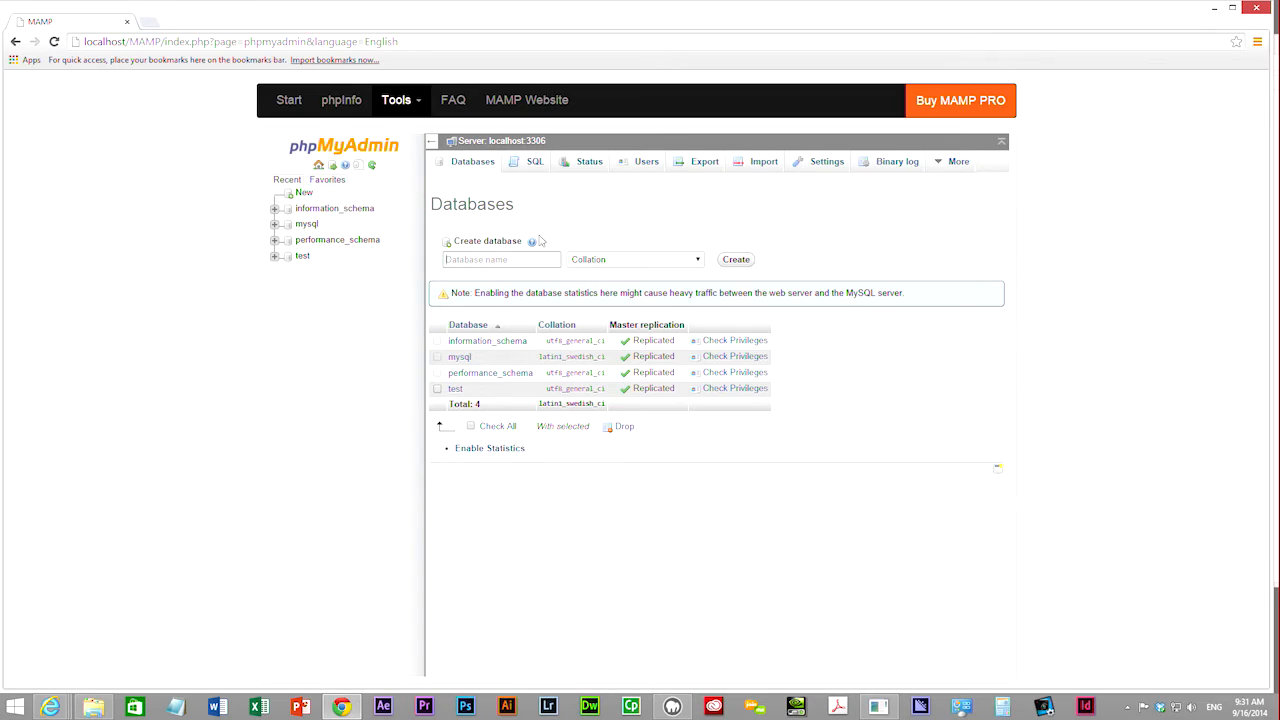
pyautogui.click(177, 706)
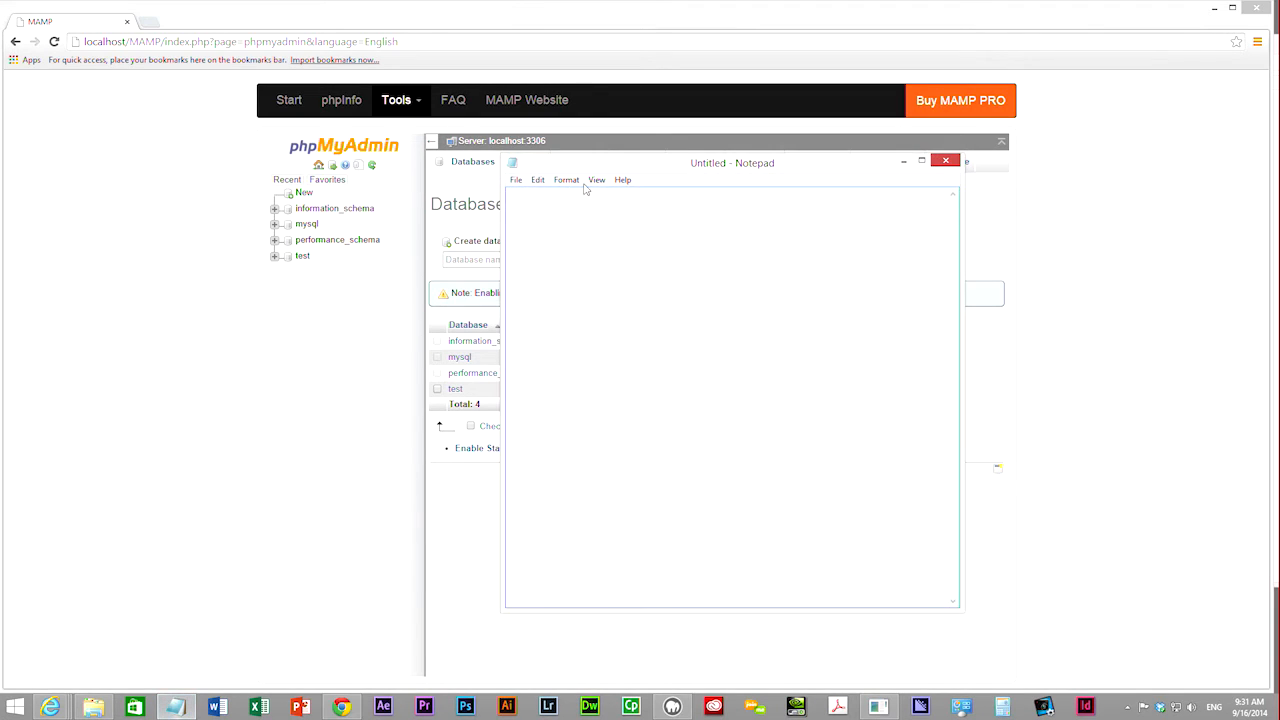
# - Write 'Database name: blueFinDog' and 'Username: dogFinBlue' on two lines in Notepad
pyautogui.moveTo(642, 166); pyautogui.dragTo(762, 210)
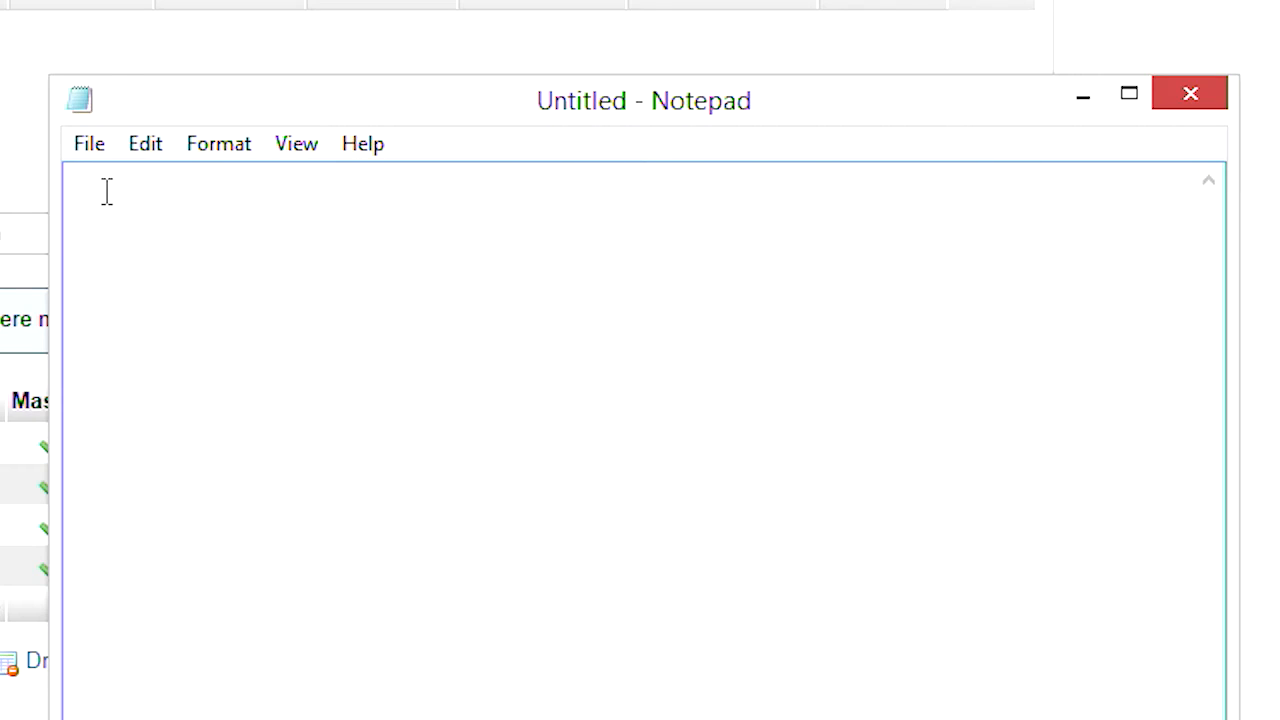
pyautogui.write('Database name')
pyautogui.press('BackSpace')
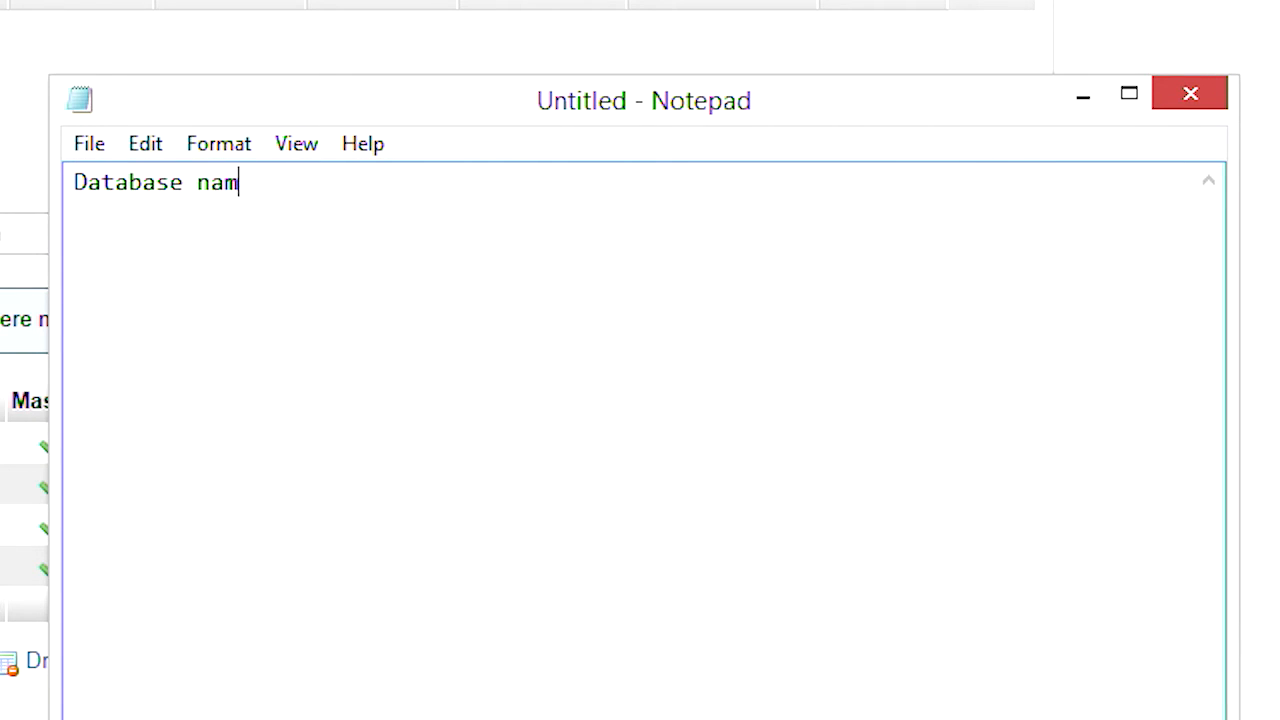
pyautogui.write('e: BlueFinDog')
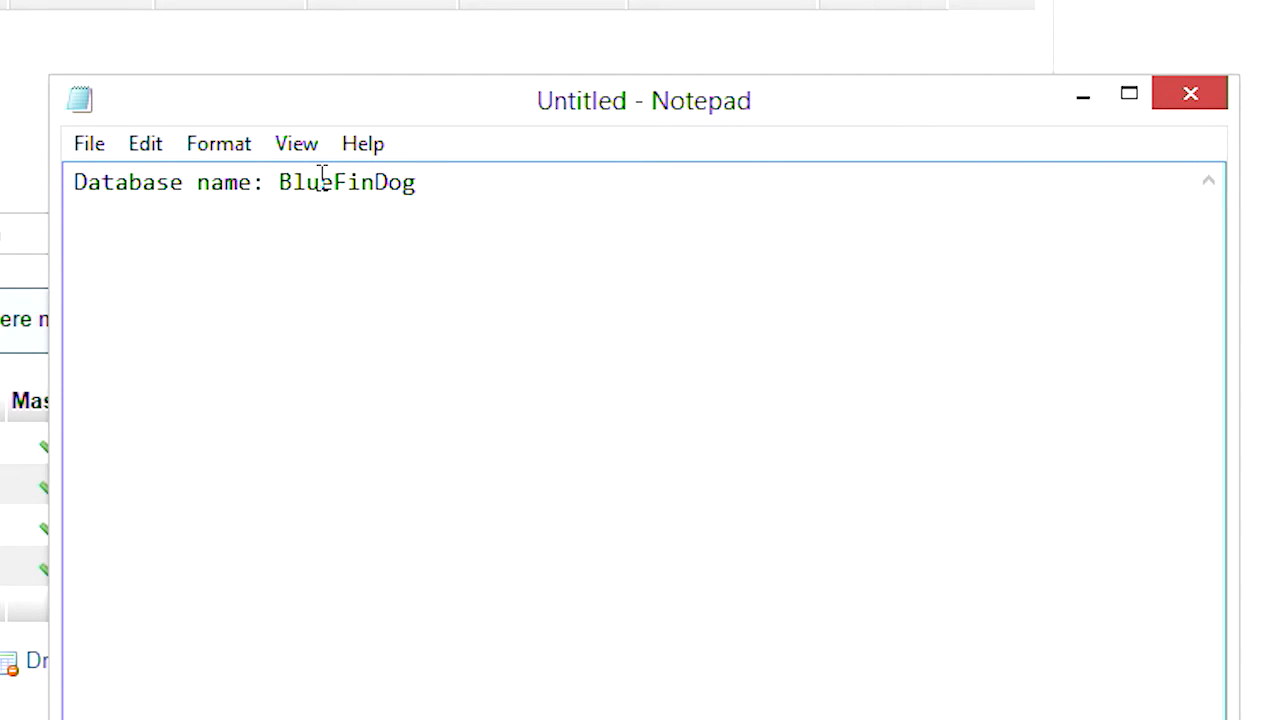
pyautogui.press('BackSpace')
pyautogui.write('b')
pyautogui.press('BackSpace')
pyautogui.write('b')
pyautogui.press('Return')
pyautogui.write('Usernam')
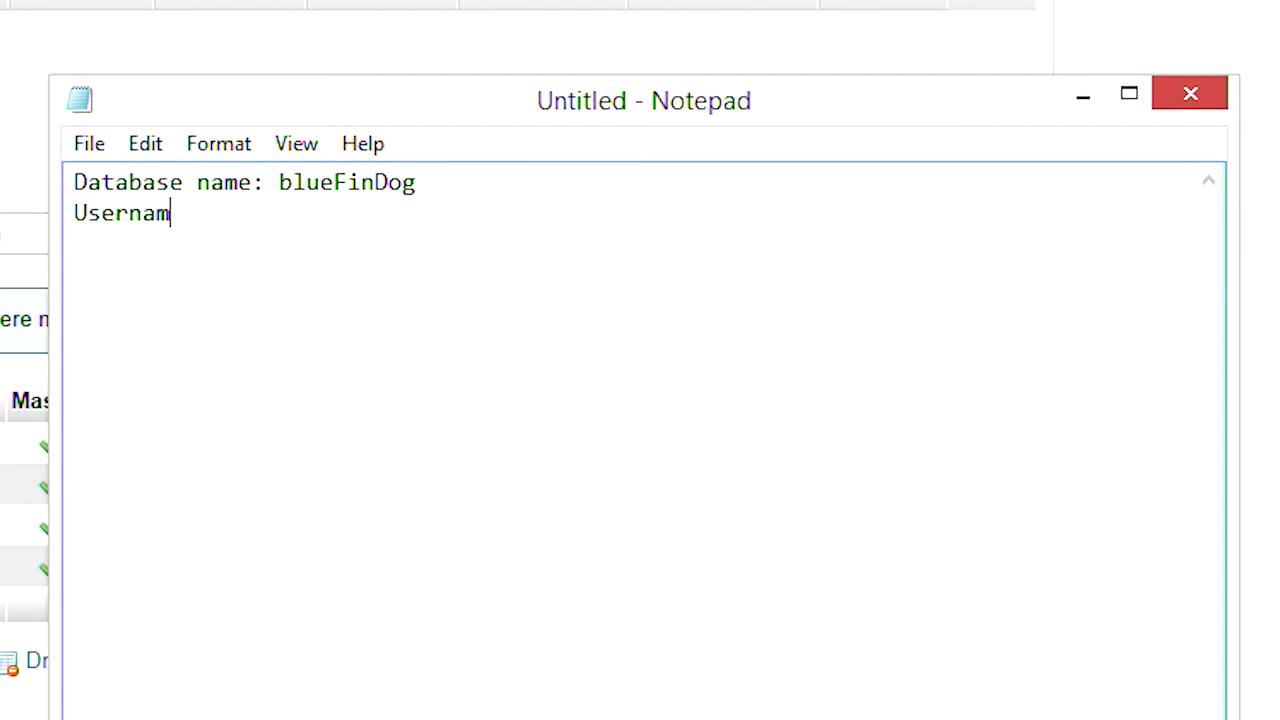
pyautogui.write('e: dogFinB')
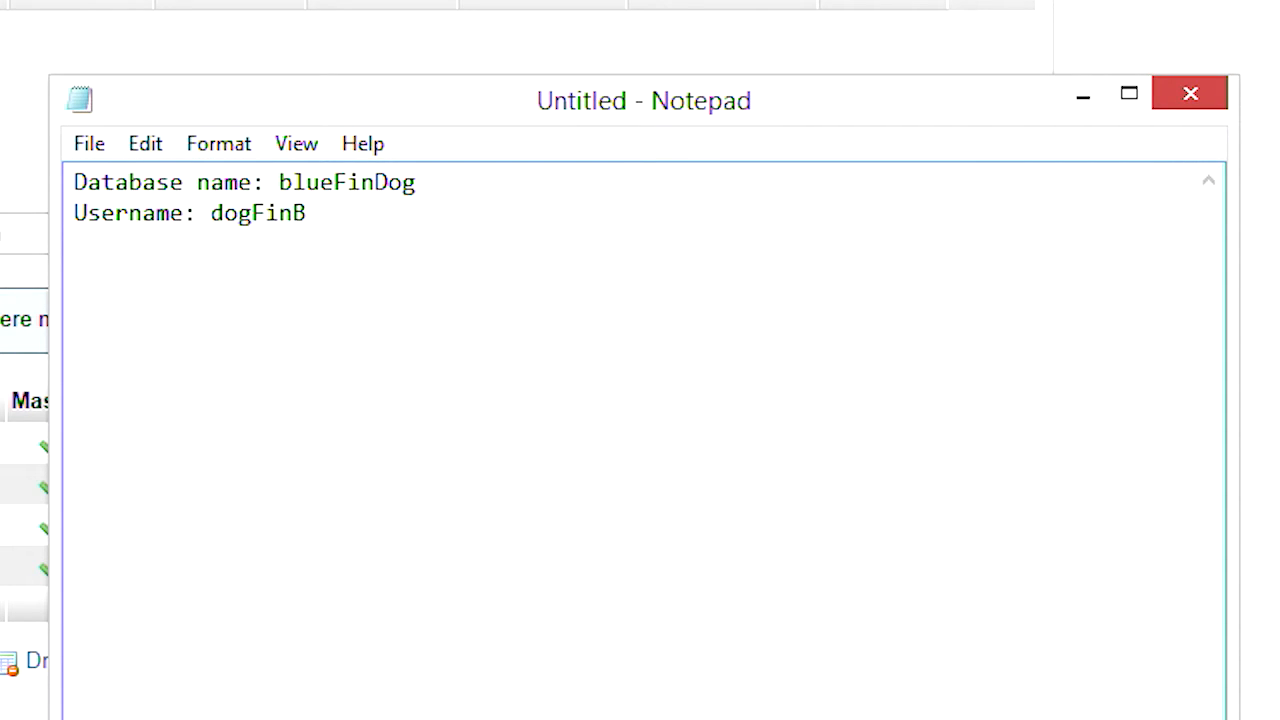
pyautogui.write('lue')
# - Create a new database named blueFinDog by pasting the name from Notepad
pyautogui.doubleClick(362, 184)
pyautogui.hotkey('ctrl', 'c')
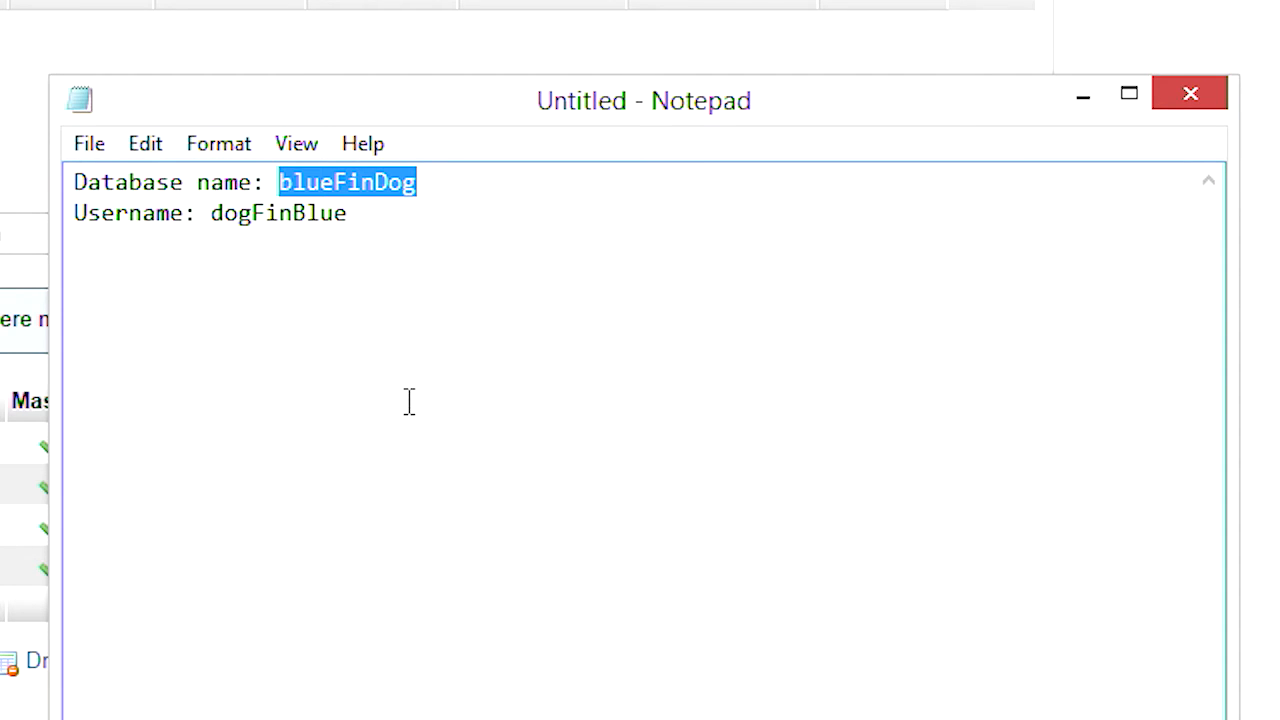
pyautogui.click(232, 342)
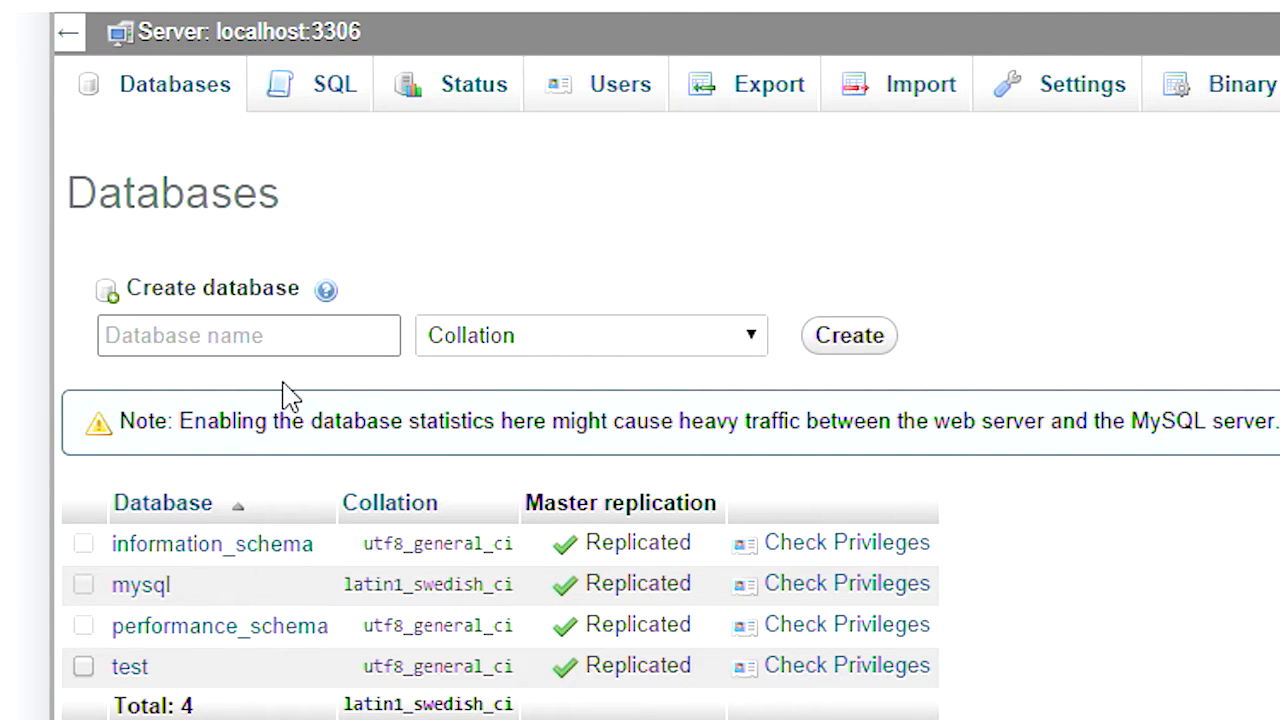
pyautogui.hotkey('ctrl', 'v')
pyautogui.click(849, 336)
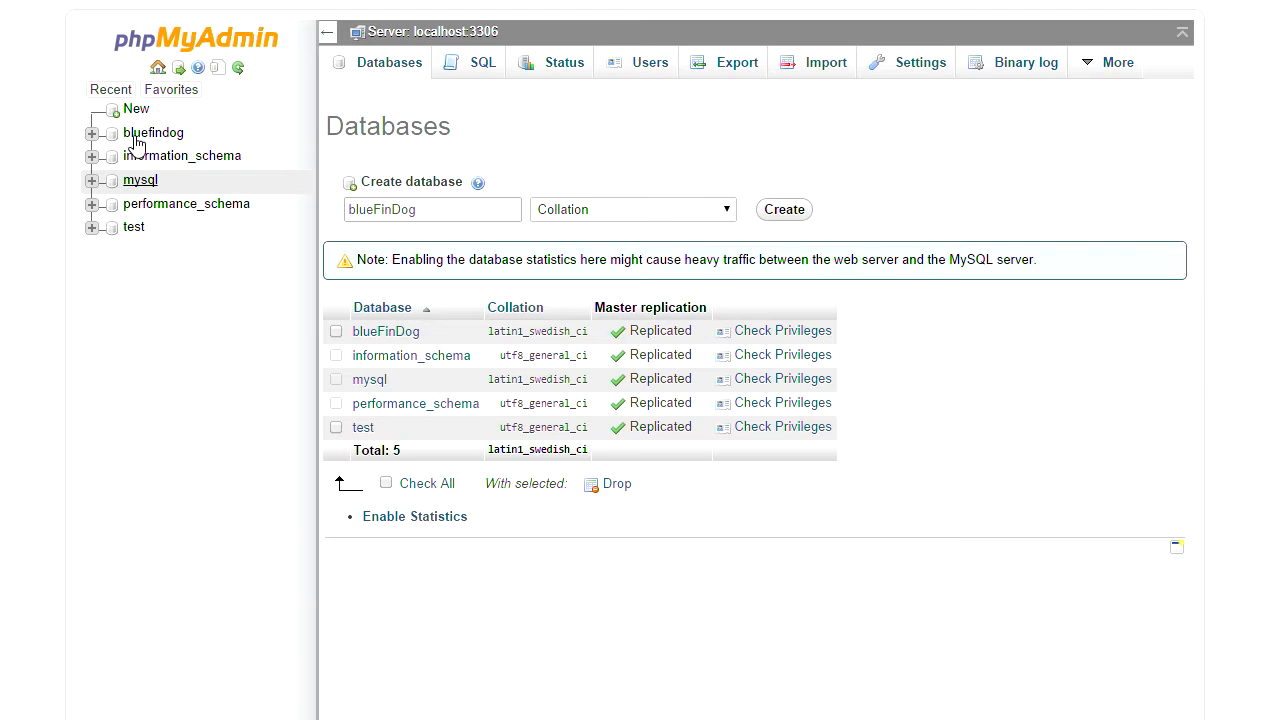
# - Open bluefindog's Privileges and start adding a new user account
pyautogui.click(150, 133)
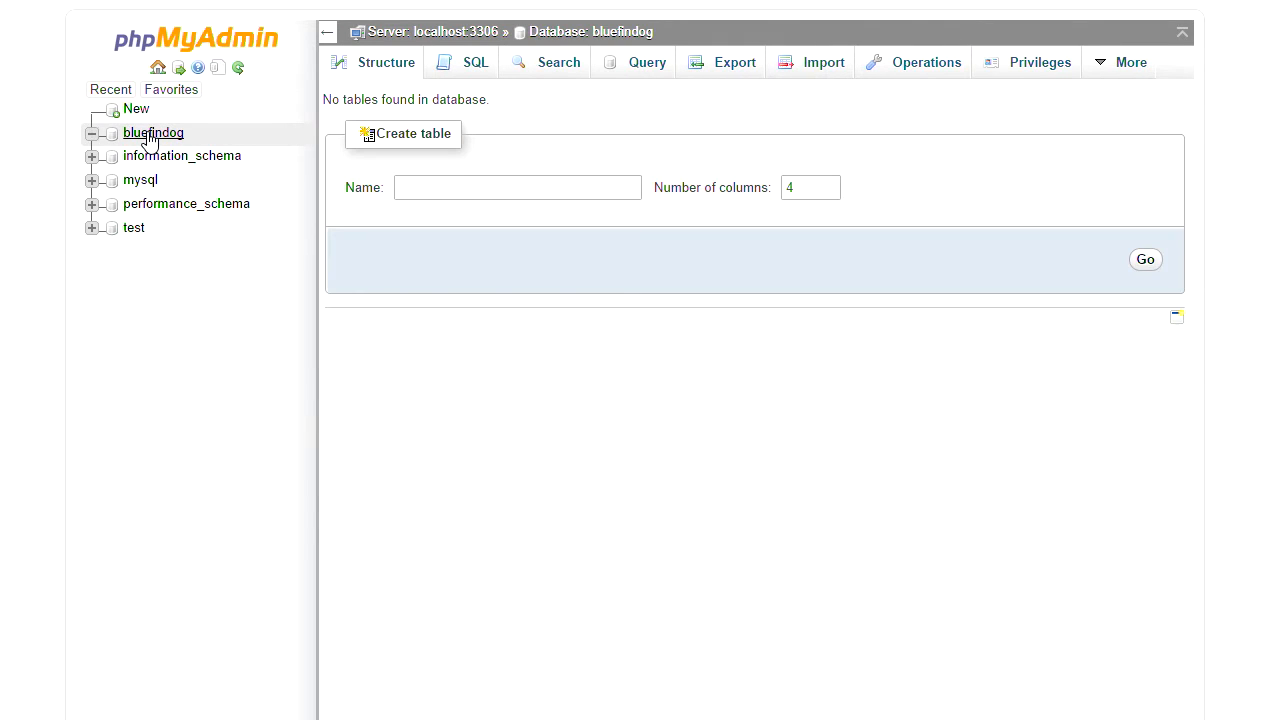
pyautogui.click(1040, 66)
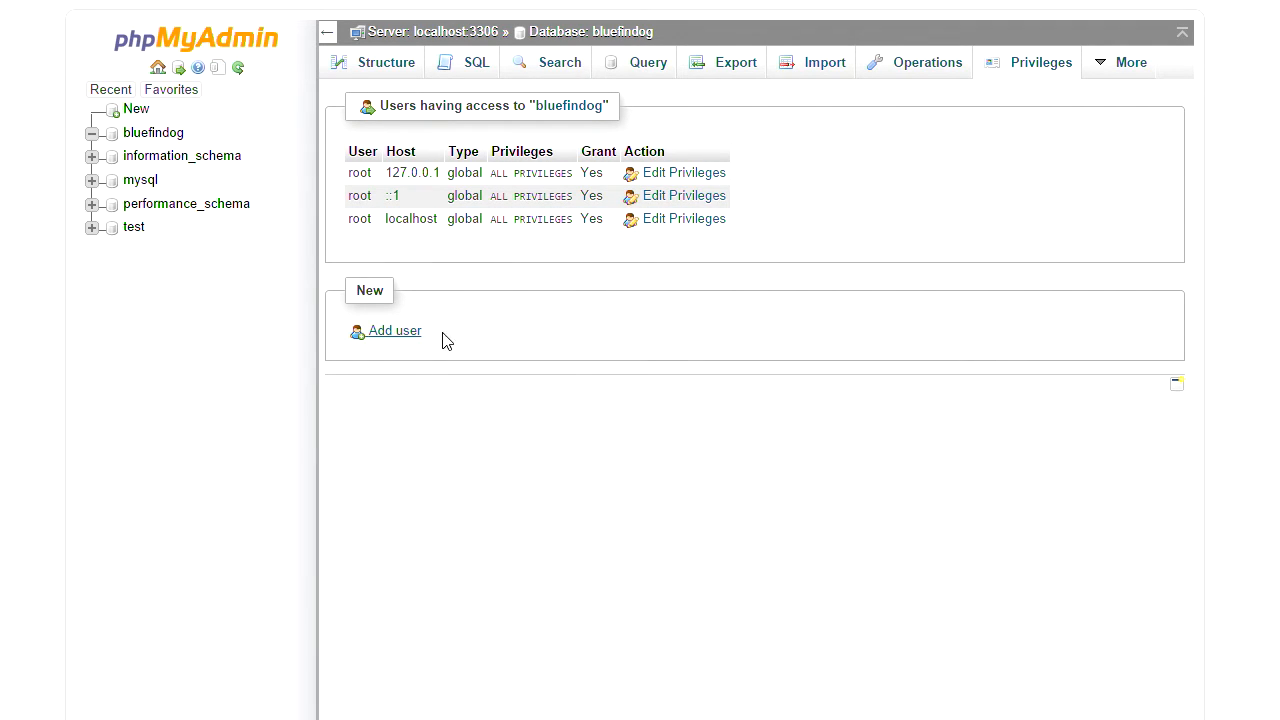
pyautogui.click(390, 334)
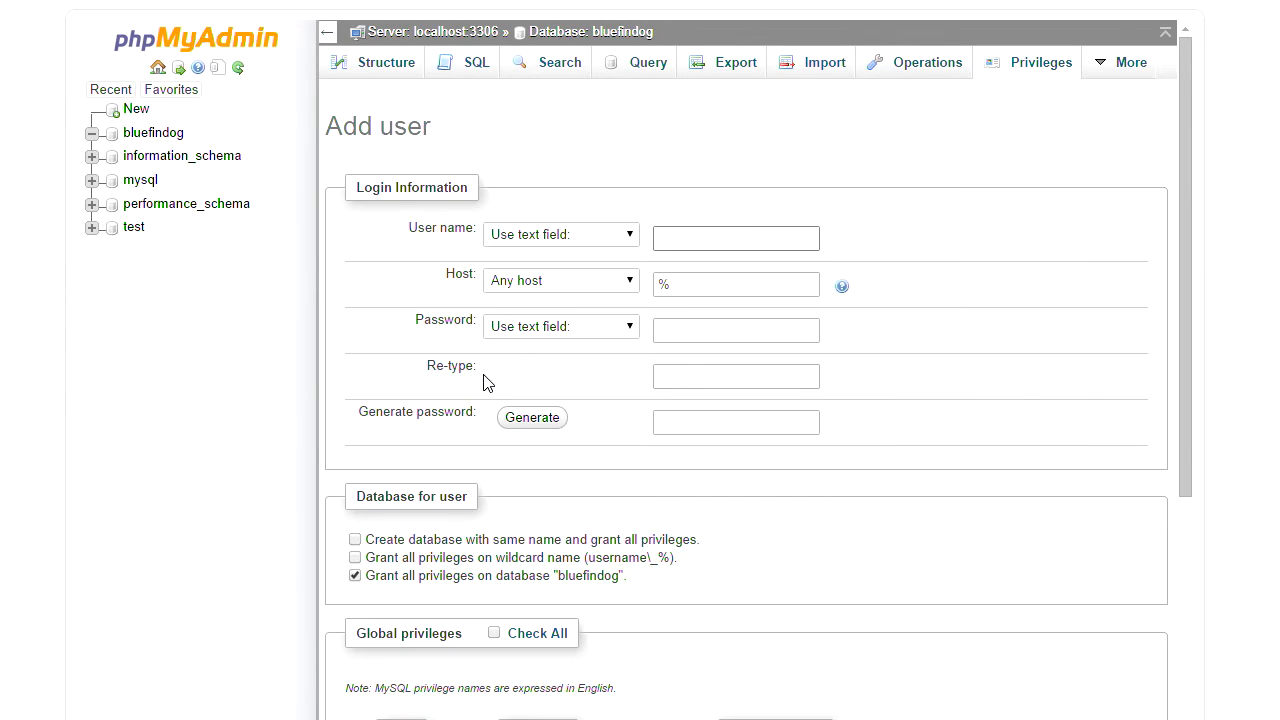
# - Fill the Add user form with user name dogFinBlue and host localhost
pyautogui.hotkey('alt', 'Tab')
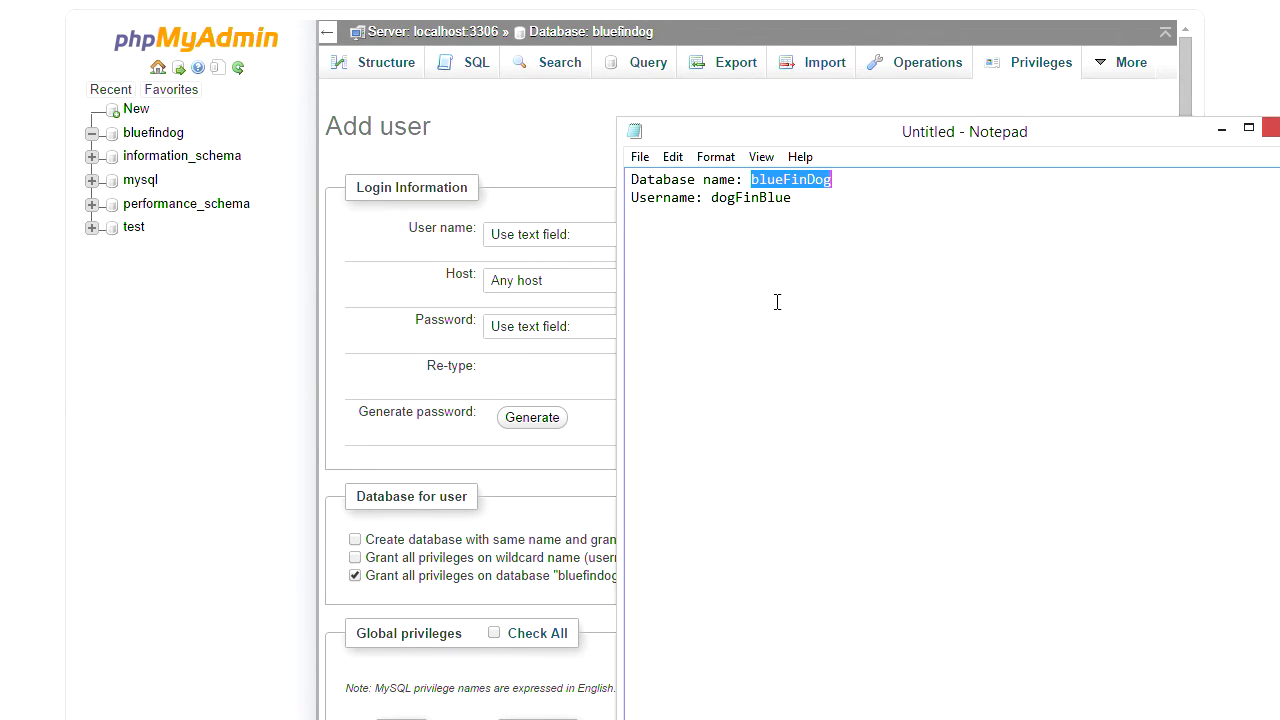
pyautogui.click(864, 381)
pyautogui.hotkey('ctrl', 'shift', 'Left')
pyautogui.hotkey('ctrl', 'c')
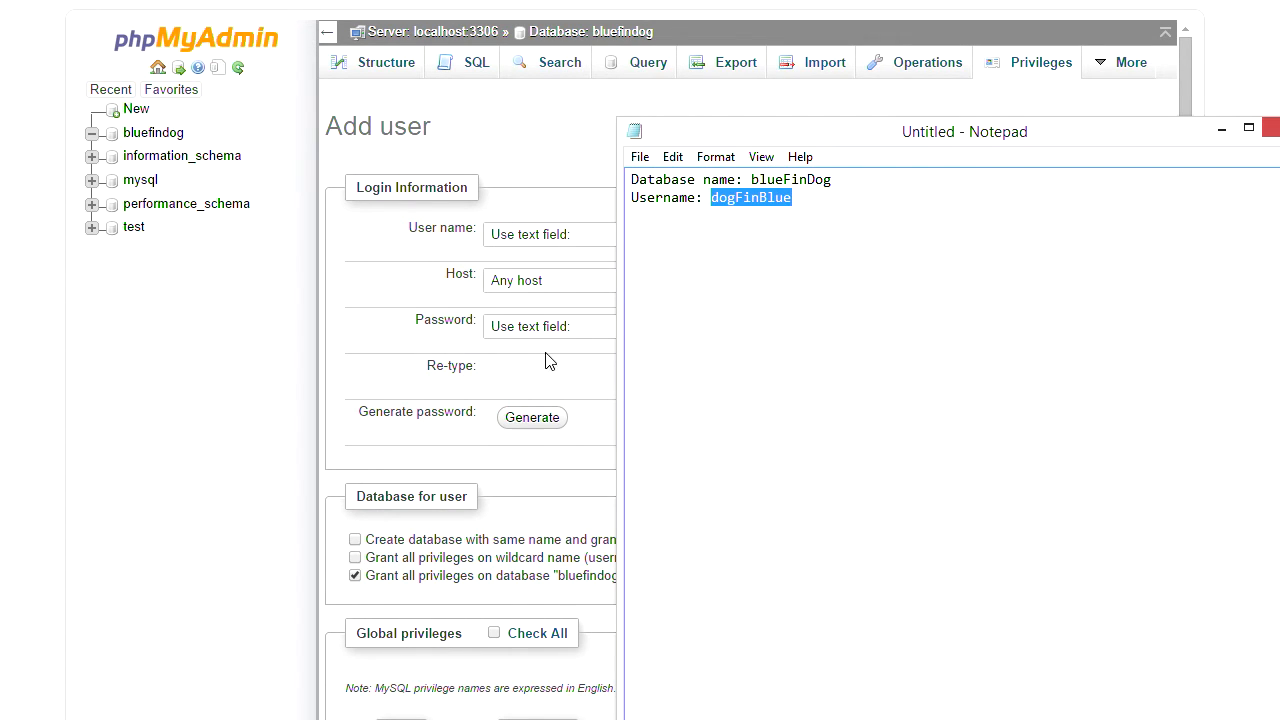
pyautogui.click(393, 288)
pyautogui.click(679, 246)
pyautogui.hotkey('ctrl', 'v')
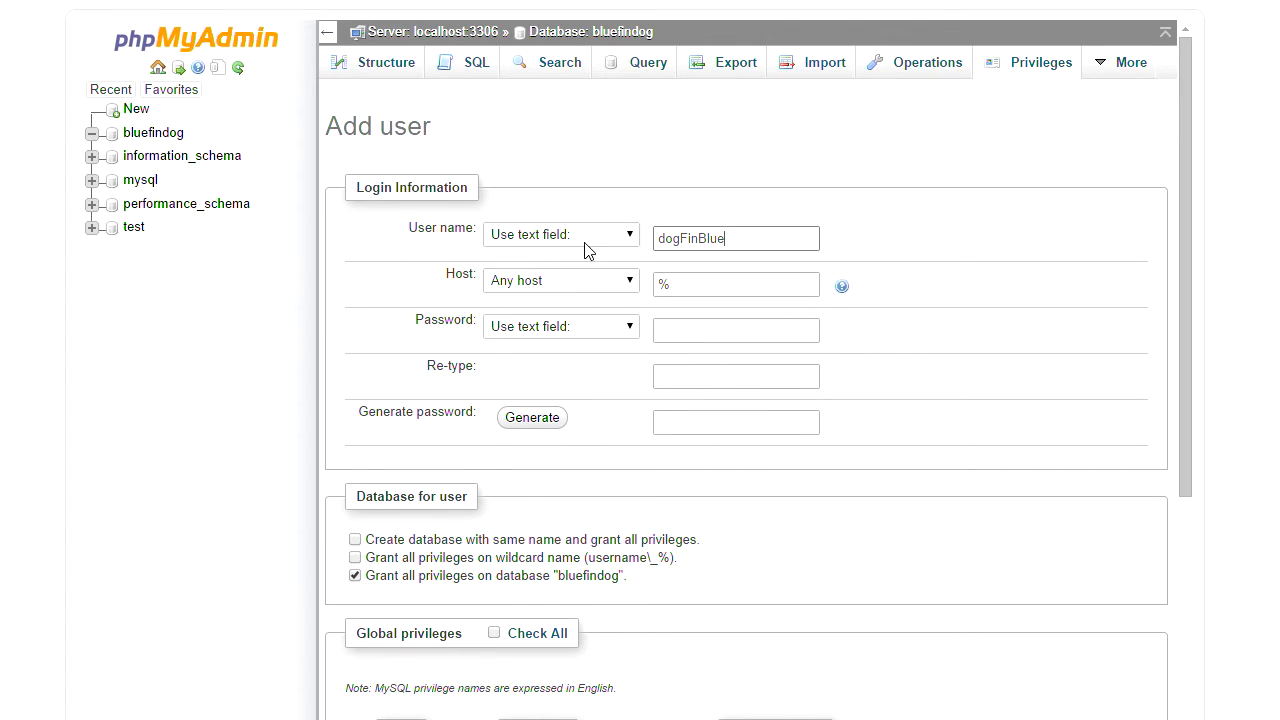
pyautogui.press('Tab')
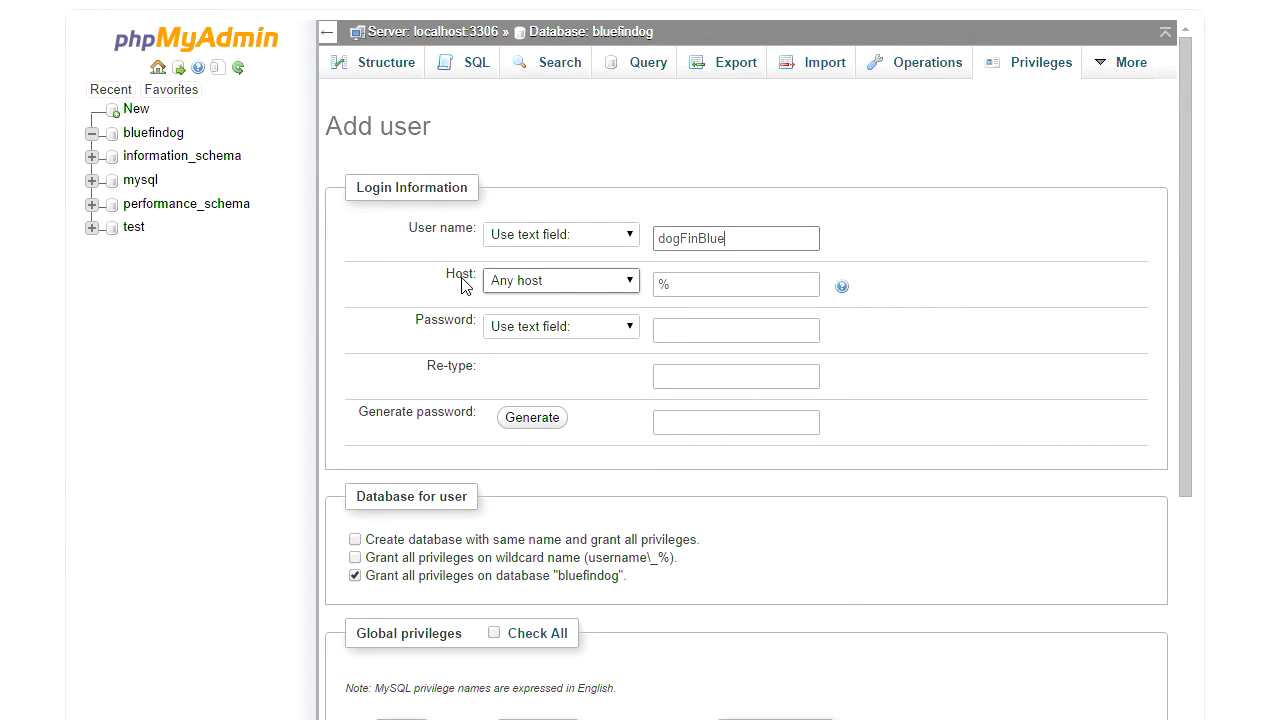
pyautogui.click(625, 284)
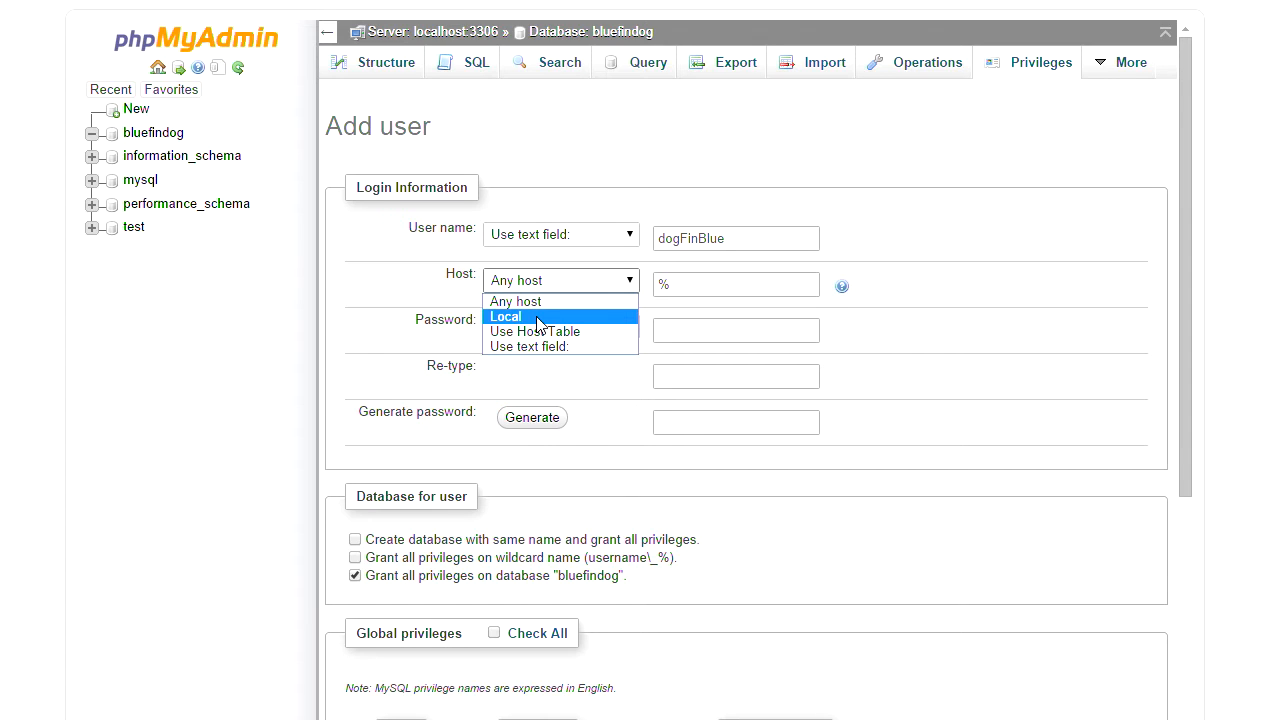
pyautogui.click(537, 317)
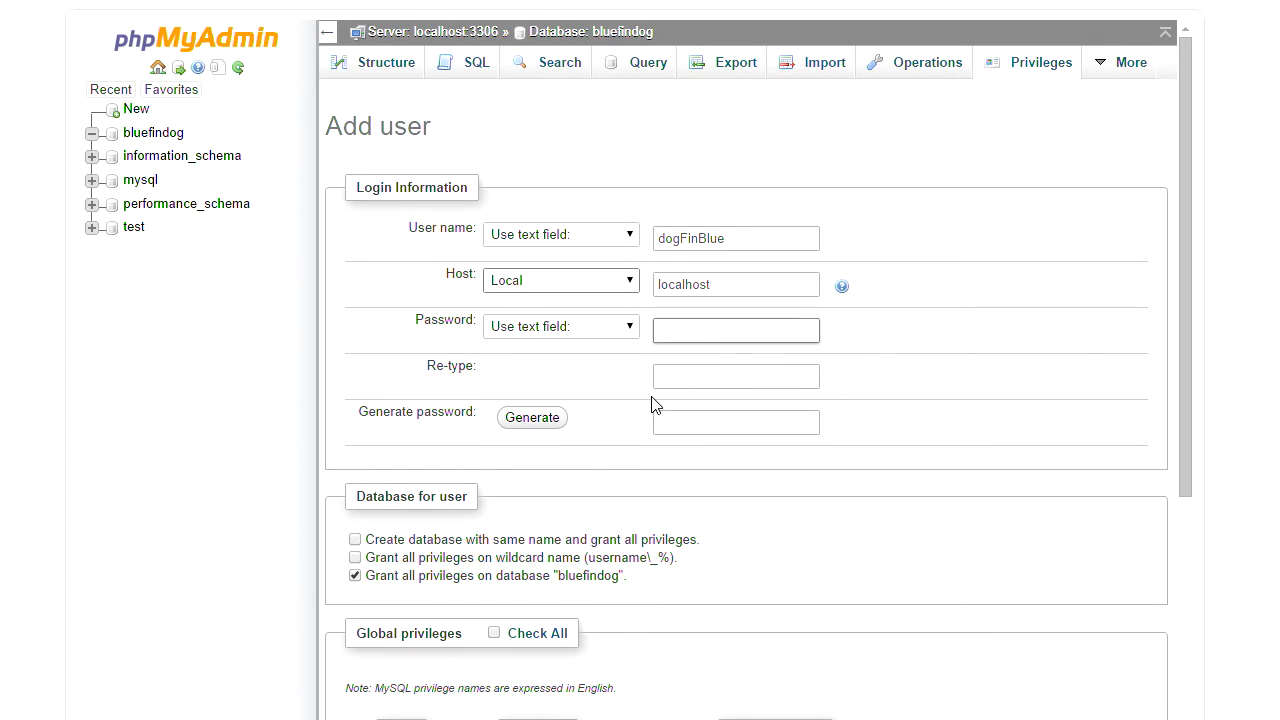
# - Generate a random password for the user and record it in the Notepad notes
pyautogui.click(535, 425)
pyautogui.moveTo(800, 423); pyautogui.dragTo(614, 418)
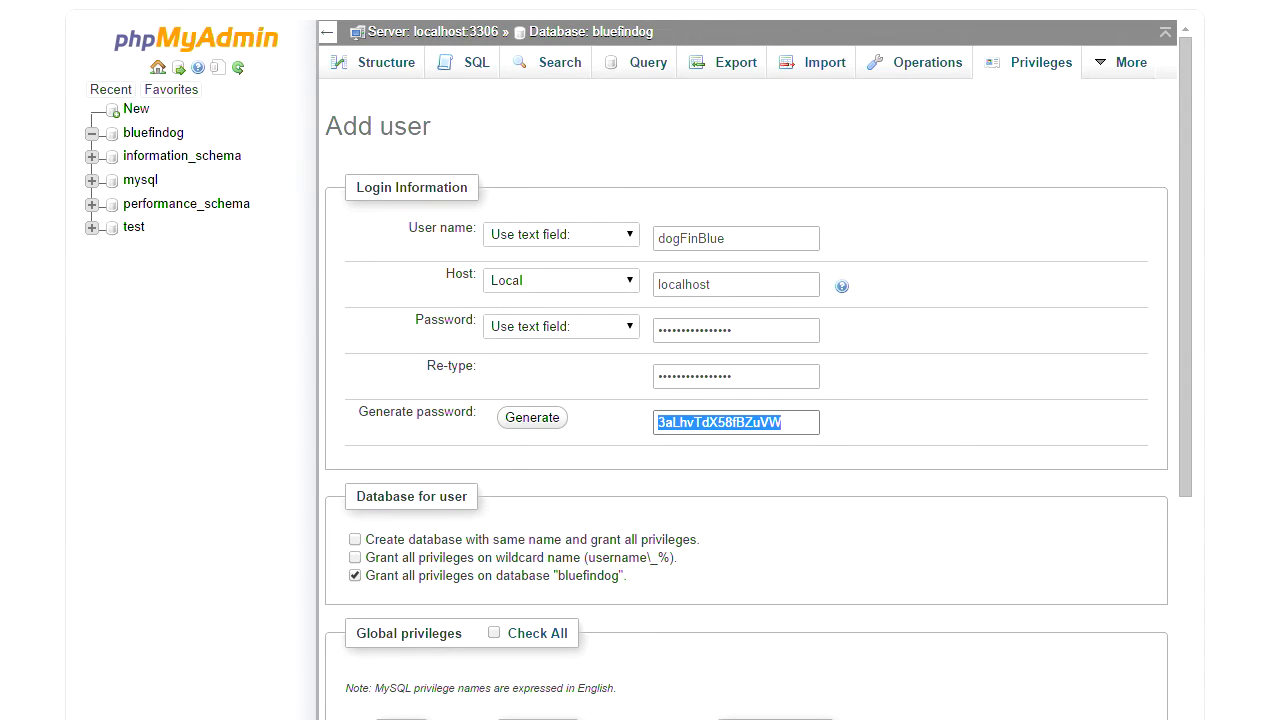
pyautogui.hotkey('alt', 'Tab')
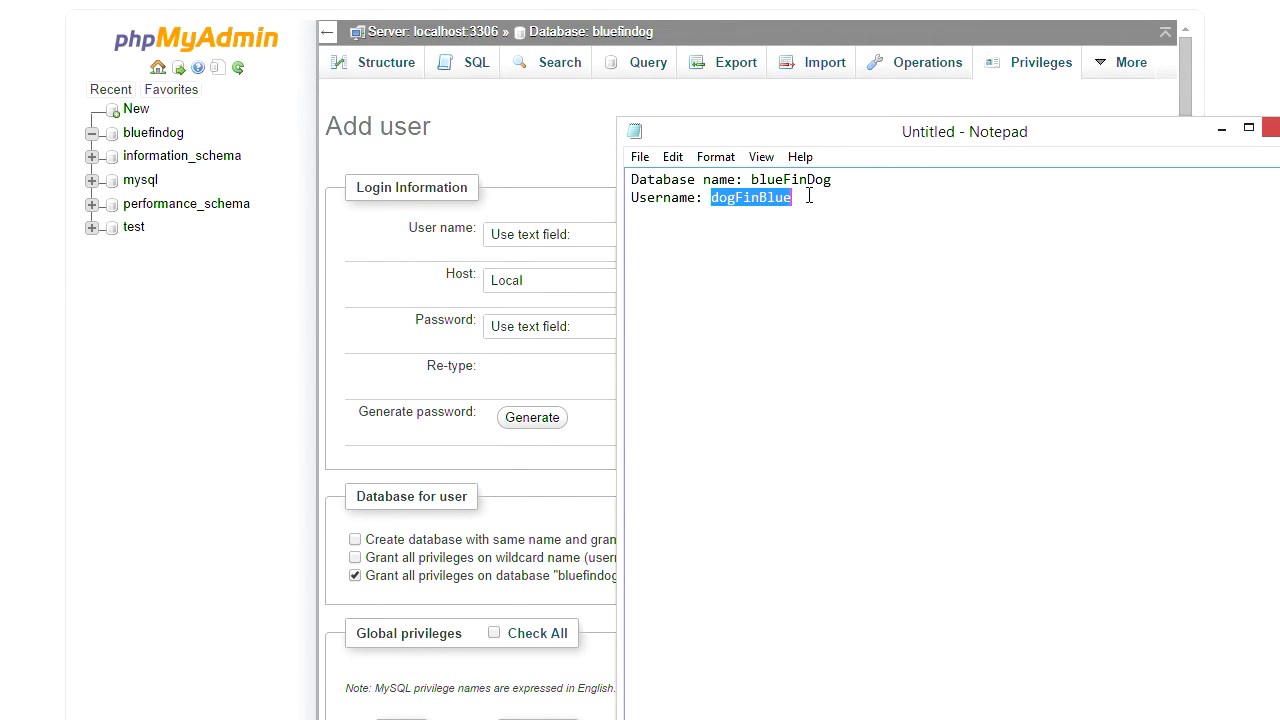
pyautogui.click(809, 197)
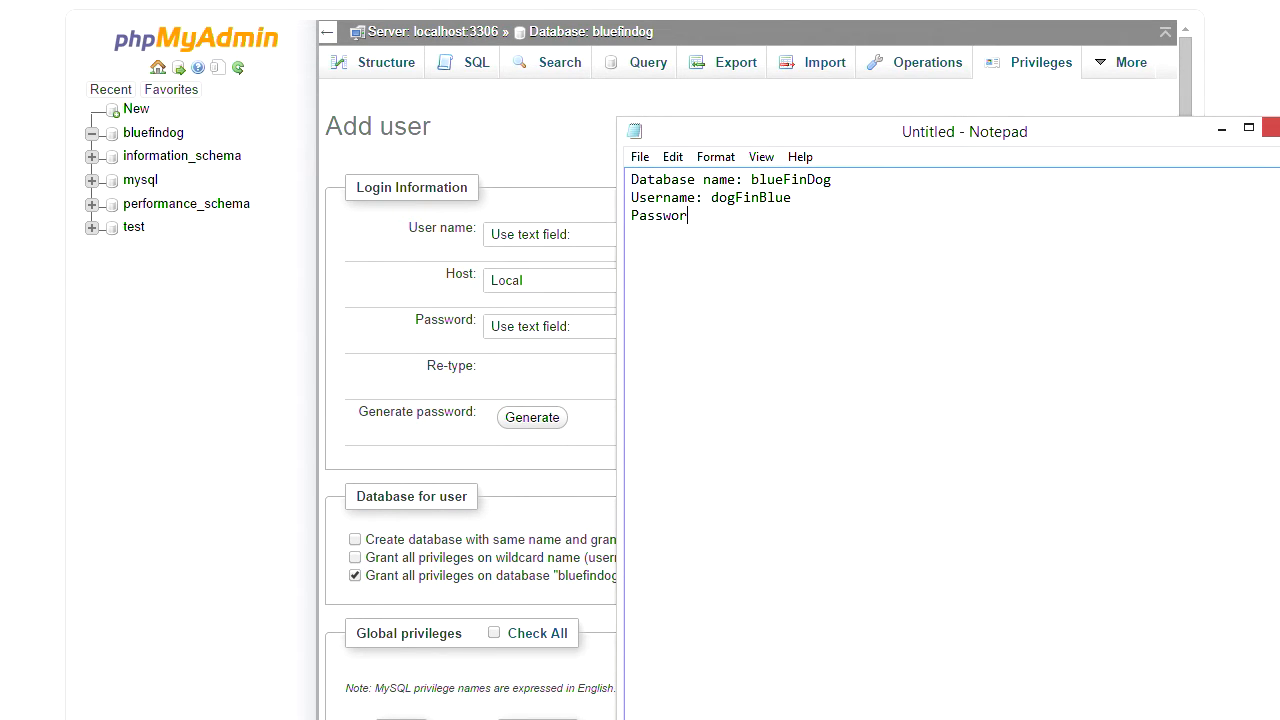
# - Save the notes to the Desktop as 'wordPress info.txt'
pyautogui.hotkey('ctrl', 's')
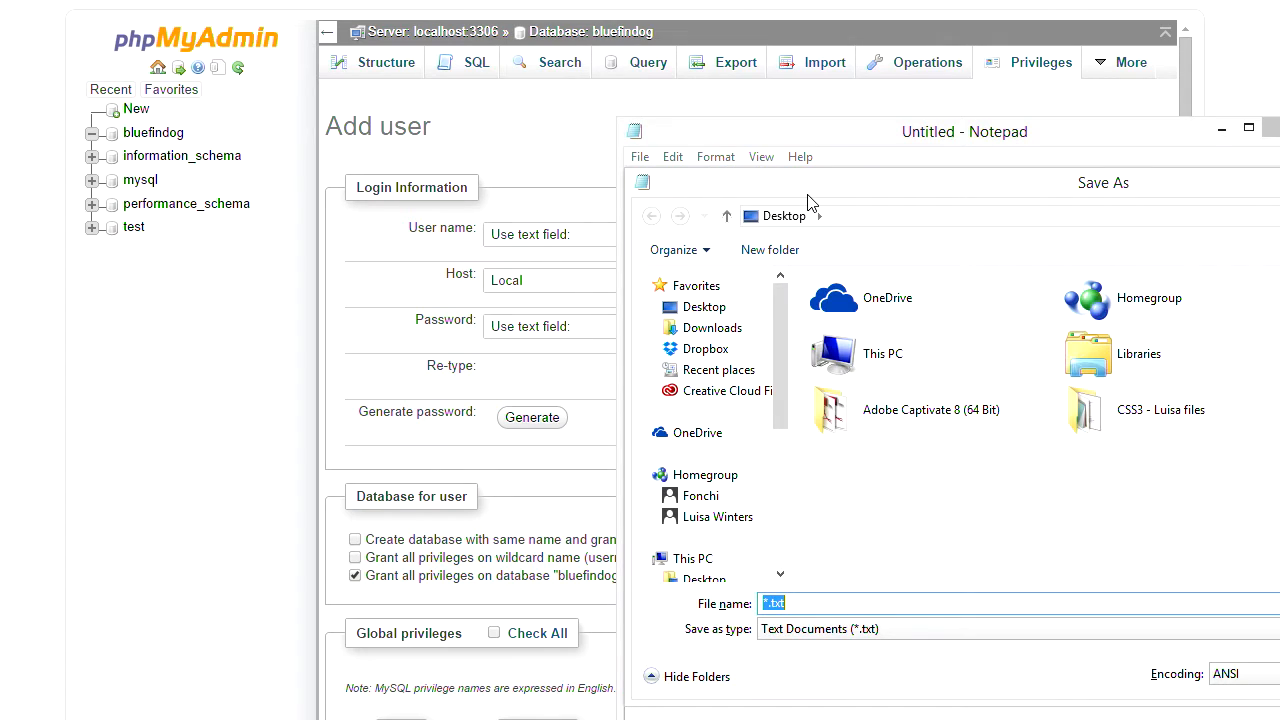
pyautogui.click(738, 307)
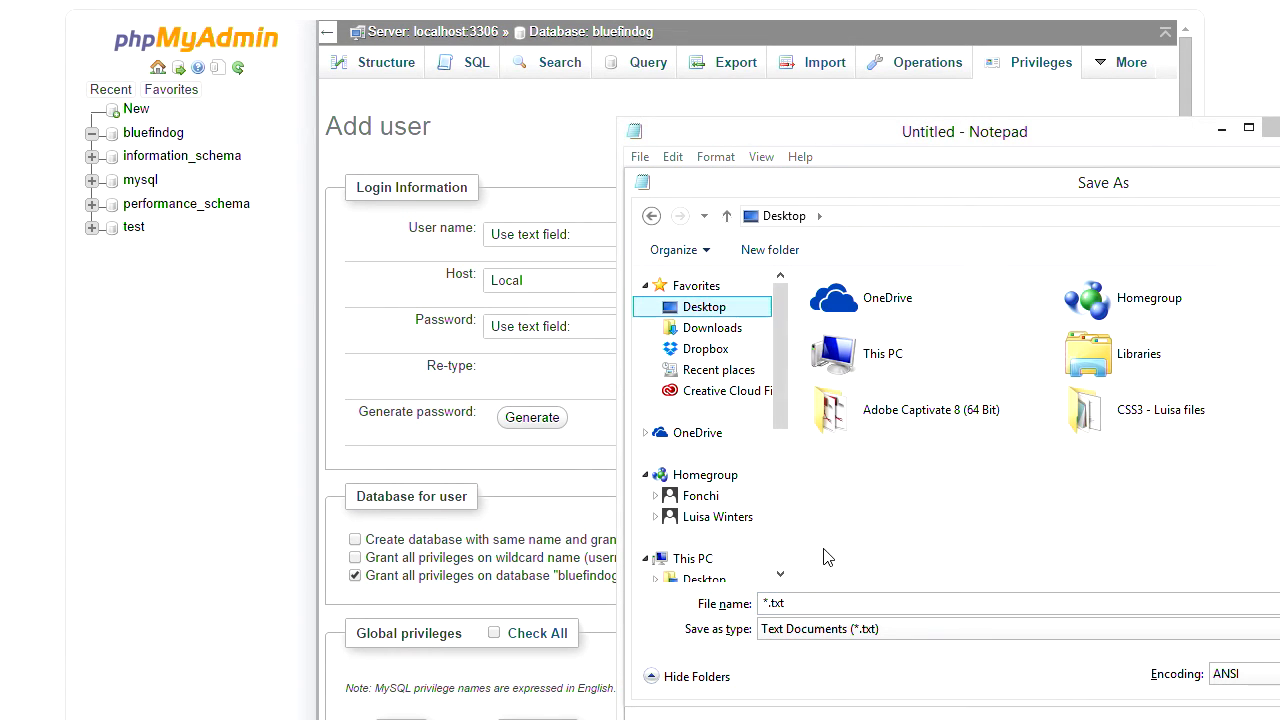
pyautogui.click(814, 602)
pyautogui.hotkey('ctrl', 'a')
pyautogui.write('wordPress info')
pyautogui.press('Return')
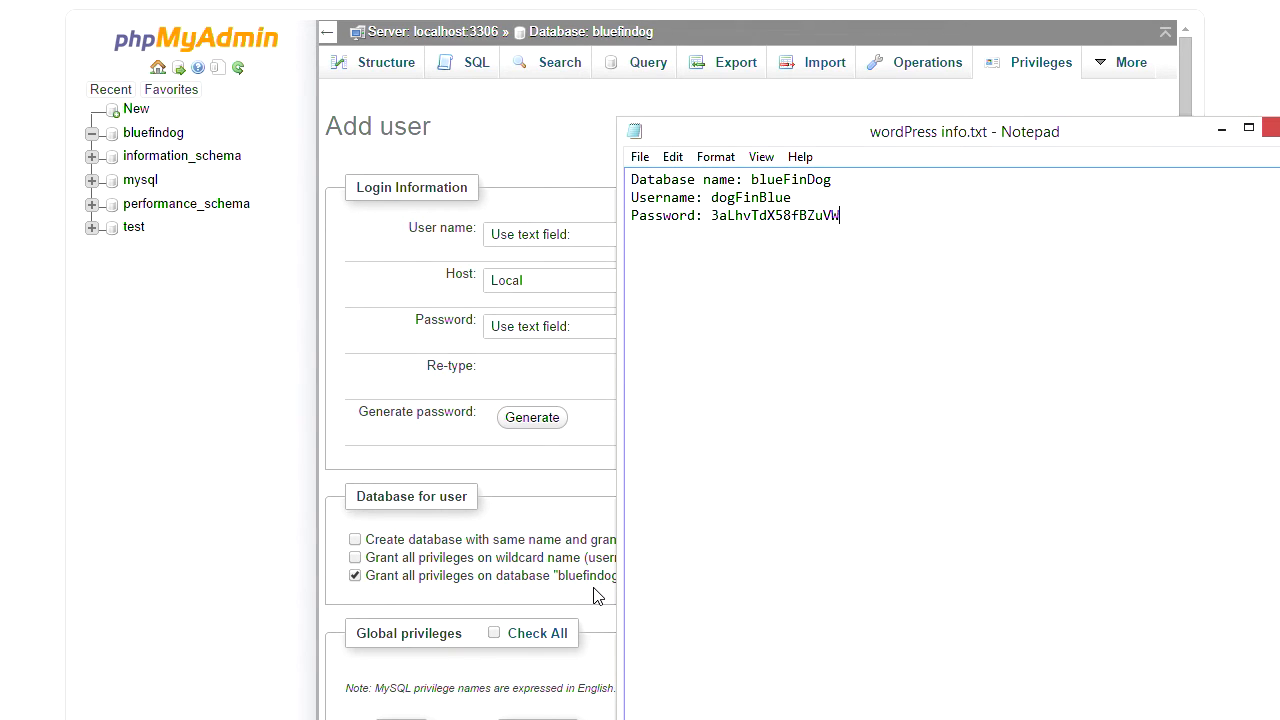
pyautogui.moveTo(995, 135); pyautogui.dragTo(8, 62)
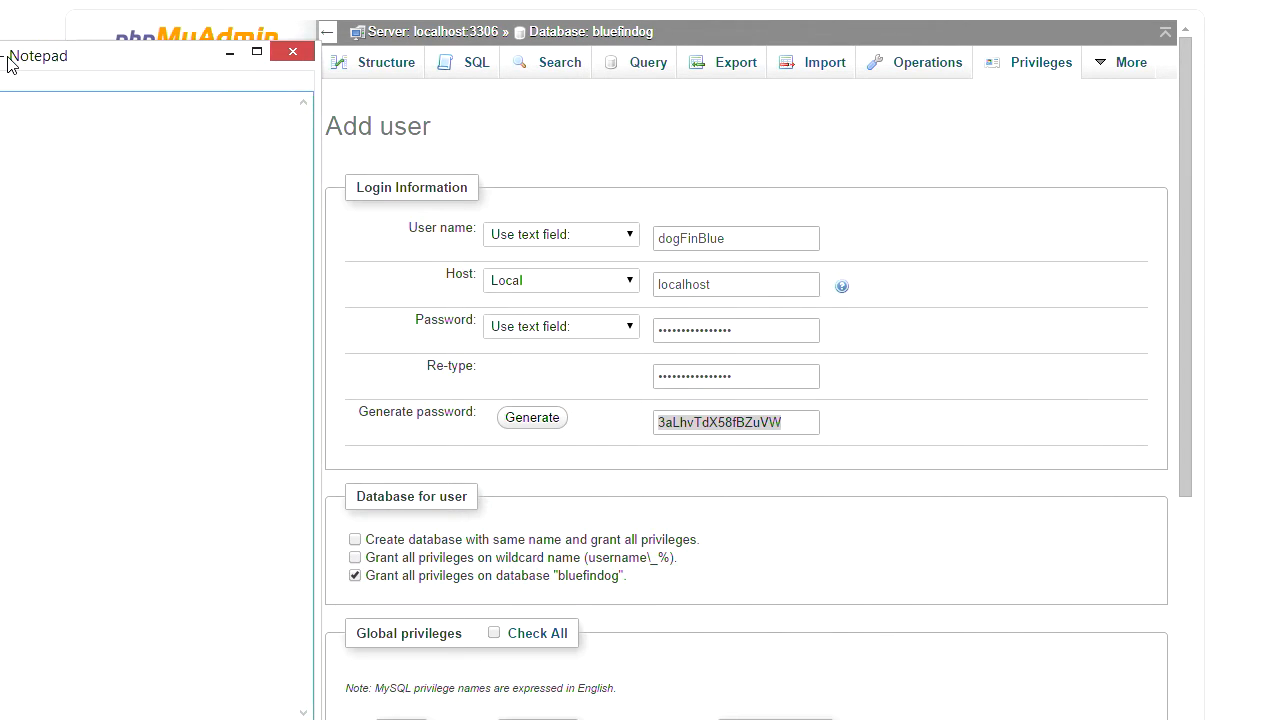
# - Check all global privileges for dogFinBlue and submit the new user with Go
pyautogui.moveTo(1184, 407); pyautogui.dragTo(1184, 589)
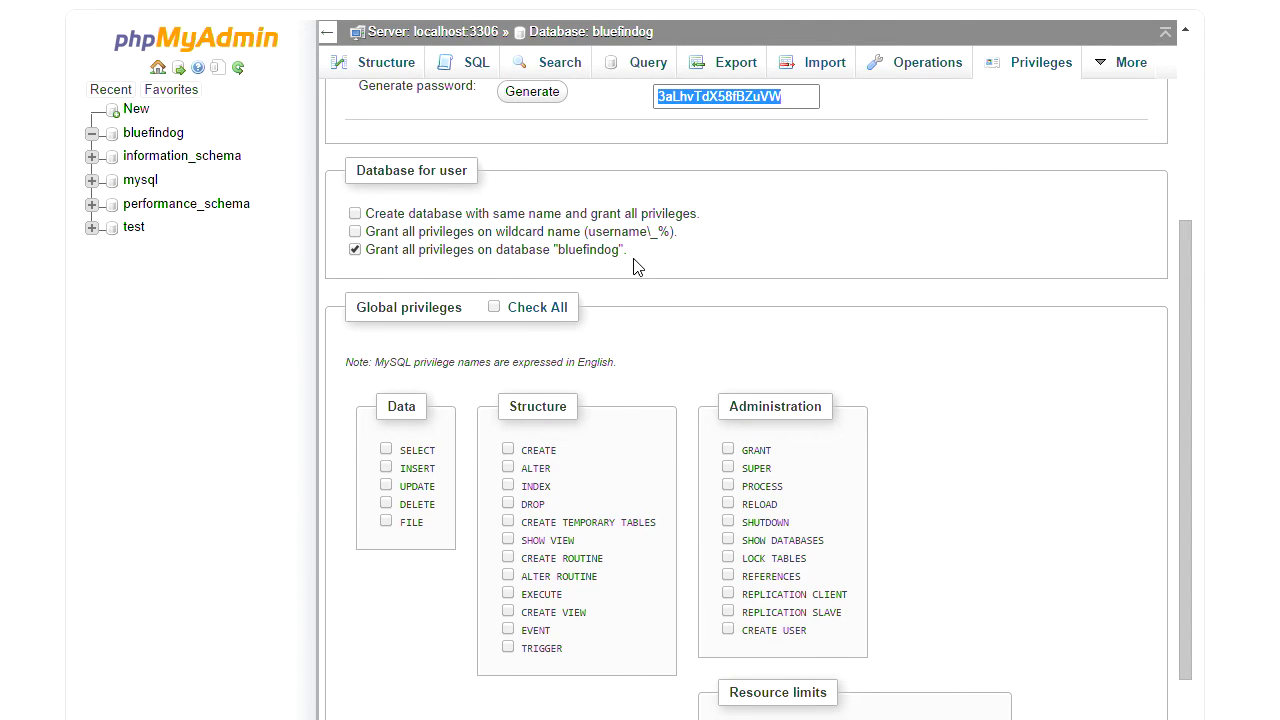
pyautogui.click(494, 308)
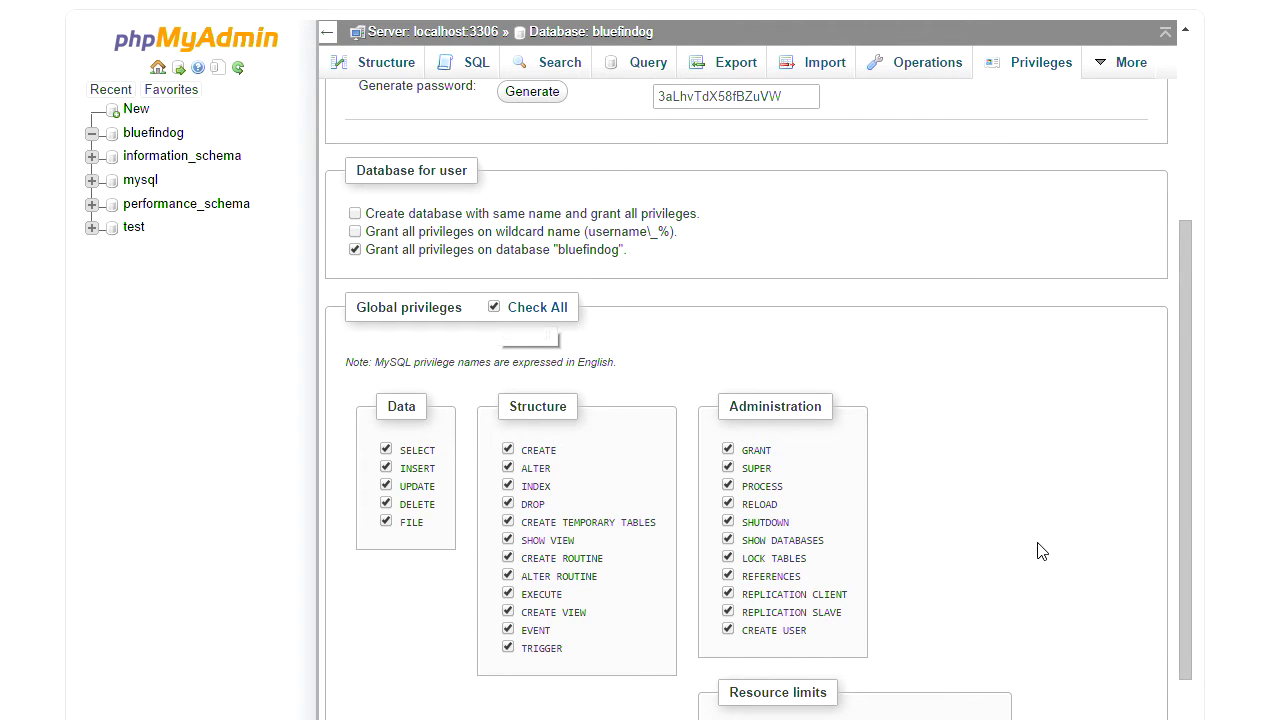
pyautogui.scroll(-3, 1182, 530)
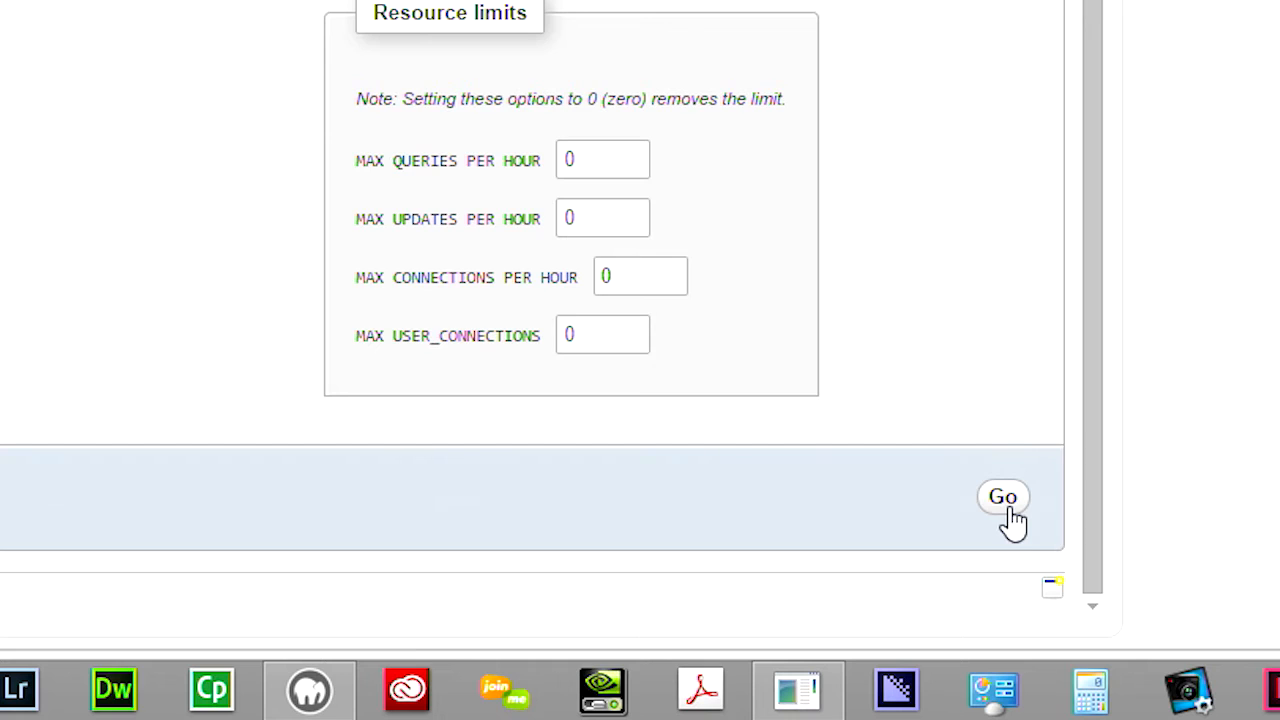
pyautogui.click(1005, 498)
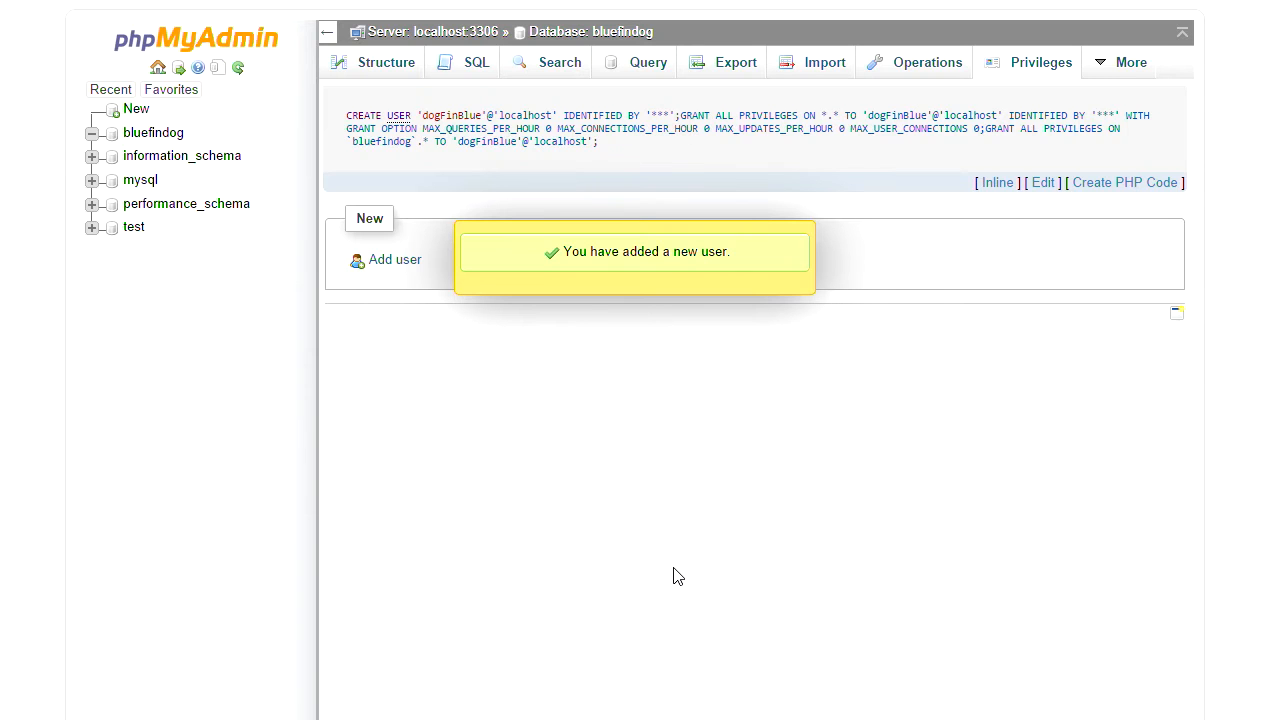
# - Open bluefindog's Privileges list and edit the new user's database-specific privileges
pyautogui.click(138, 132)
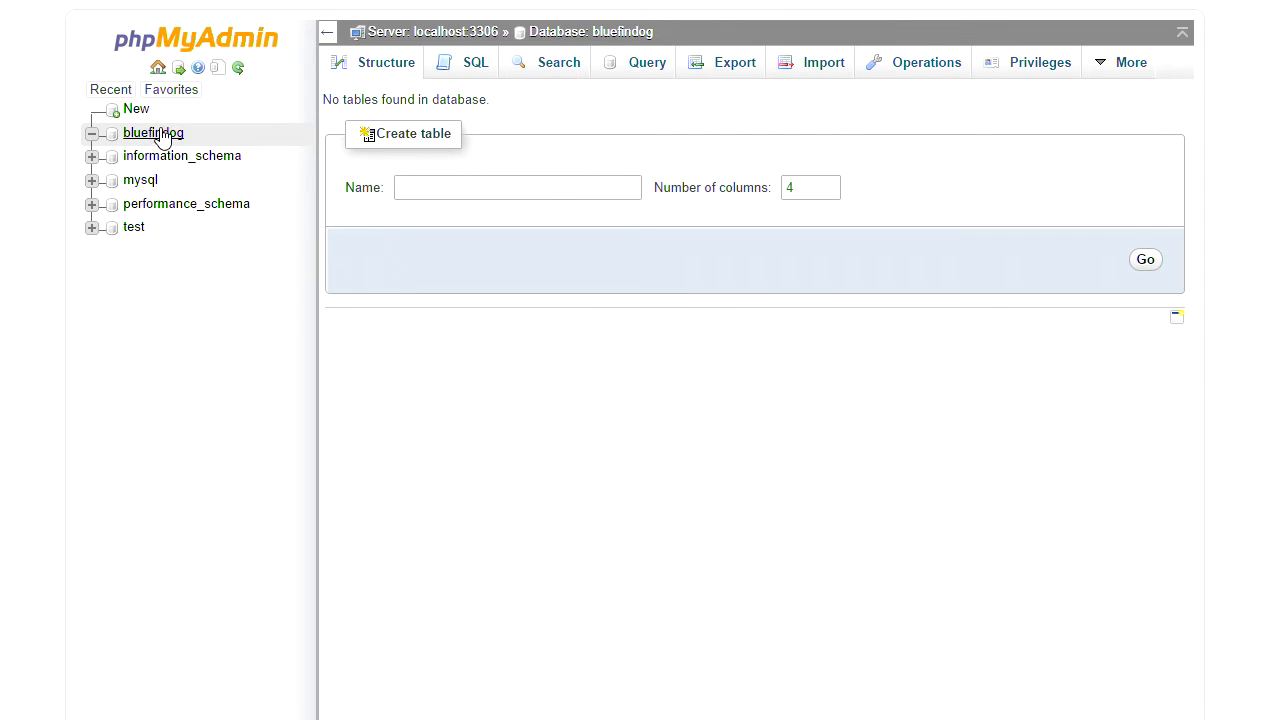
pyautogui.click(1030, 66)
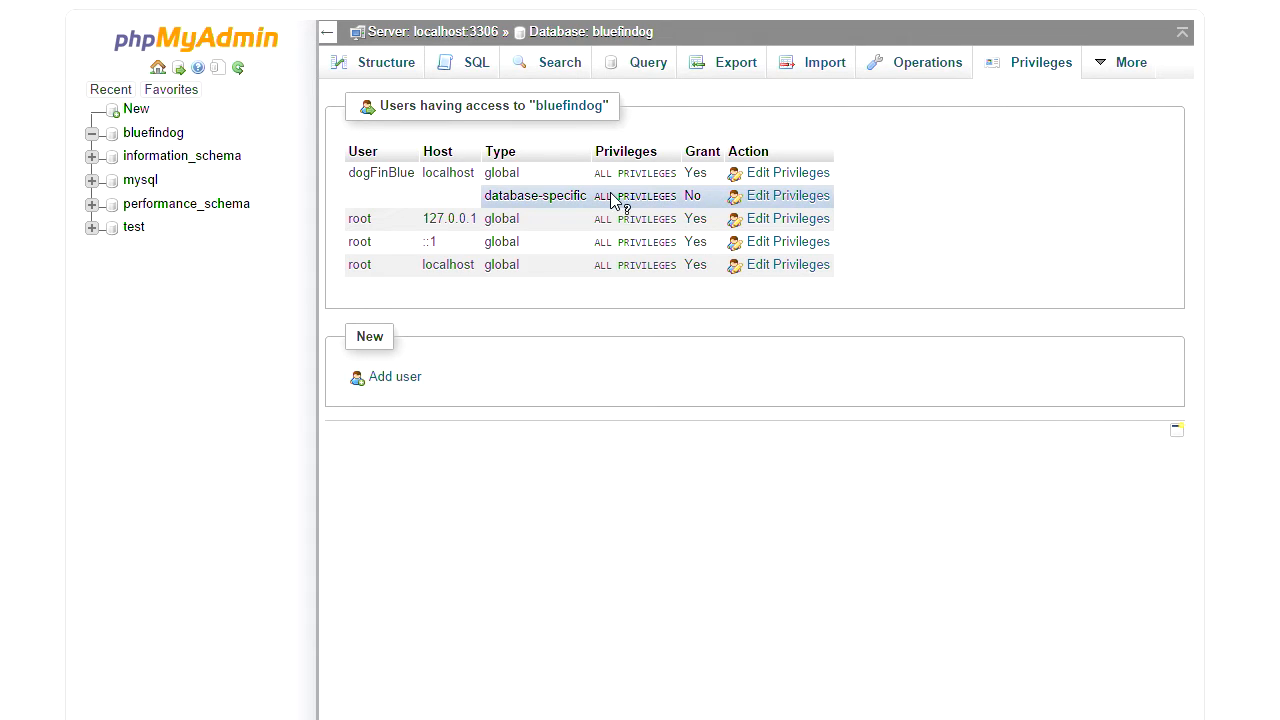
pyautogui.click(788, 196)
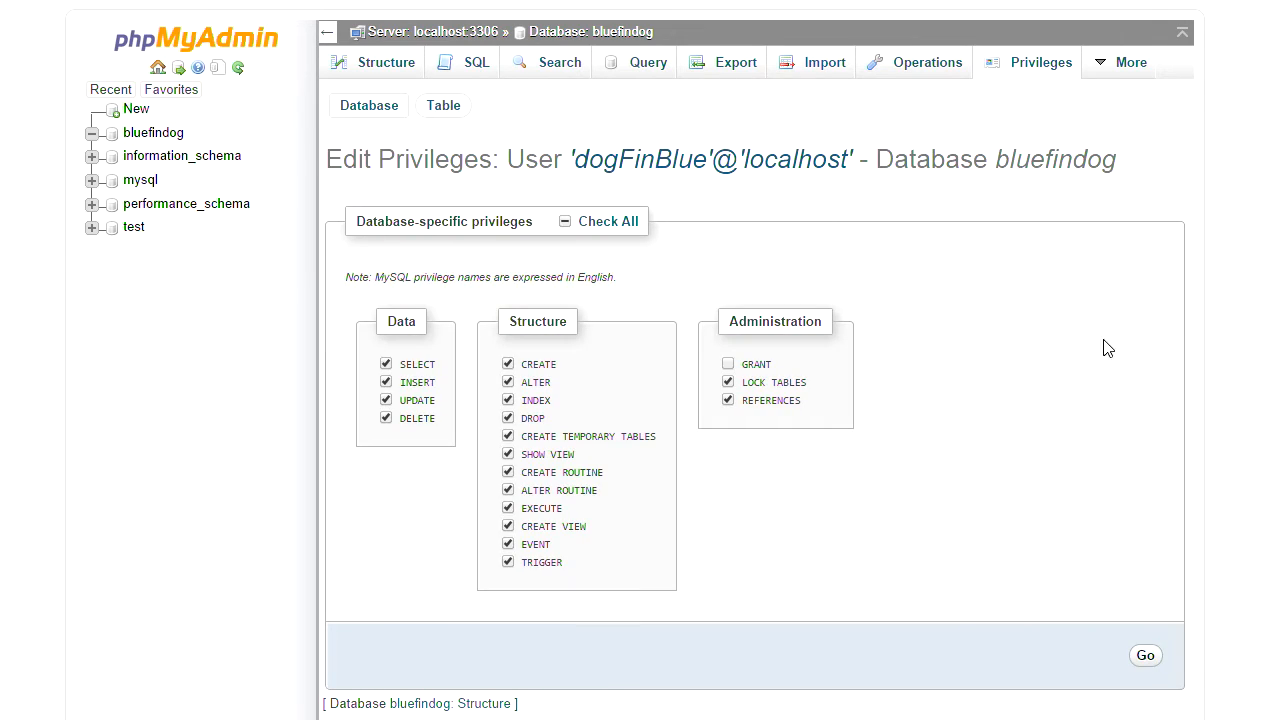
# - Add the GRANT option to the user's bluefindog privileges, apply, and recheck the access list
pyautogui.click(727, 366)
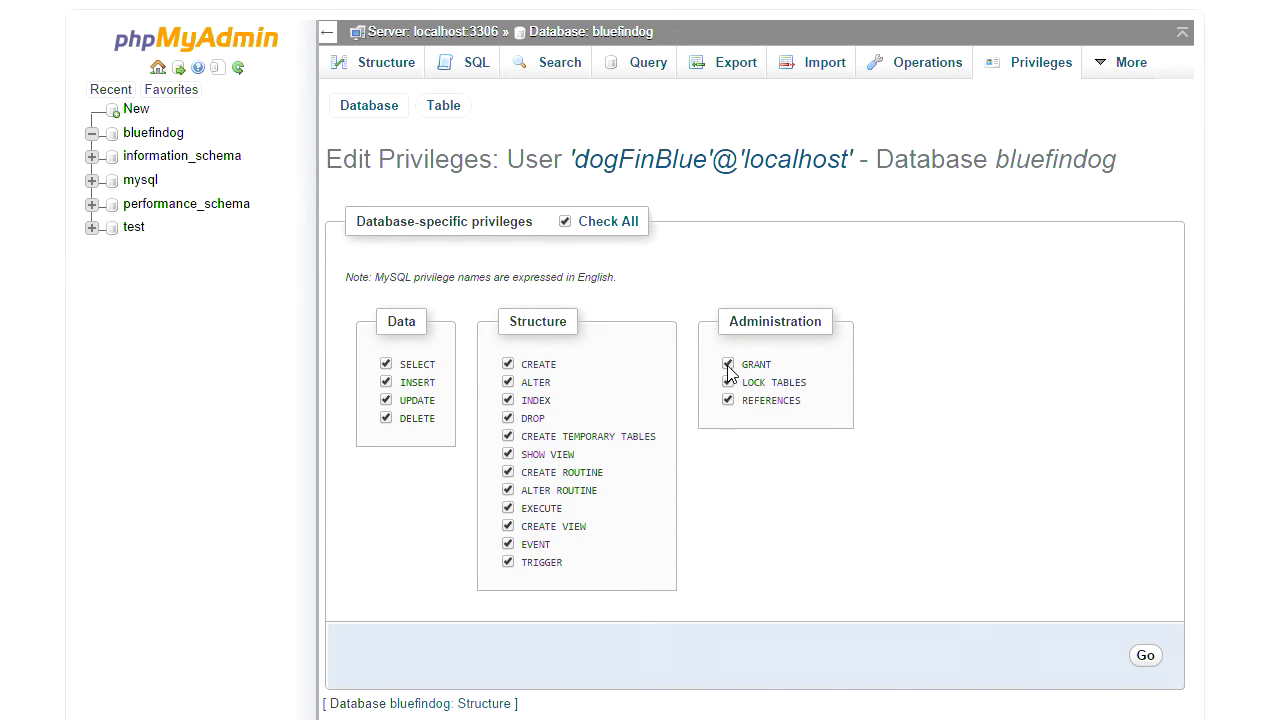
pyautogui.click(1146, 657)
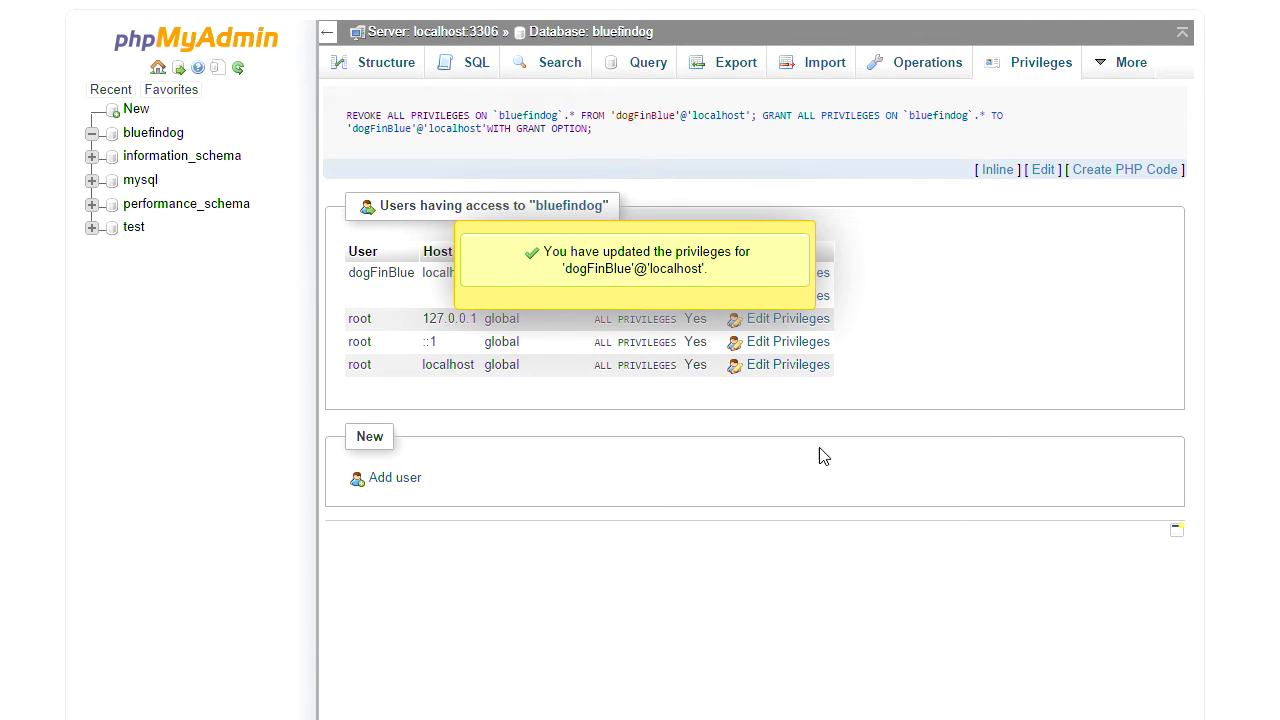
pyautogui.click(1012, 64)
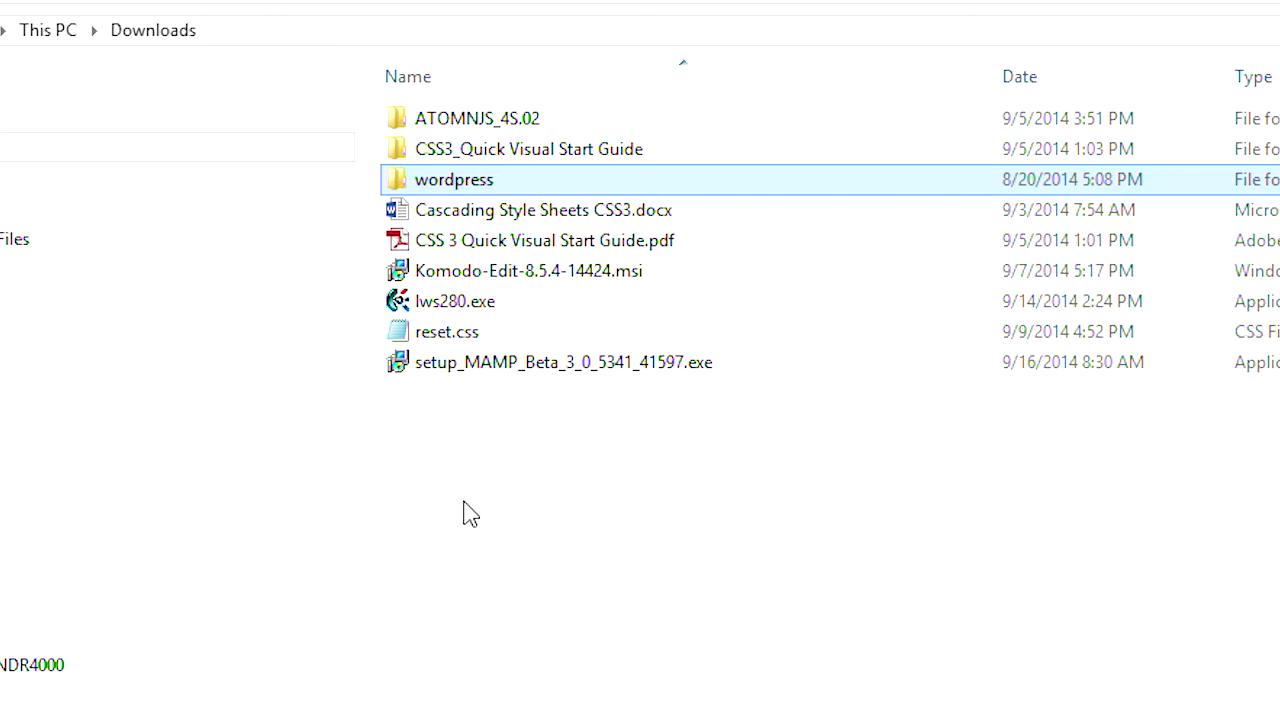
# - Browse the downloaded wordpress folder, then open C:\MAMP\htdocs\wordpress showing wp-config-sample.php
pyautogui.doubleClick(400, 188)
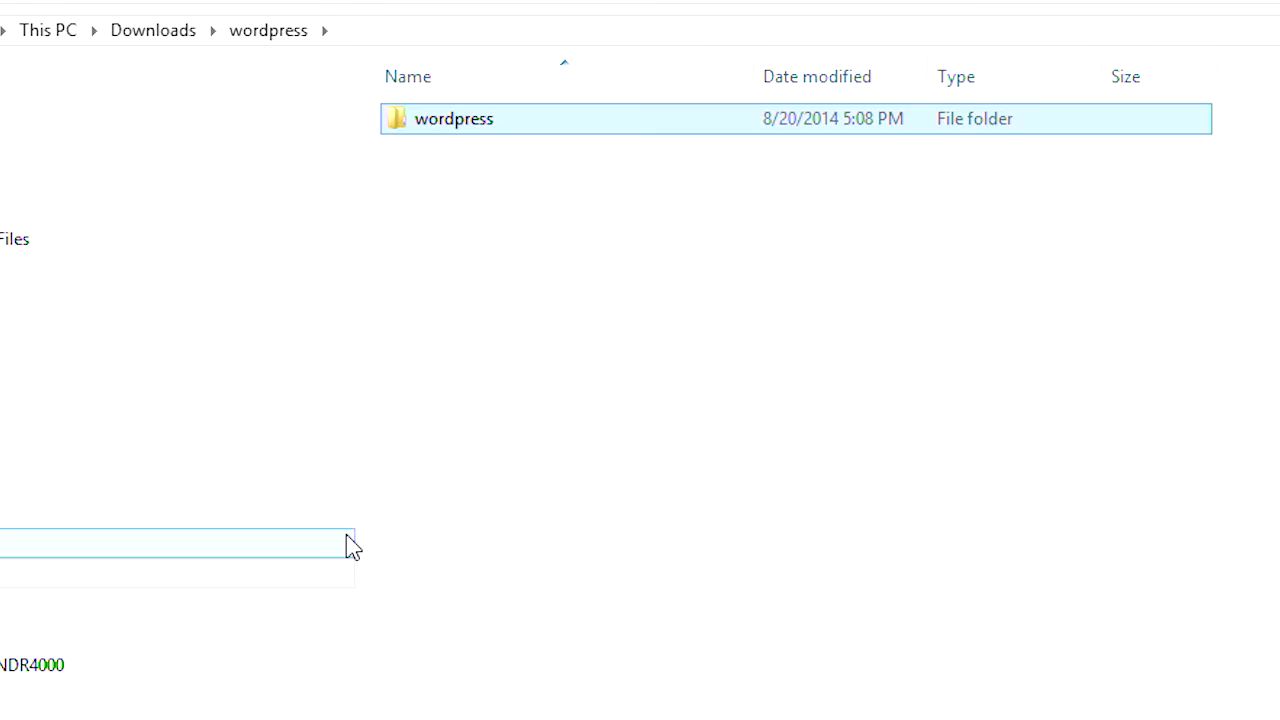
pyautogui.doubleClick(402, 122)
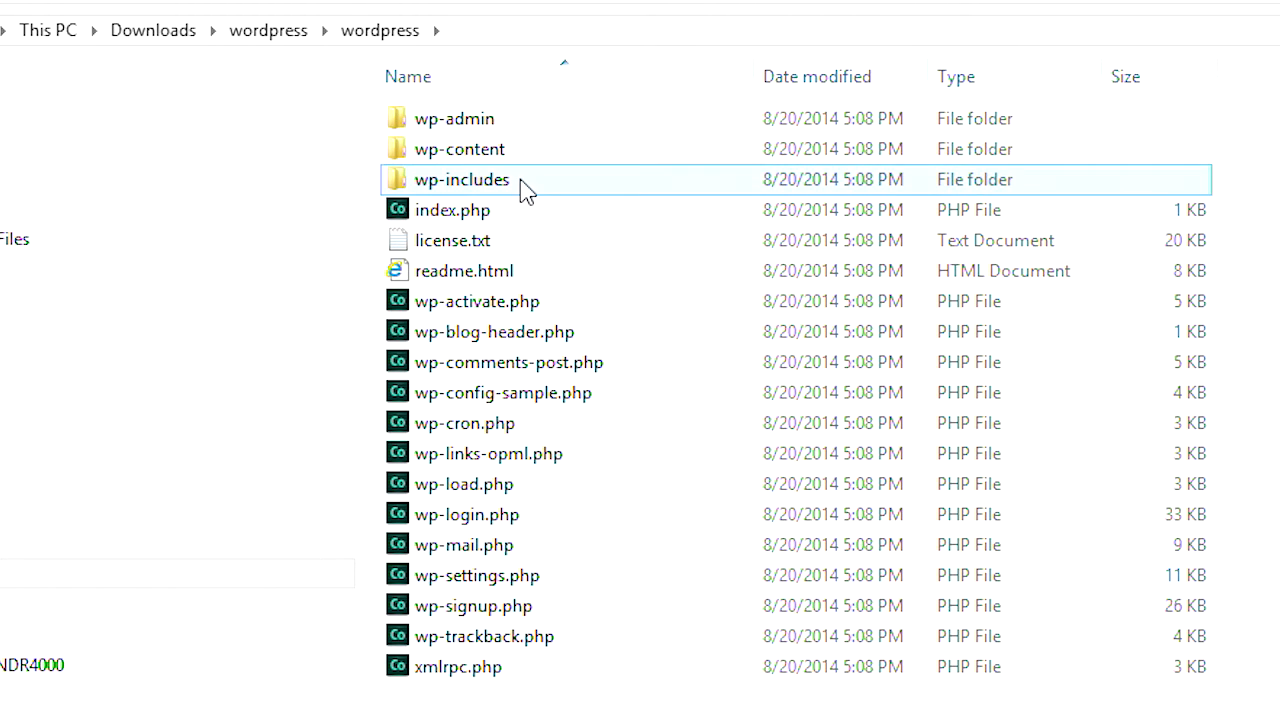
pyautogui.hotkey('alt', 'Left')
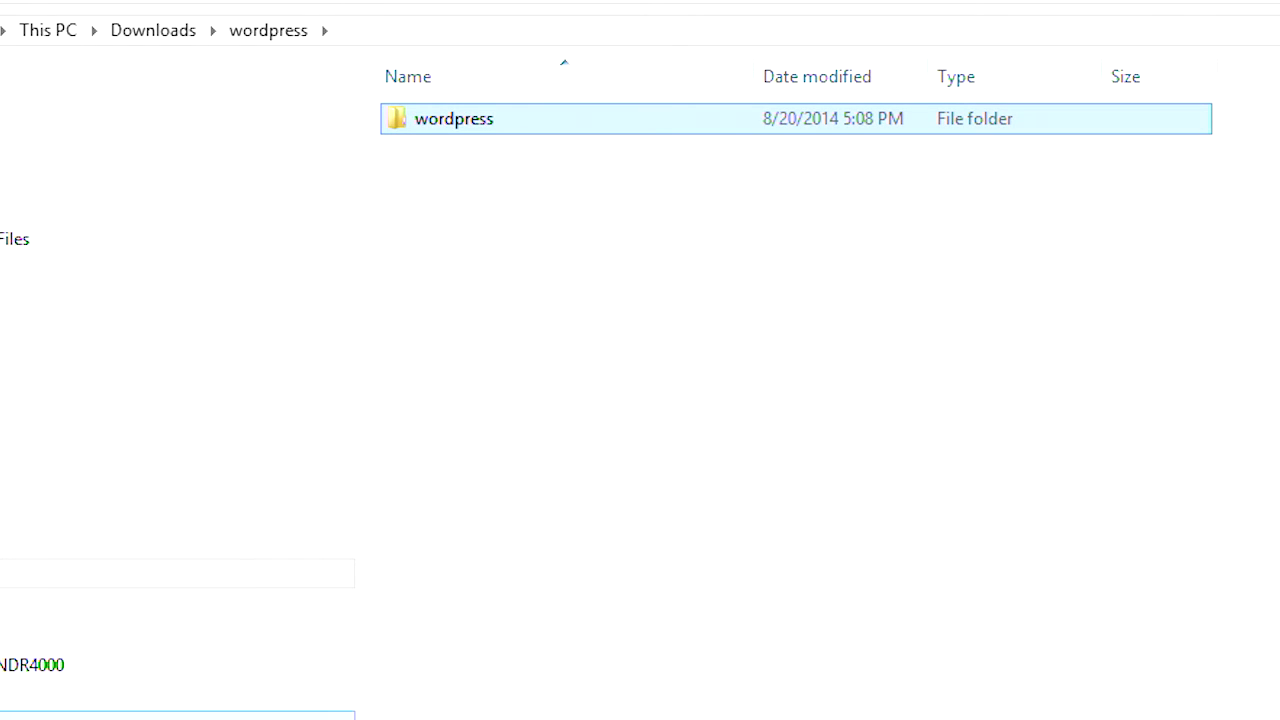
pyautogui.click(20, 717)
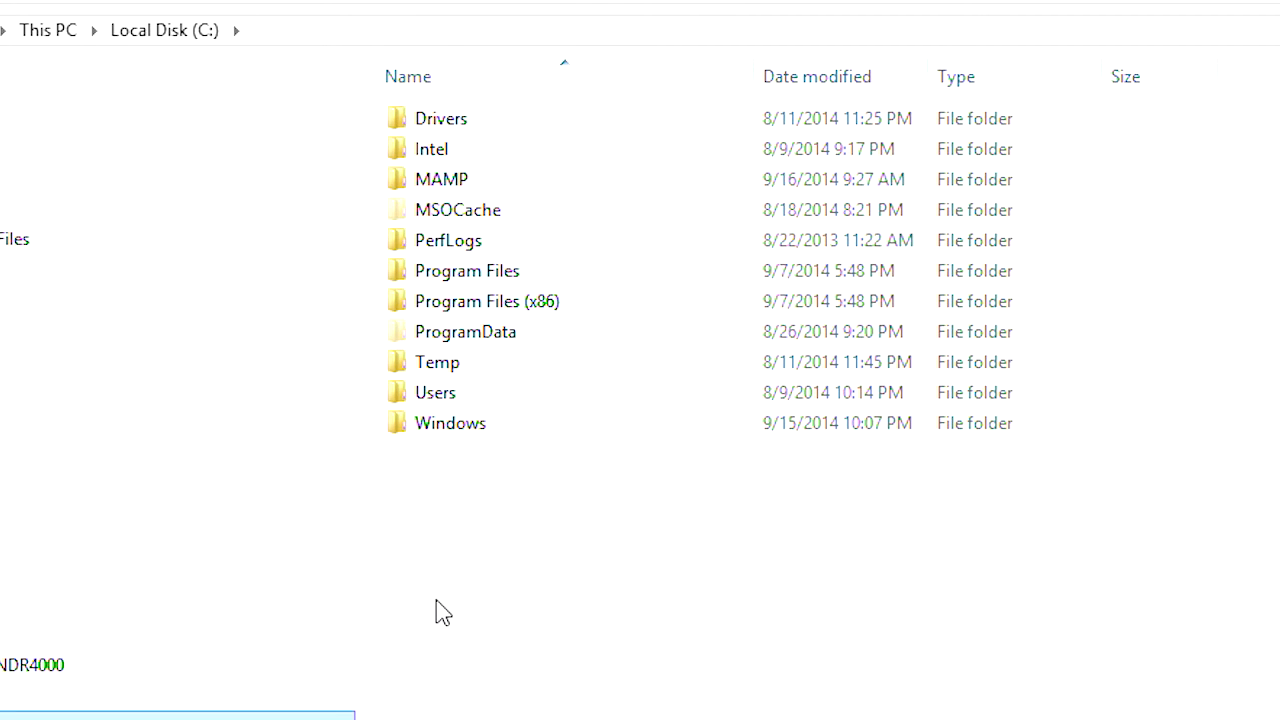
pyautogui.doubleClick(405, 188)
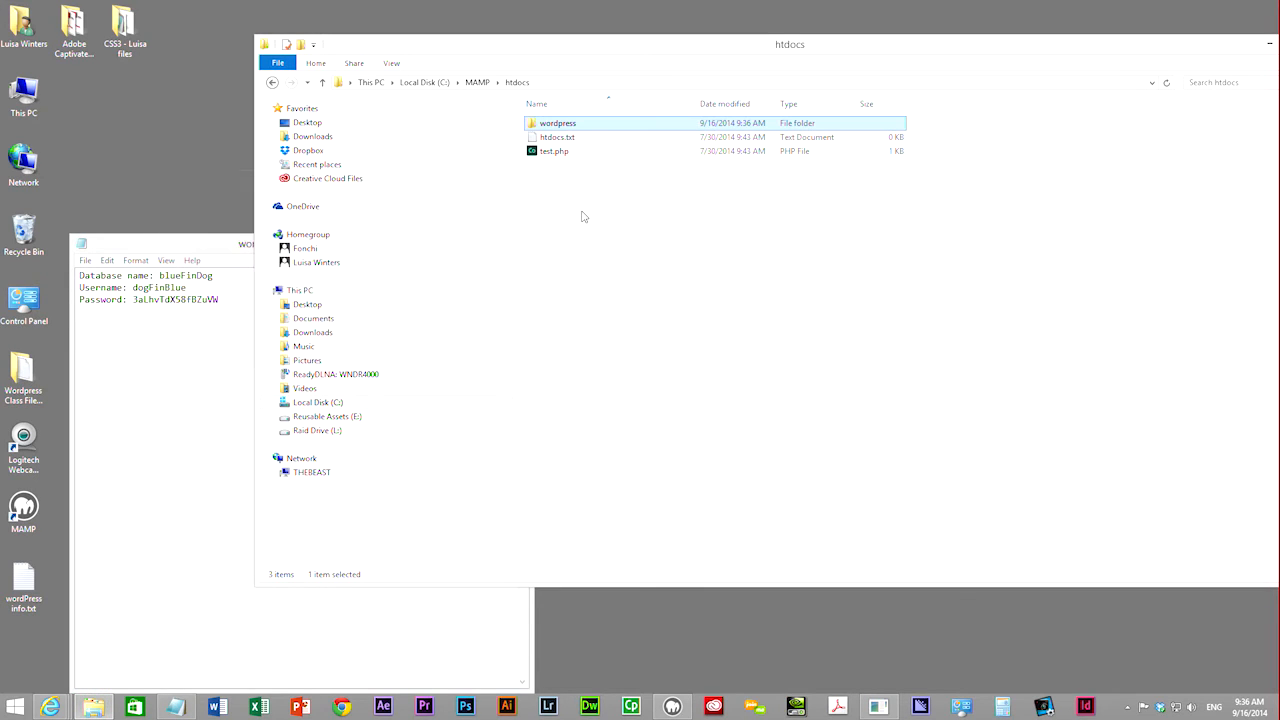
pyautogui.doubleClick(535, 124)
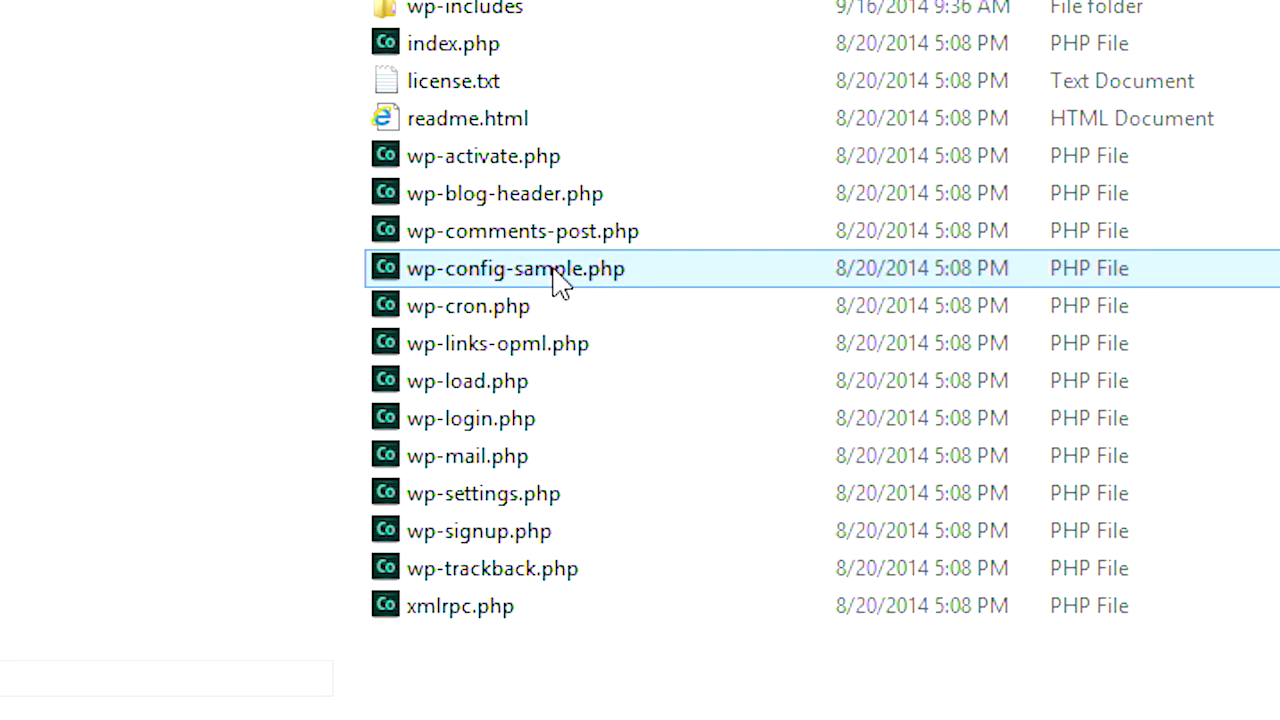
# - Open wp-config-sample.php in WordPad
pyautogui.rightClick(425, 283)
pyautogui.moveTo(514, 374)
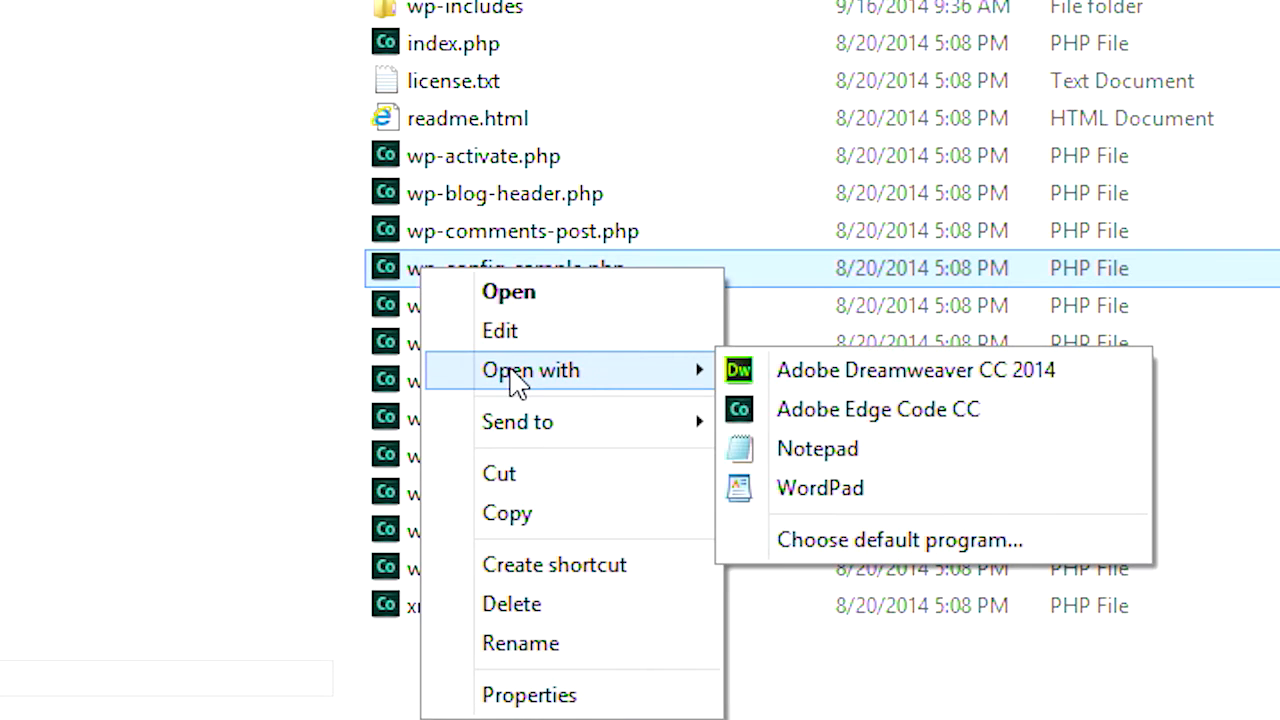
pyautogui.click(877, 509)
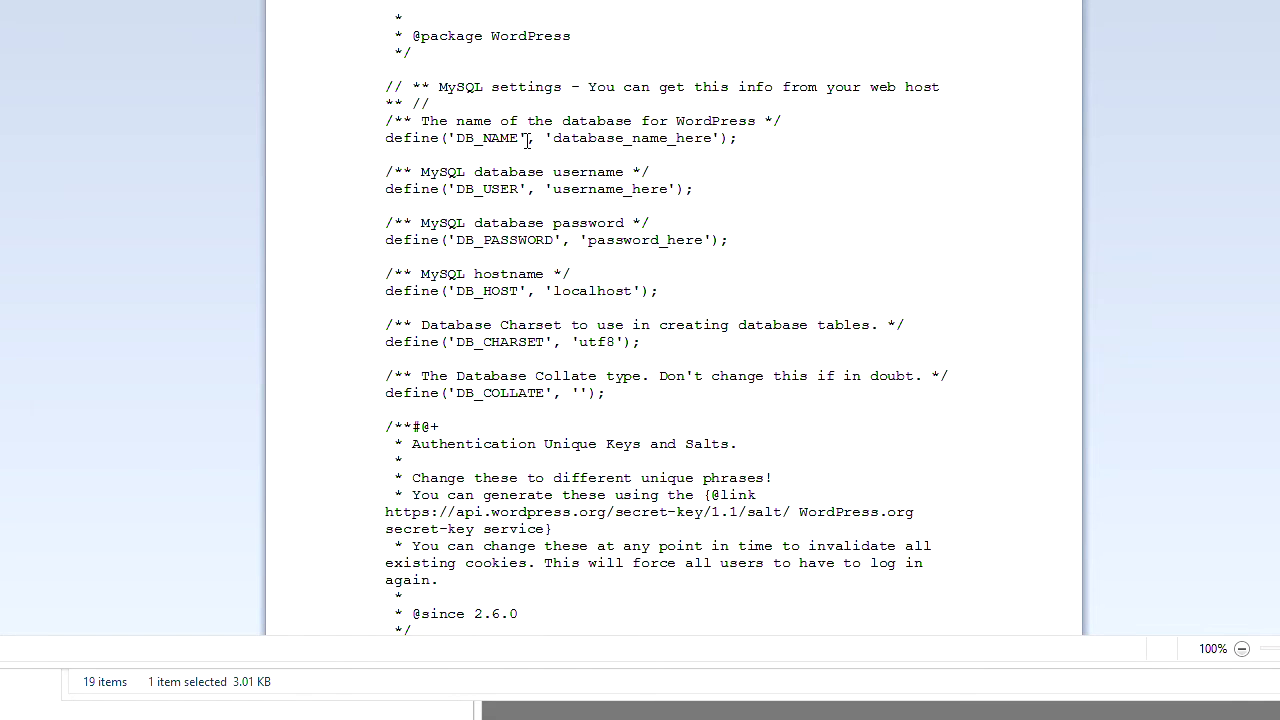
# - Replace database_name_here on the DB_NAME line with blueFinDog
pyautogui.moveTo(553, 138); pyautogui.dragTo(706, 140)
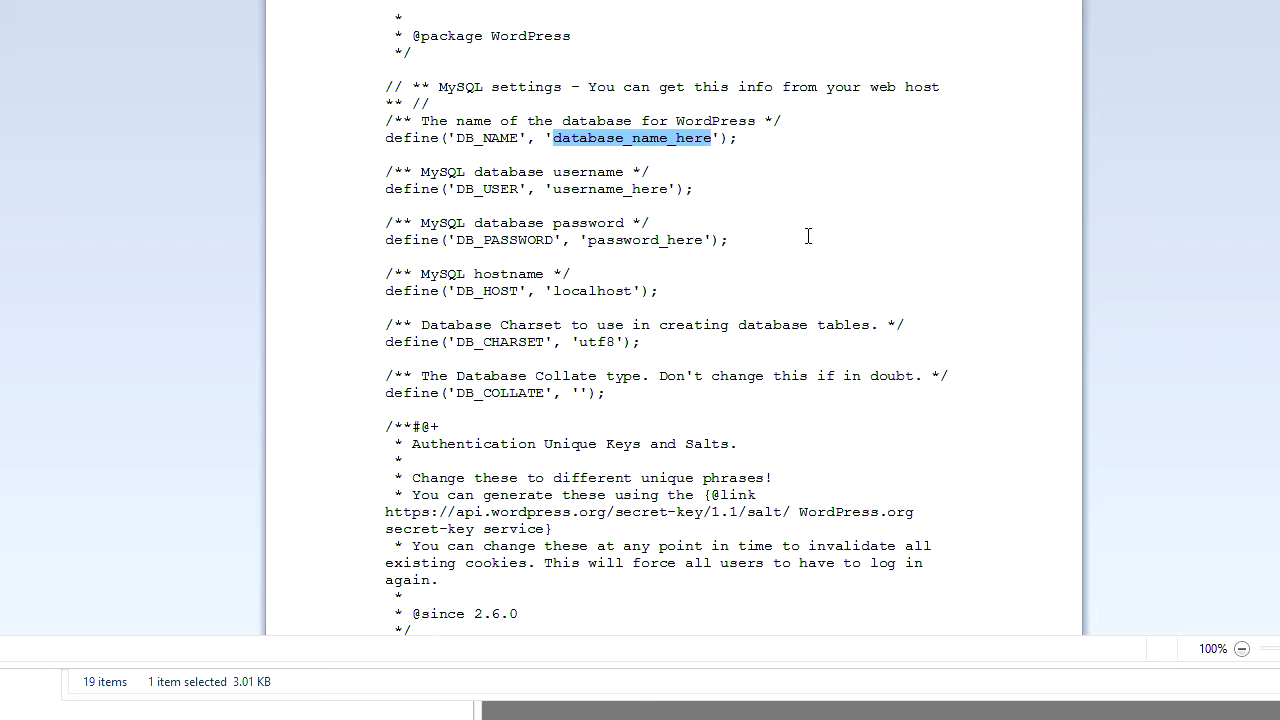
pyautogui.click(786, 210)
pyautogui.doubleClick(601, 138)
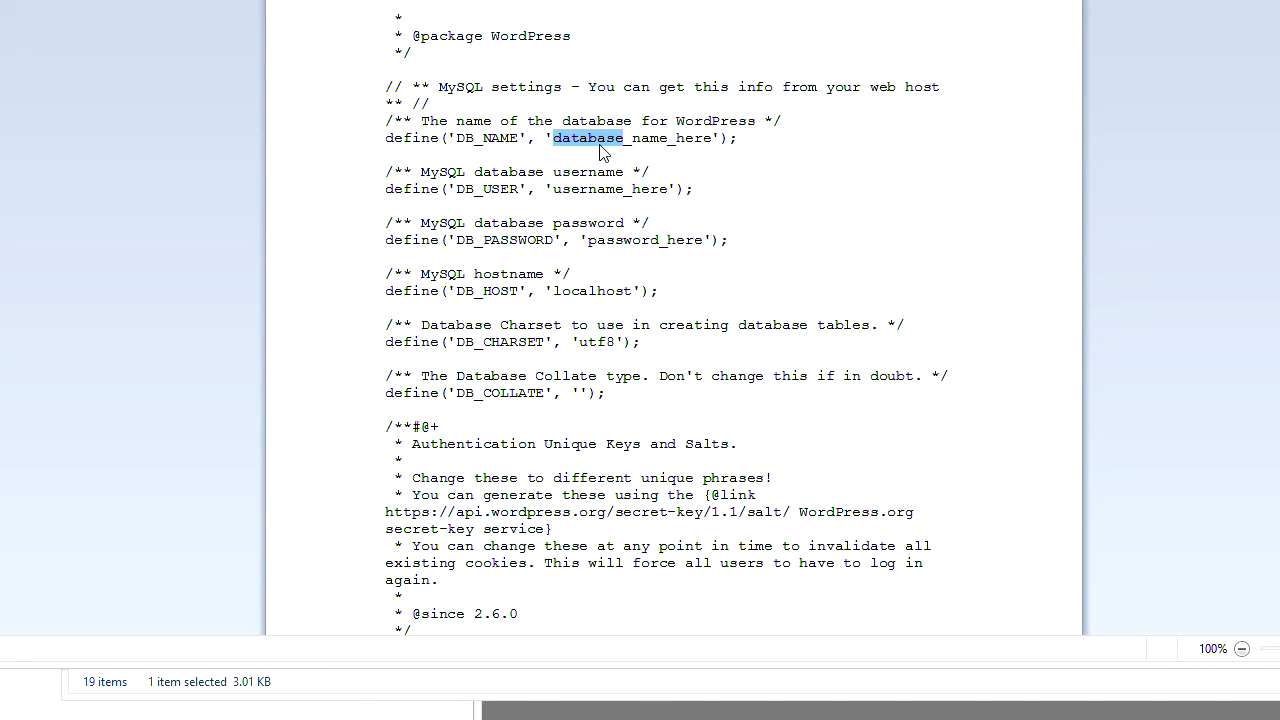
pyautogui.press('Home')
pyautogui.hotkey('shift', 'Down')
pyautogui.tripleClick(599, 140)
pyautogui.click(920, 230)
pyautogui.moveTo(552, 138); pyautogui.dragTo(704, 142)
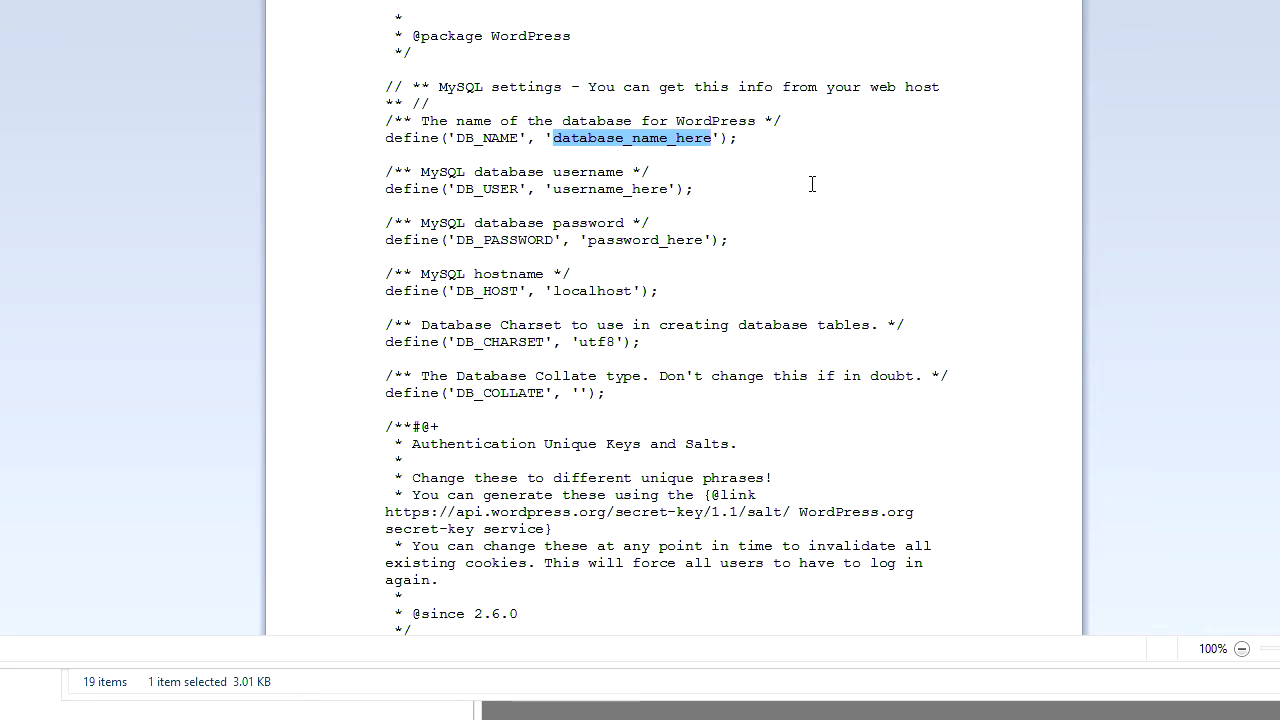
pyautogui.click(2, 264)
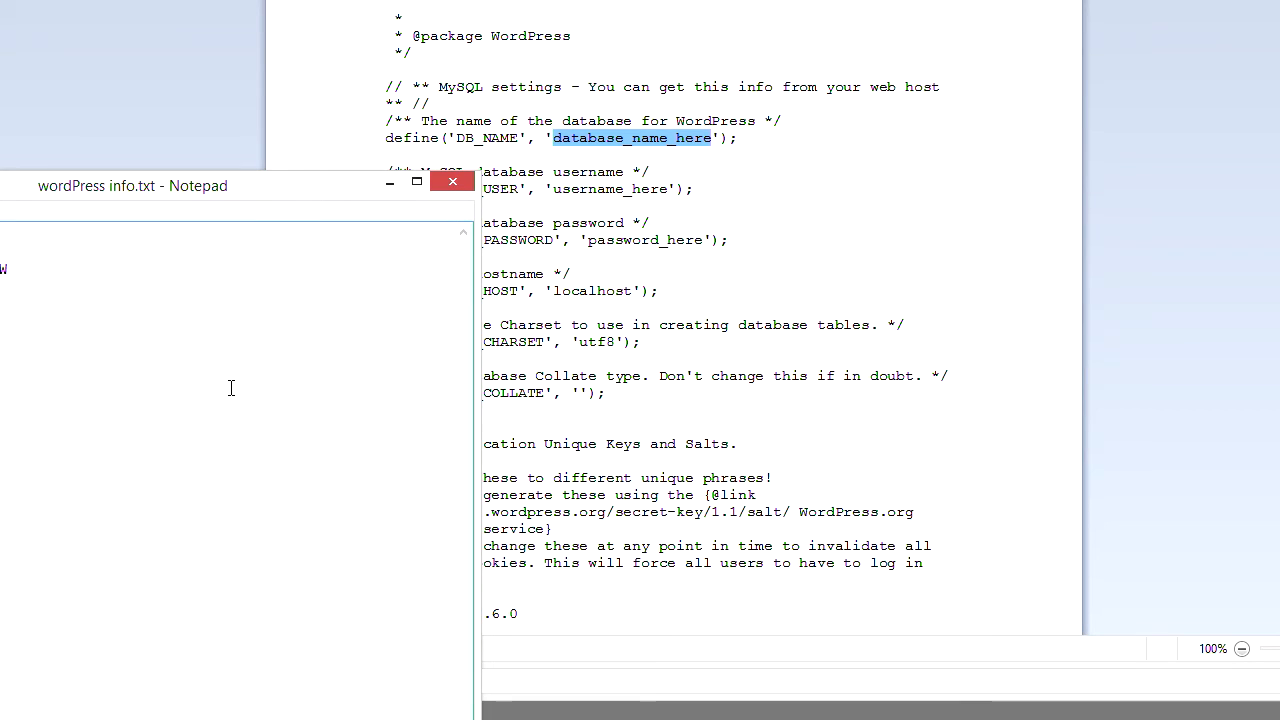
pyautogui.click(584, 154)
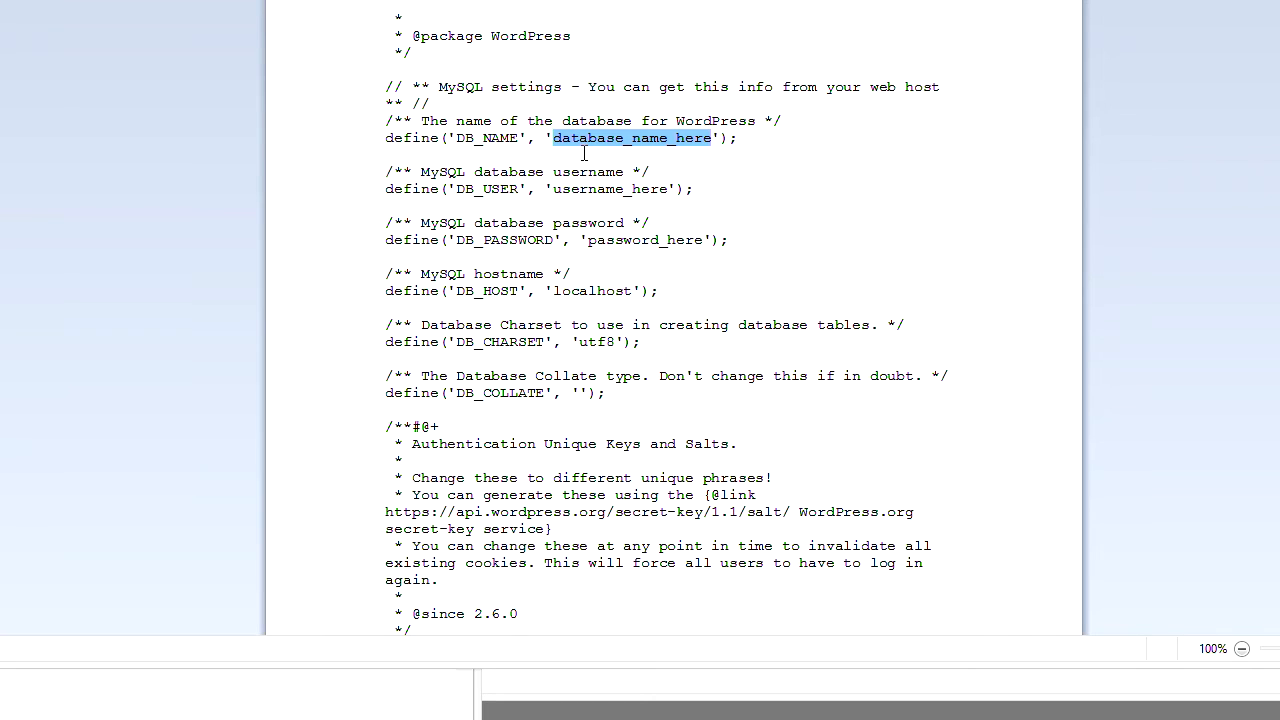
pyautogui.write('blueFinDog')
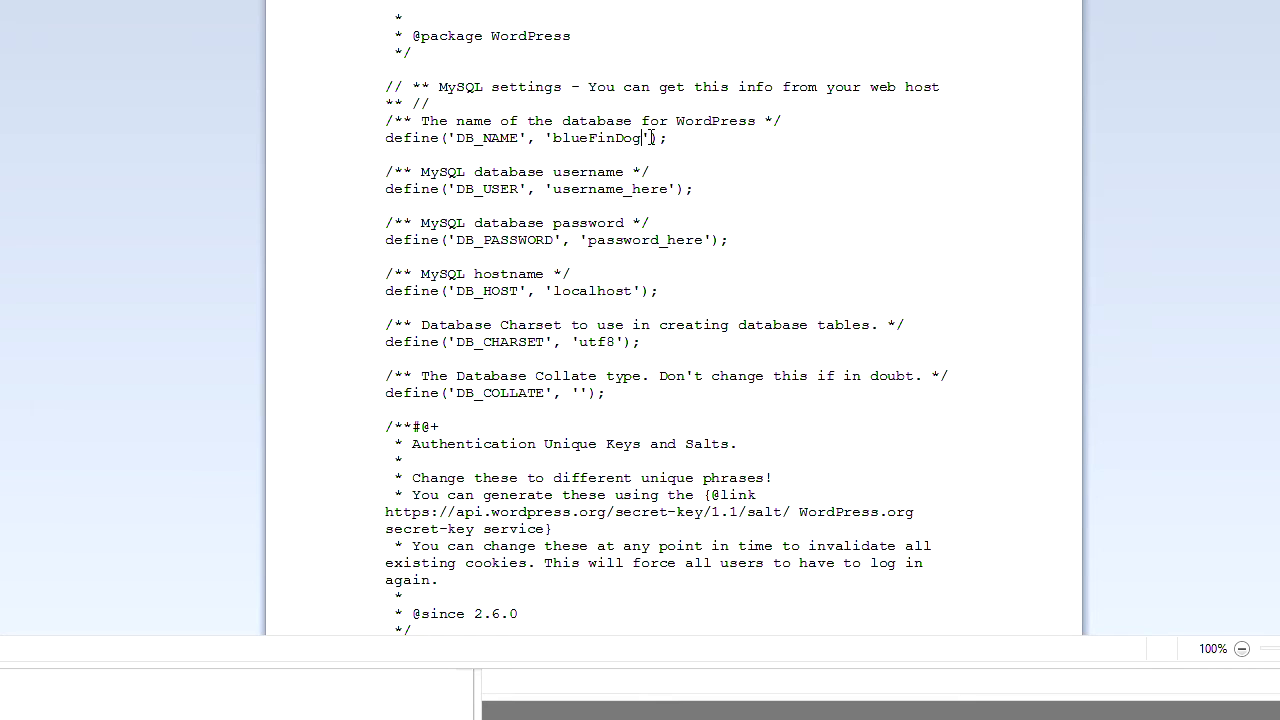
# - Replace username_here with the database user name copied from the notes
pyautogui.click(100, 696)
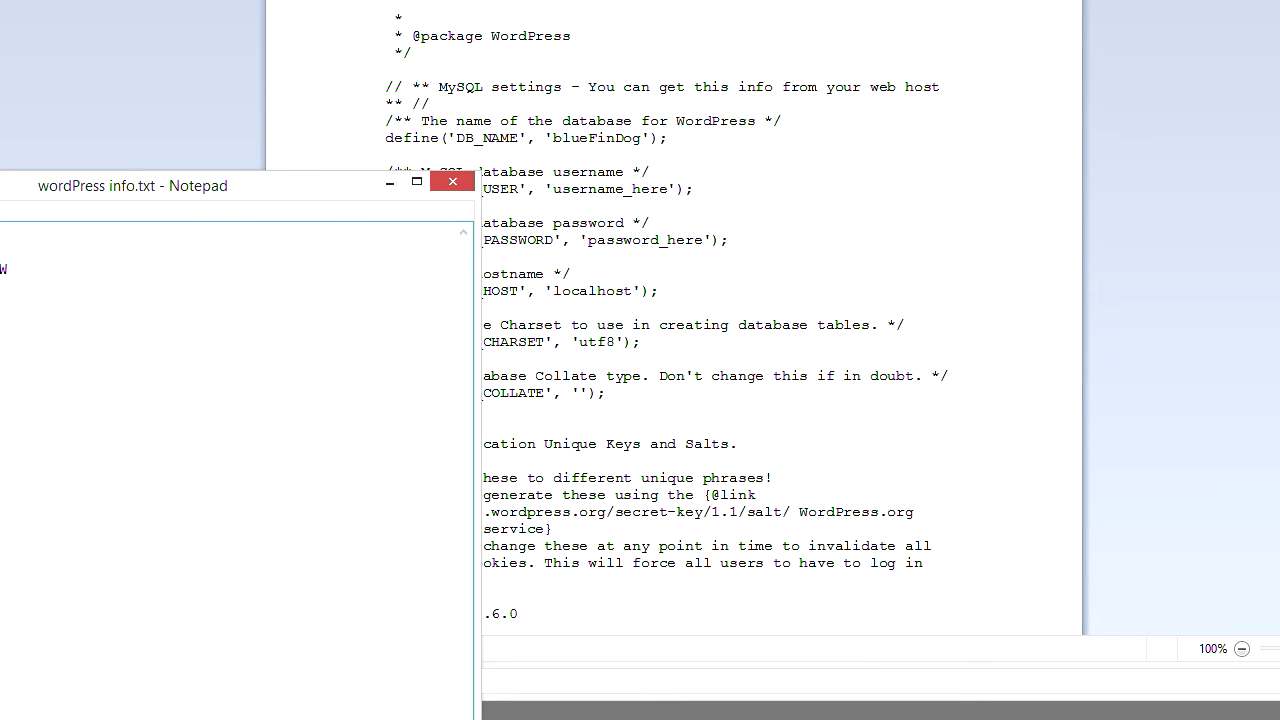
pyautogui.click(556, 222)
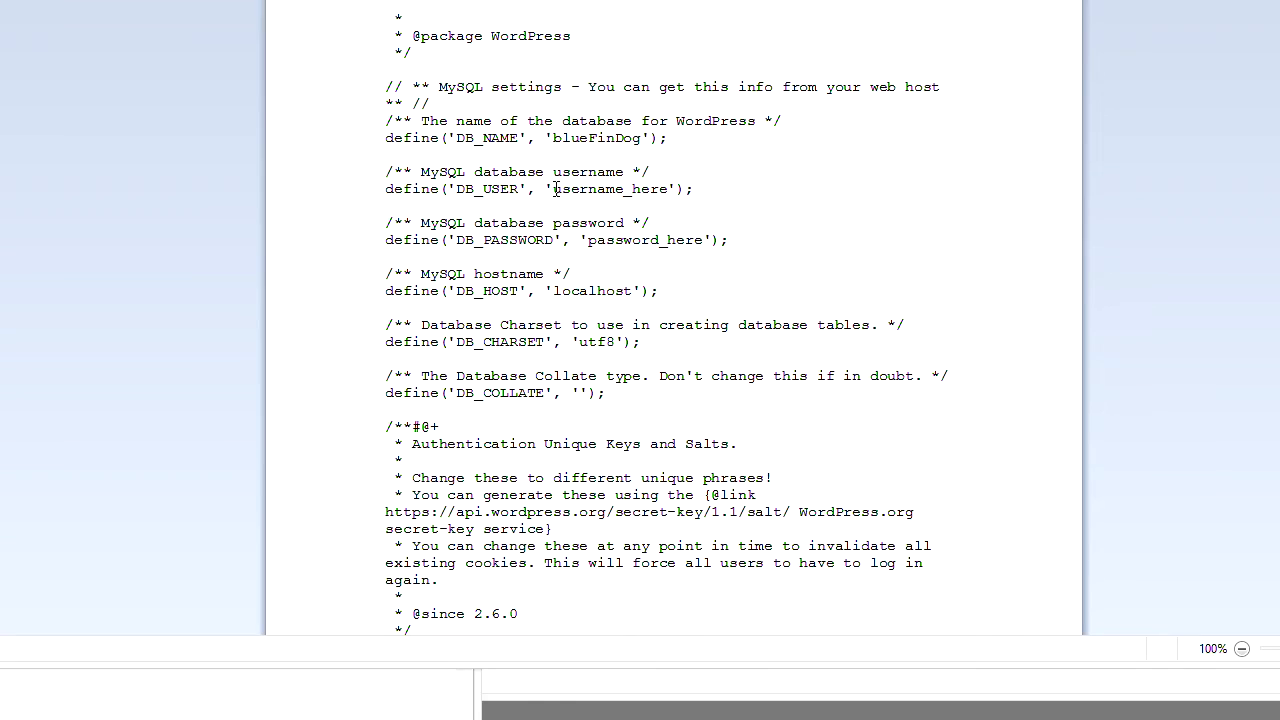
pyautogui.moveTo(553, 189); pyautogui.dragTo(645, 189)
pyautogui.write('dogFinBlue')
# - Copy the saved password from the notes and paste it over password_here on DB_PASSWORD
pyautogui.click(100, 696)
pyautogui.moveTo(8, 269); pyautogui.dragTo(0, 269)
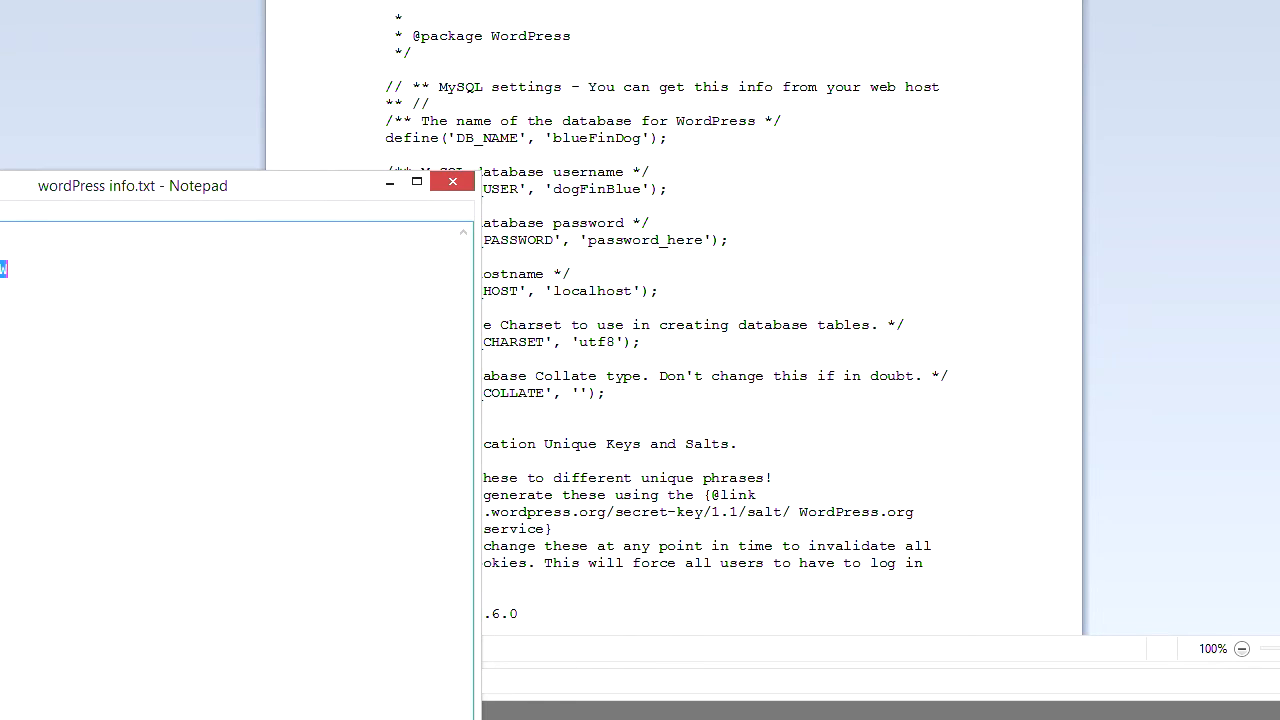
pyautogui.click(780, 203)
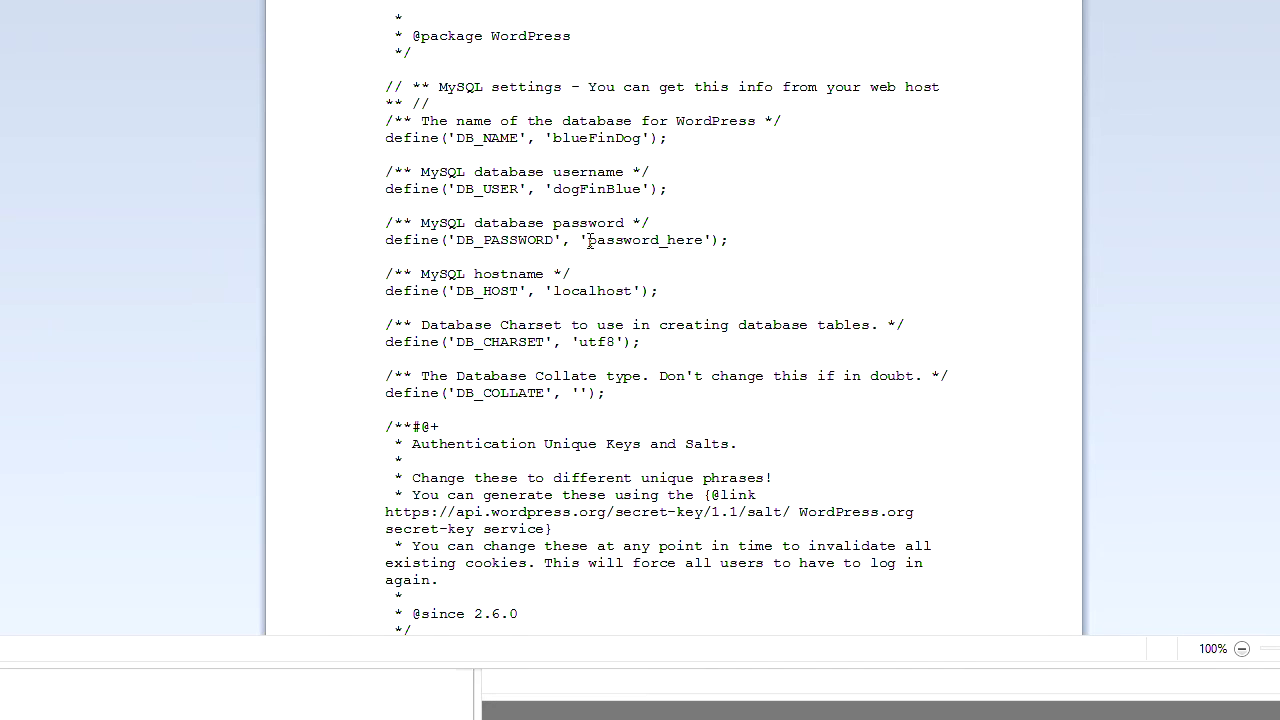
pyautogui.moveTo(588, 240); pyautogui.dragTo(703, 241)
pyautogui.hotkey('ctrl', 'v')
# - Check the pasted password, the localhost DB_HOST, the utf8 charset and the empty DB_COLLATE
pyautogui.moveTo(588, 240); pyautogui.dragTo(731, 240)
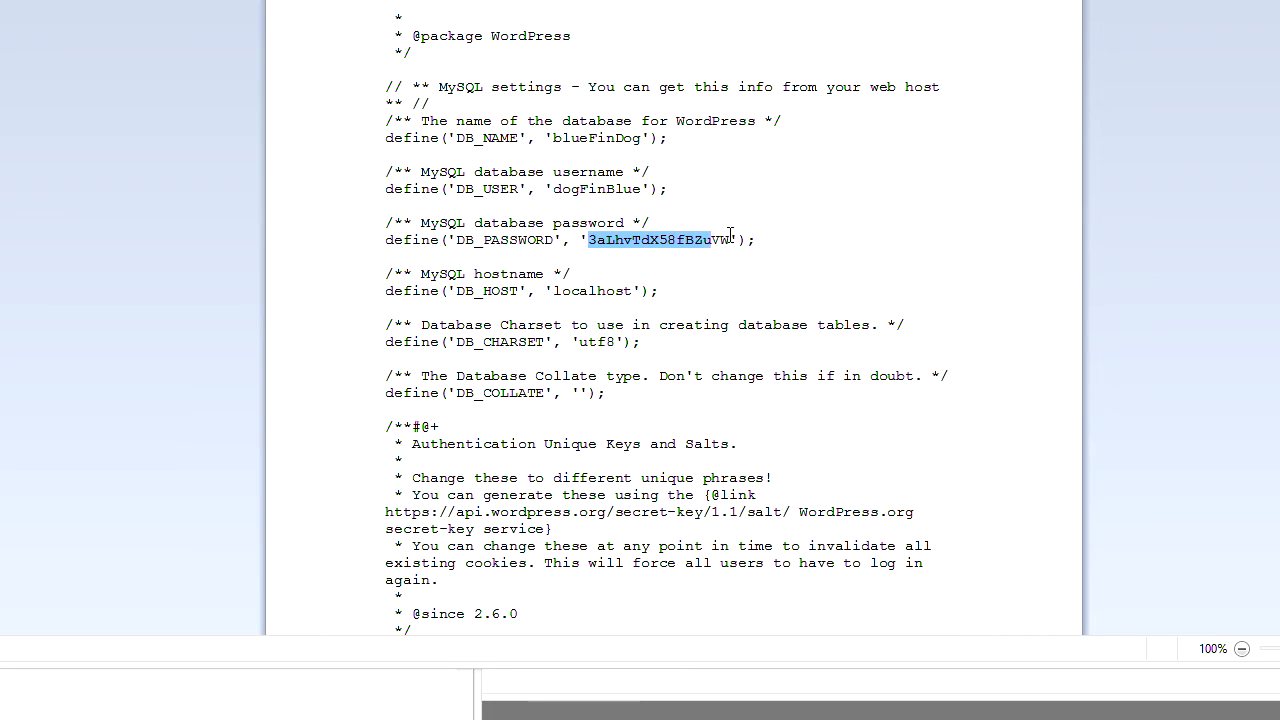
pyautogui.click(754, 298)
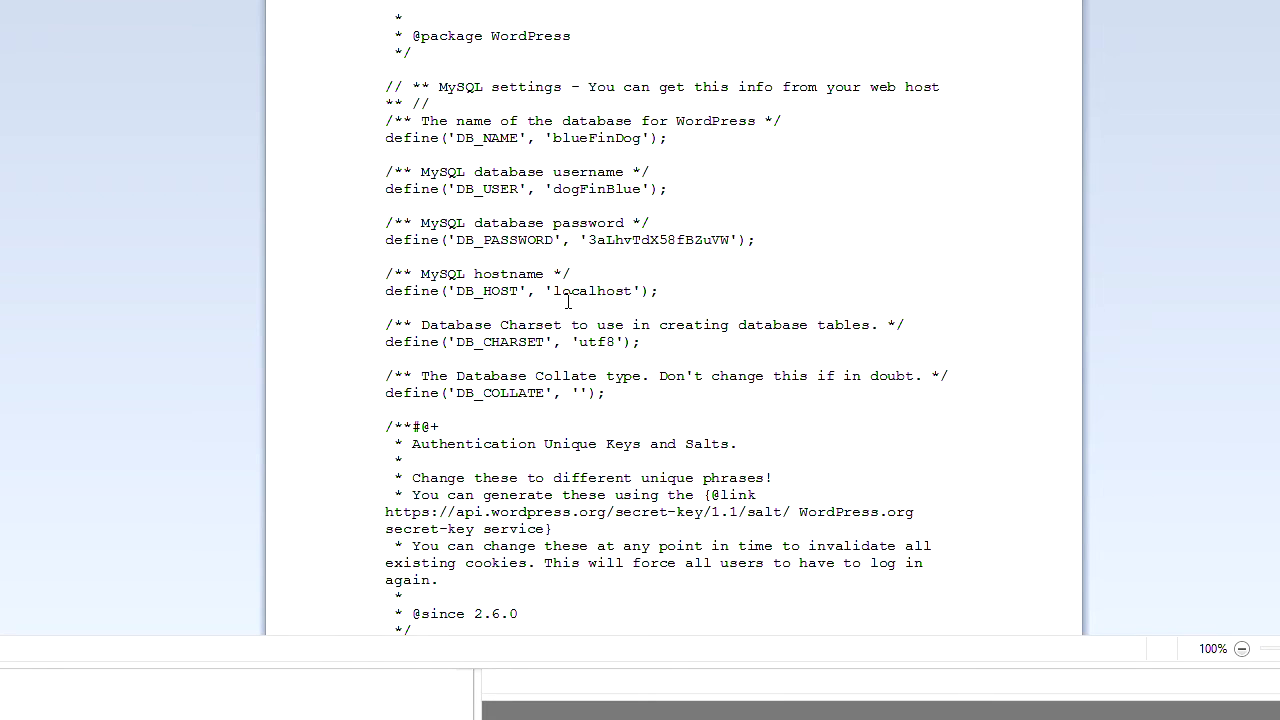
pyautogui.moveTo(554, 291); pyautogui.dragTo(632, 291)
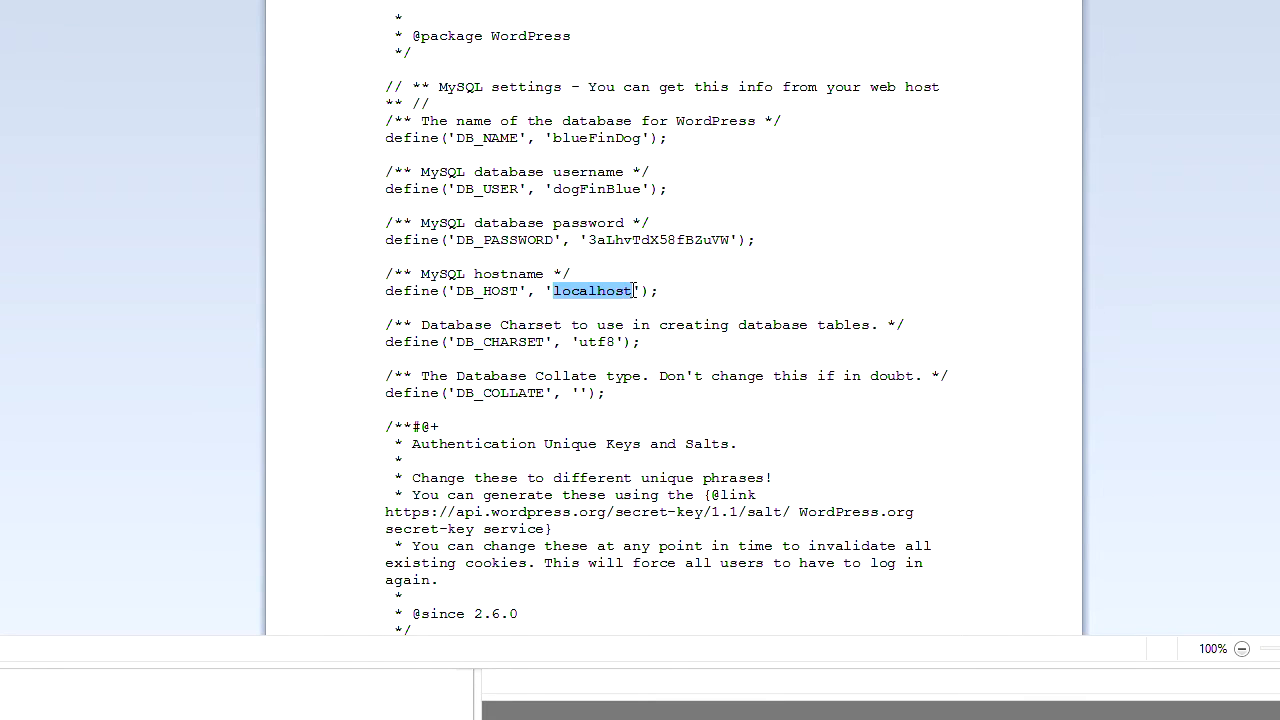
pyautogui.click(765, 302)
pyautogui.moveTo(578, 342); pyautogui.dragTo(617, 342)
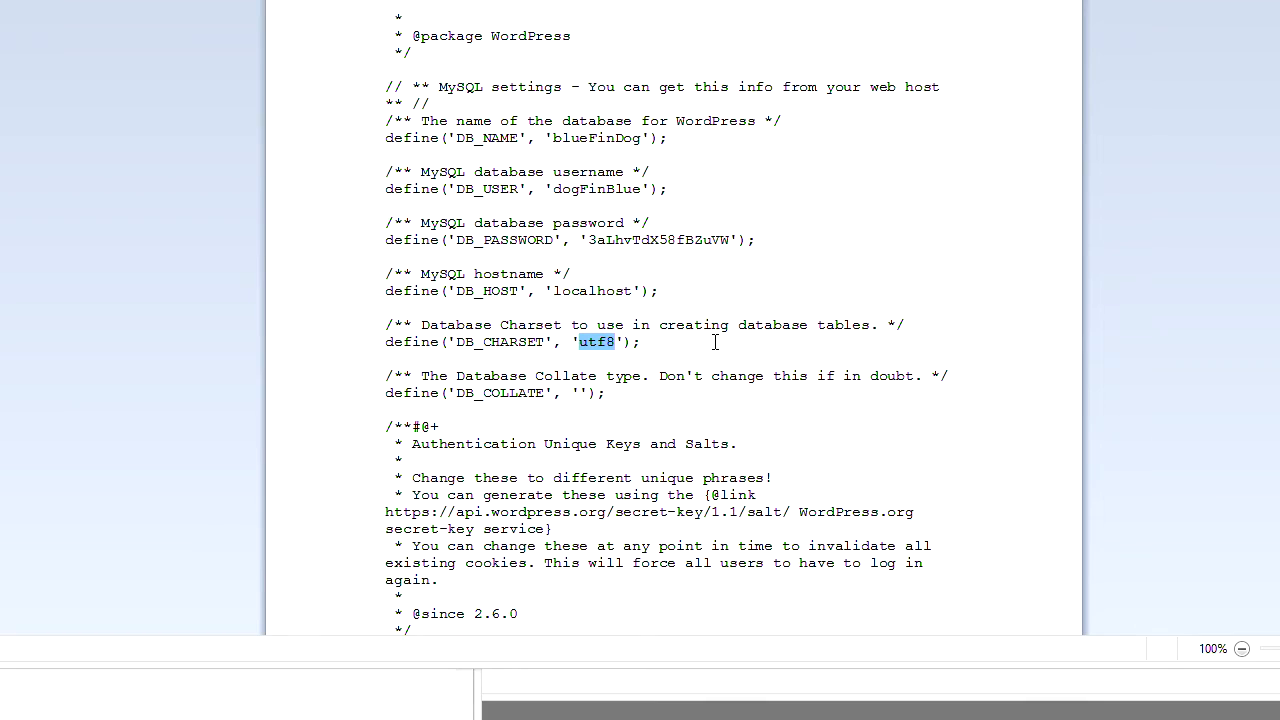
pyautogui.click(771, 389)
pyautogui.click(580, 393)
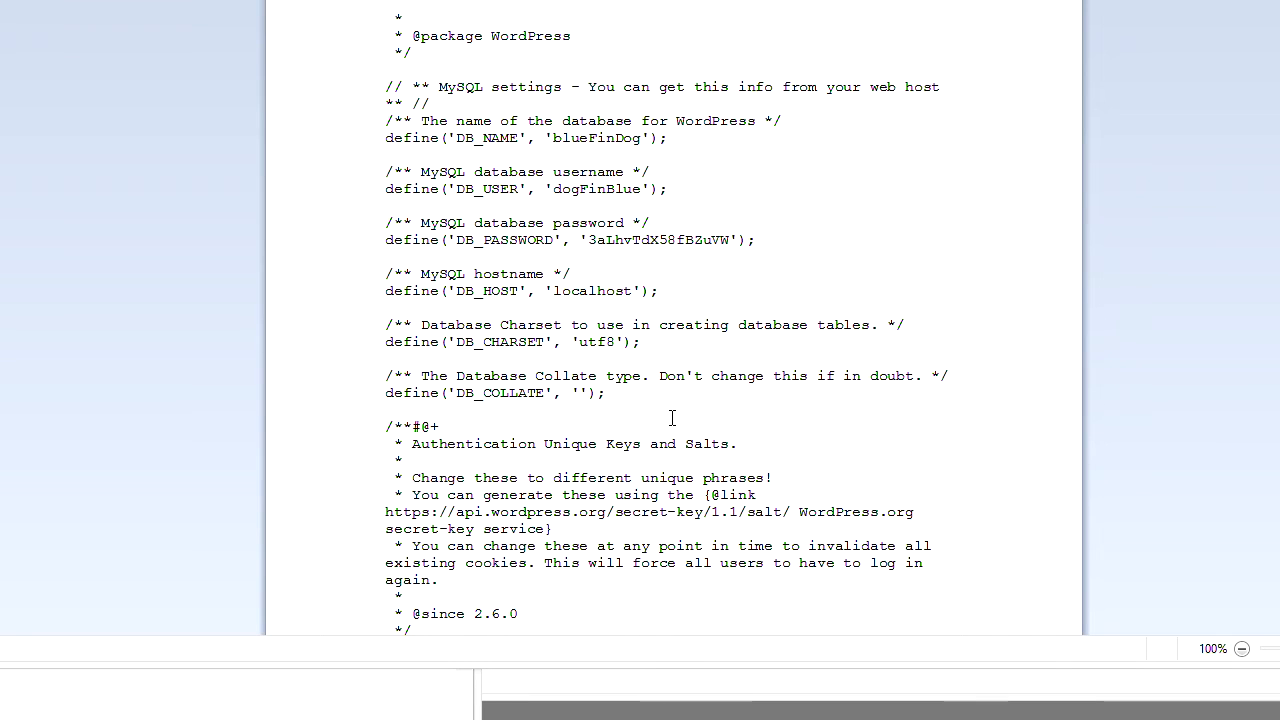
# - Paste the eight generated key and salt lines from api.wordpress.org over the config's placeholder lines
pyautogui.scroll(-6, 650, 430)
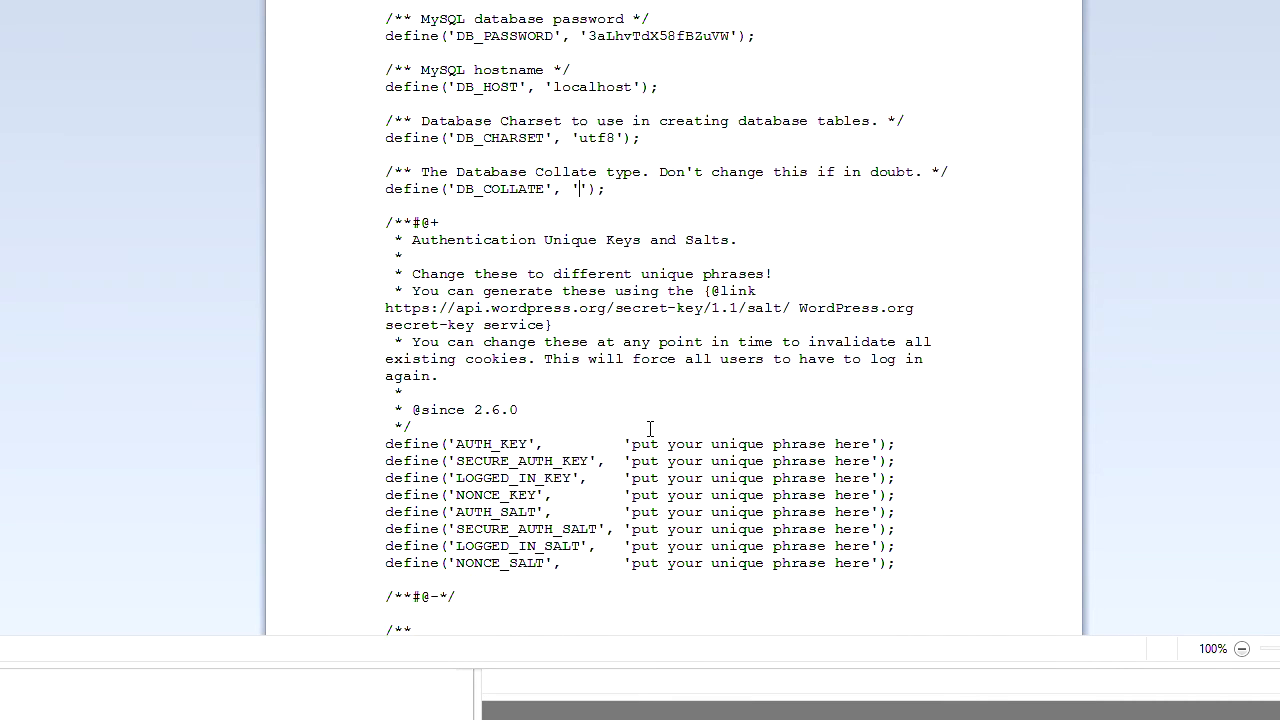
pyautogui.scroll(-1, 650, 428)
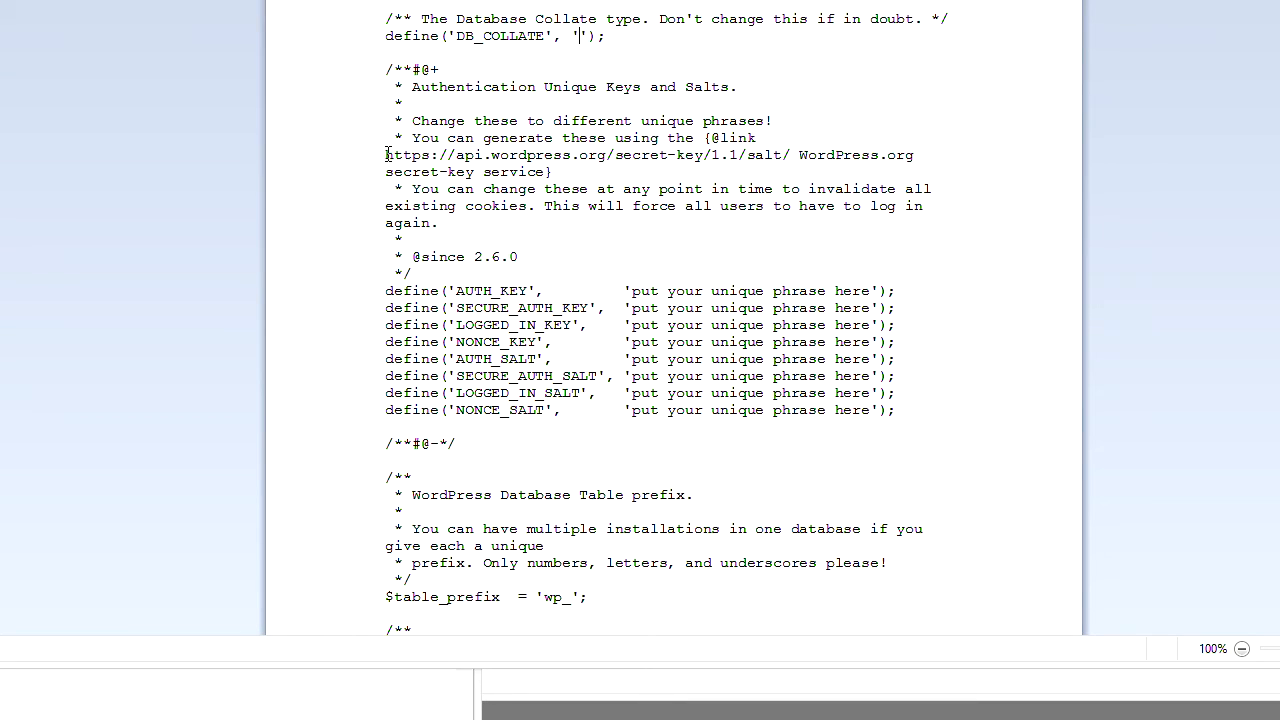
pyautogui.moveTo(387, 155); pyautogui.dragTo(793, 155)
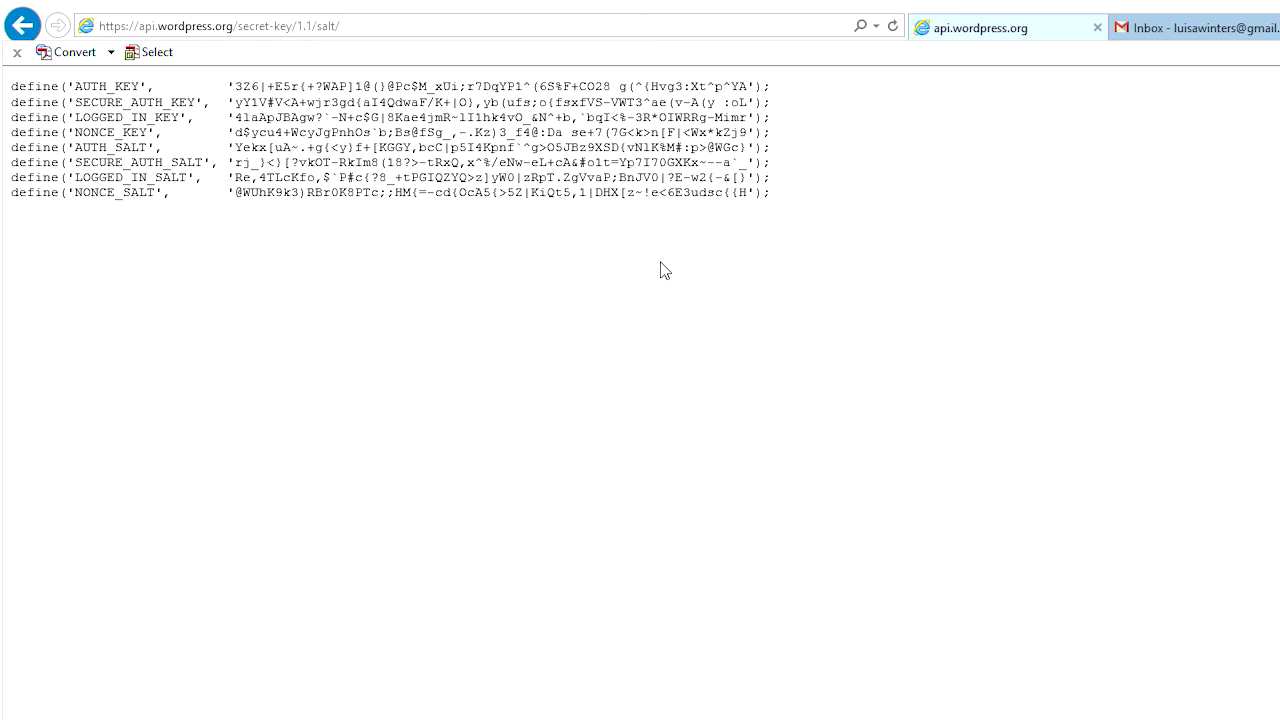
pyautogui.moveTo(778, 196); pyautogui.dragTo(35, 97)
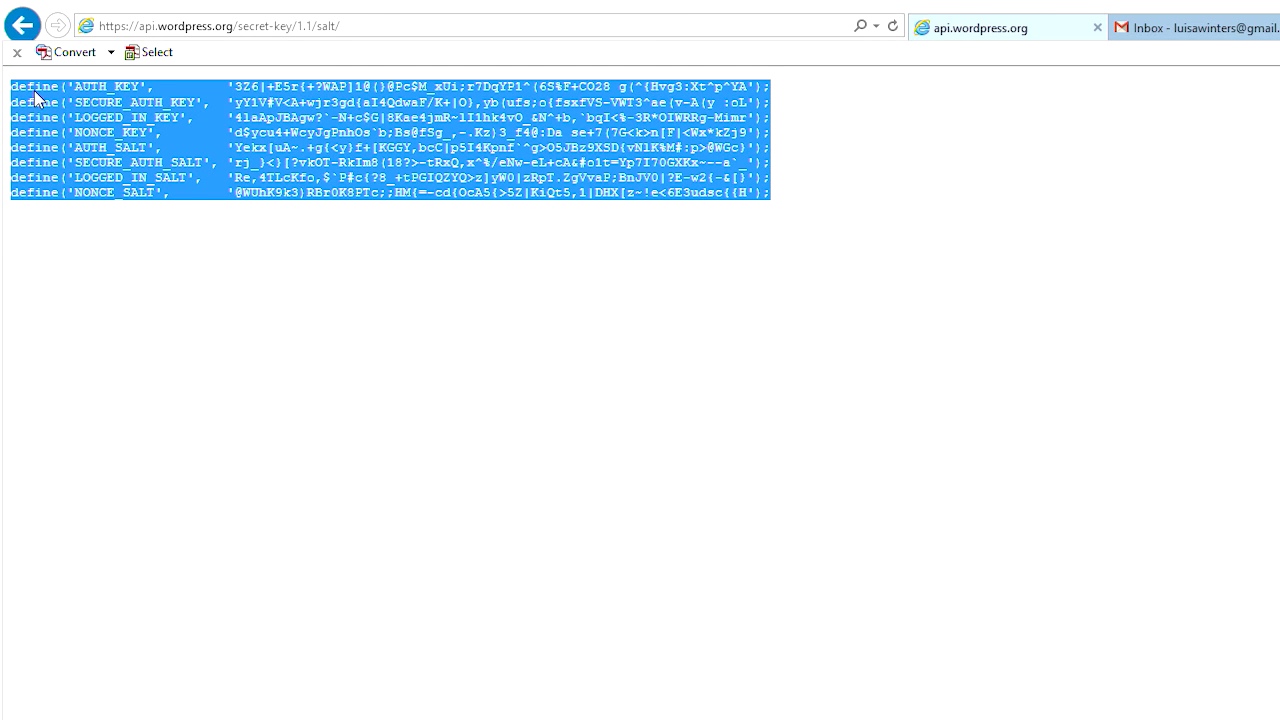
pyautogui.click(852, 718)
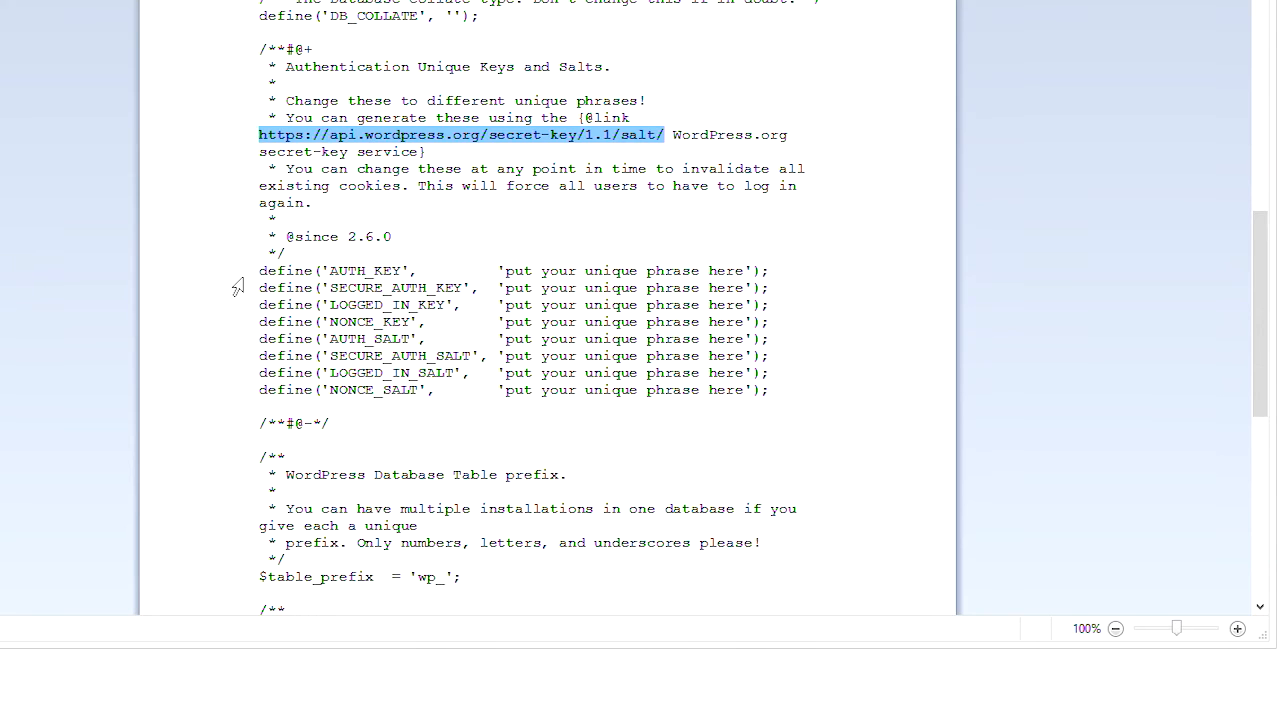
pyautogui.moveTo(236, 272); pyautogui.dragTo(229, 397)
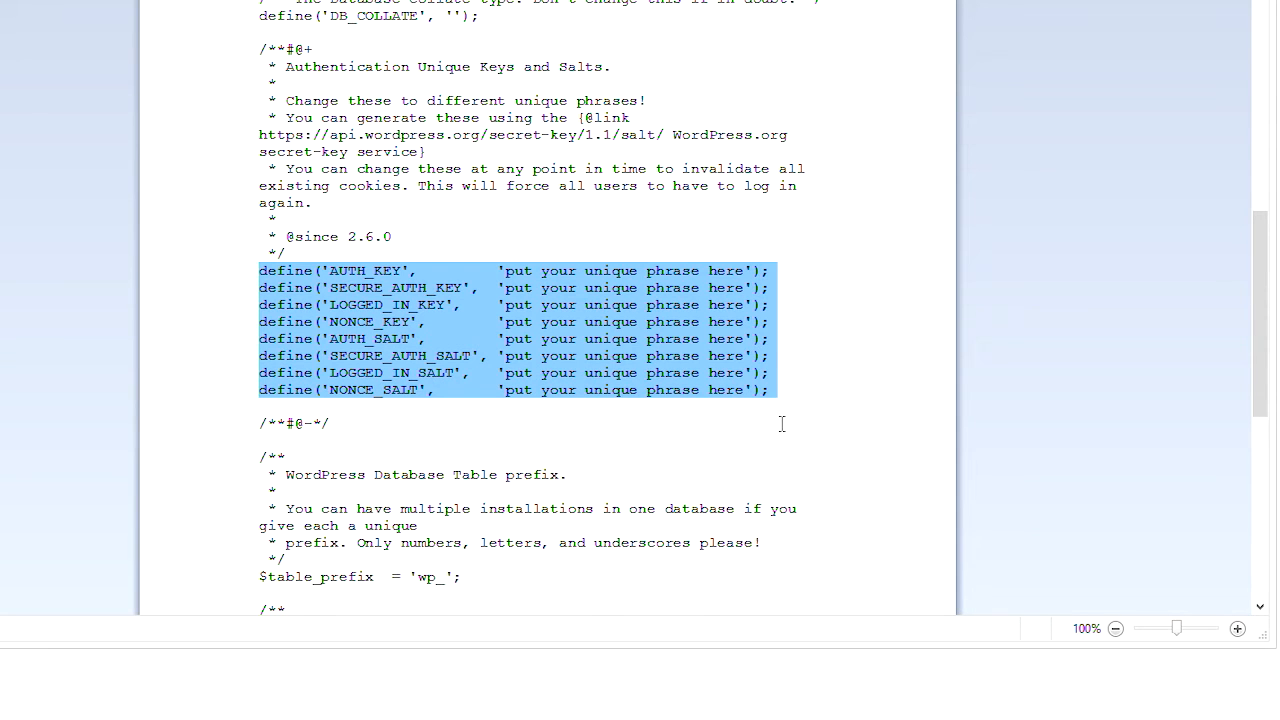
pyautogui.hotkey('ctrl', 'v')
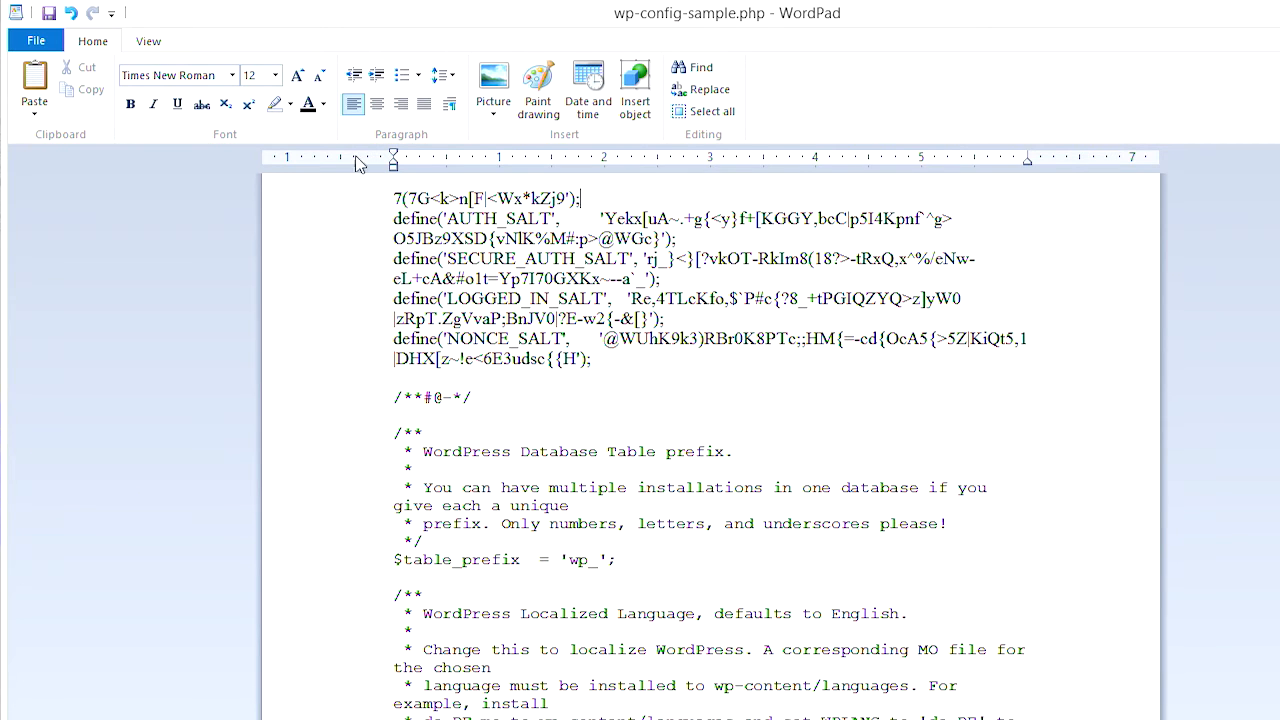
# - Save the config as plain-text wp-config.php and accept the Text-Only warning
pyautogui.click(36, 40)
pyautogui.moveTo(72, 206)
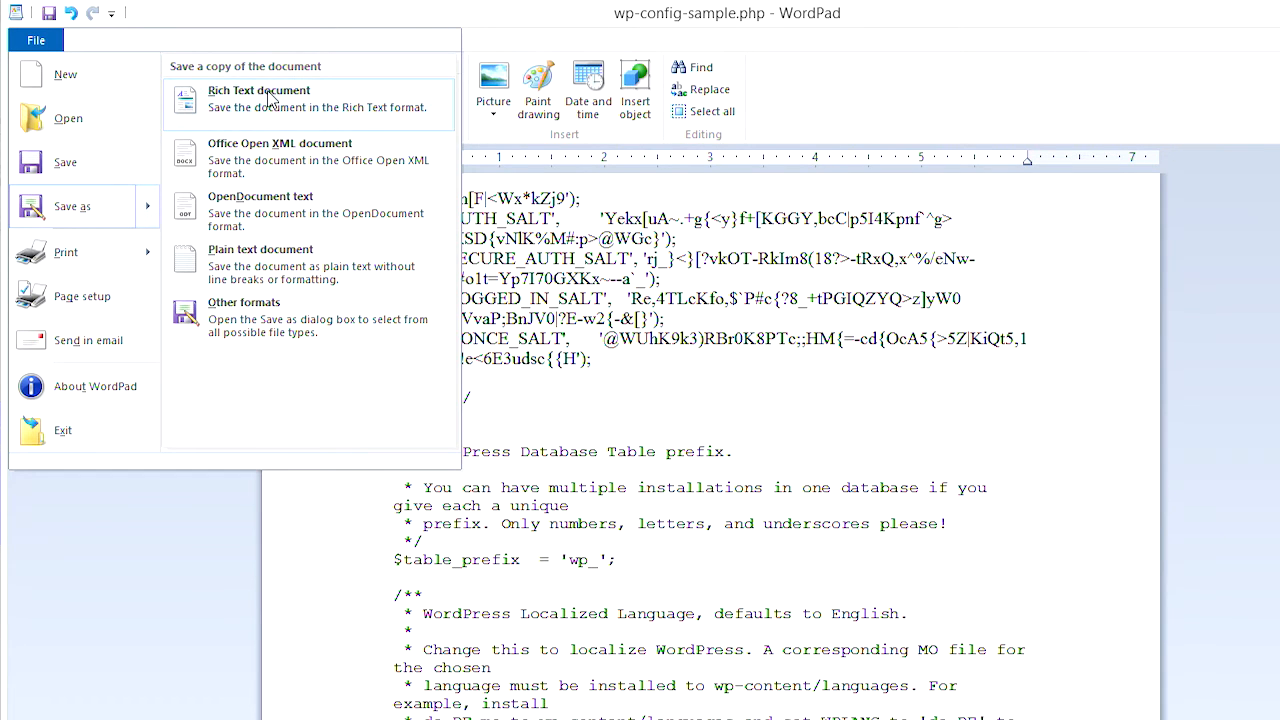
pyautogui.click(311, 266)
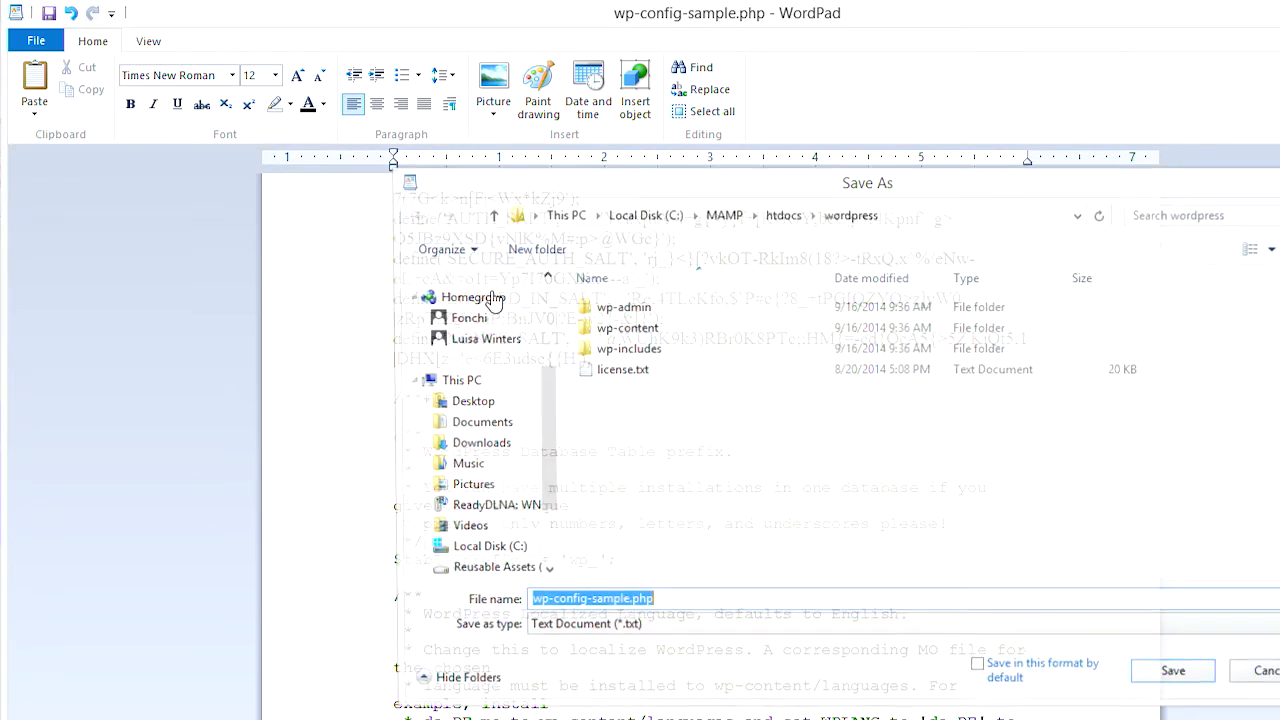
pyautogui.click(627, 605)
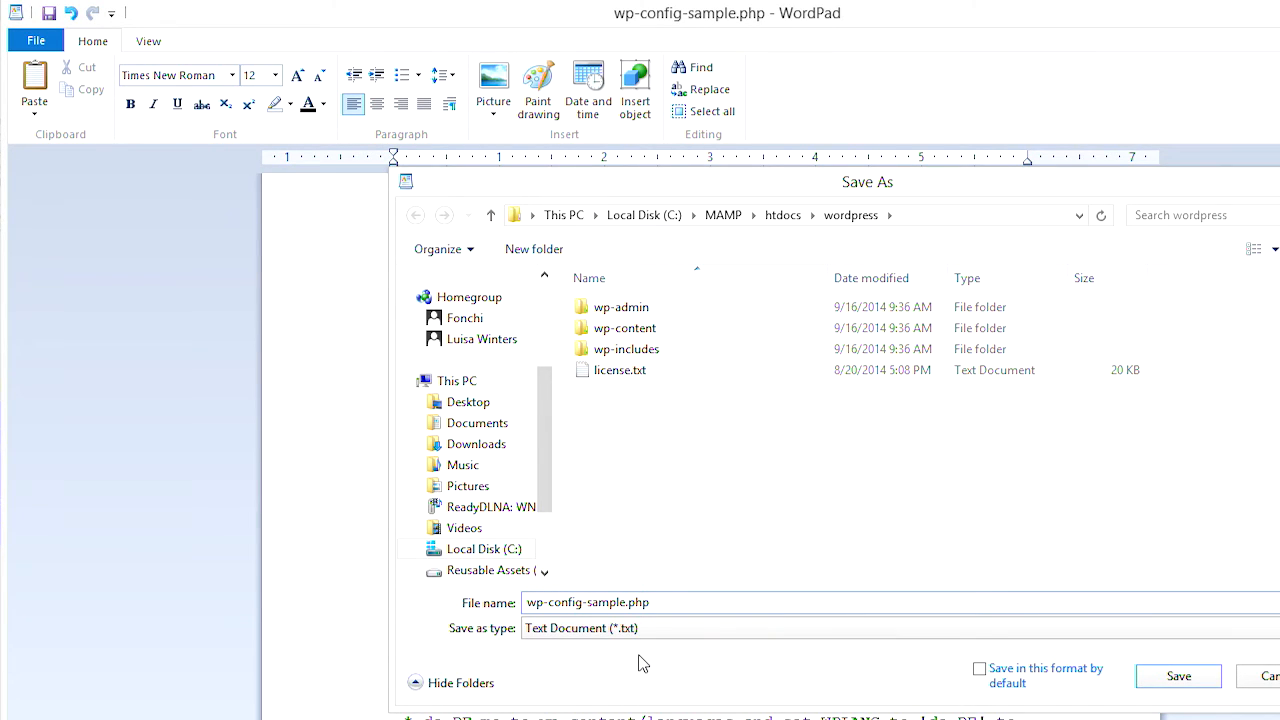
pyautogui.press('BackSpace')
pyautogui.press('BackSpace')
pyautogui.press('BackSpace')
pyautogui.press('BackSpace')
pyautogui.press('BackSpace')
pyautogui.press('BackSpace')
pyautogui.press('BackSpace')
pyautogui.click(630, 628)
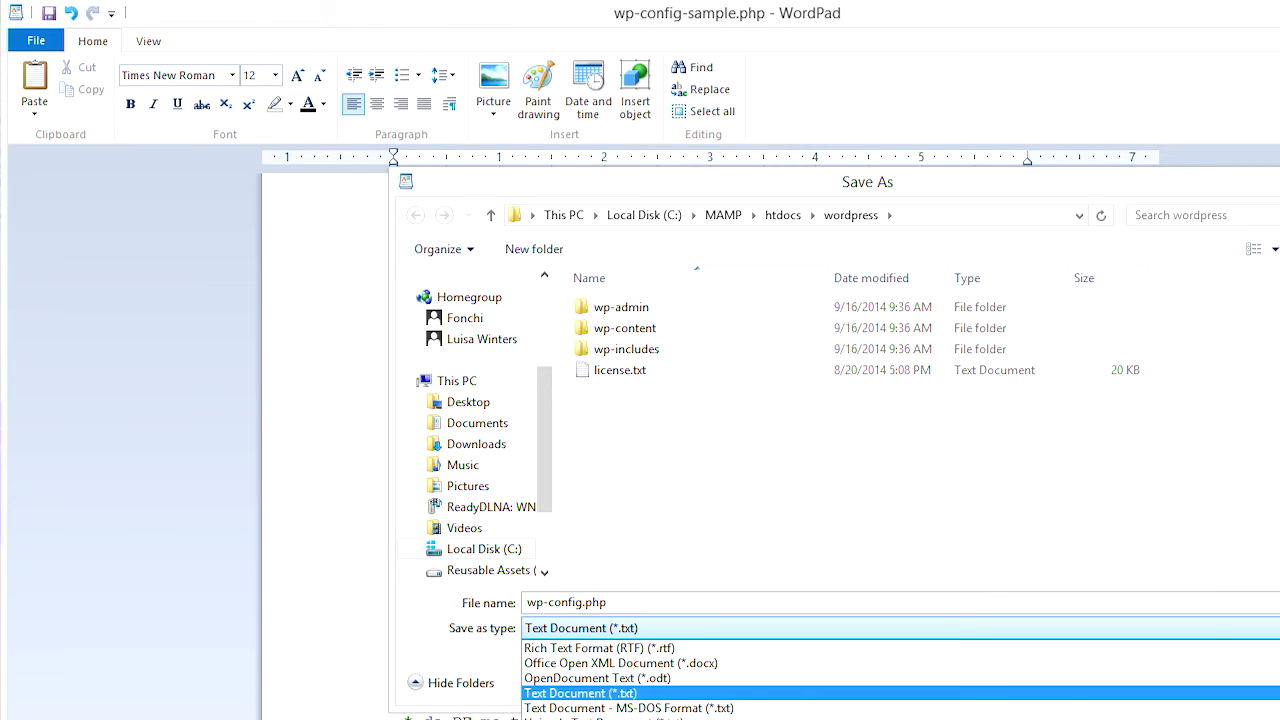
pyautogui.click(640, 693)
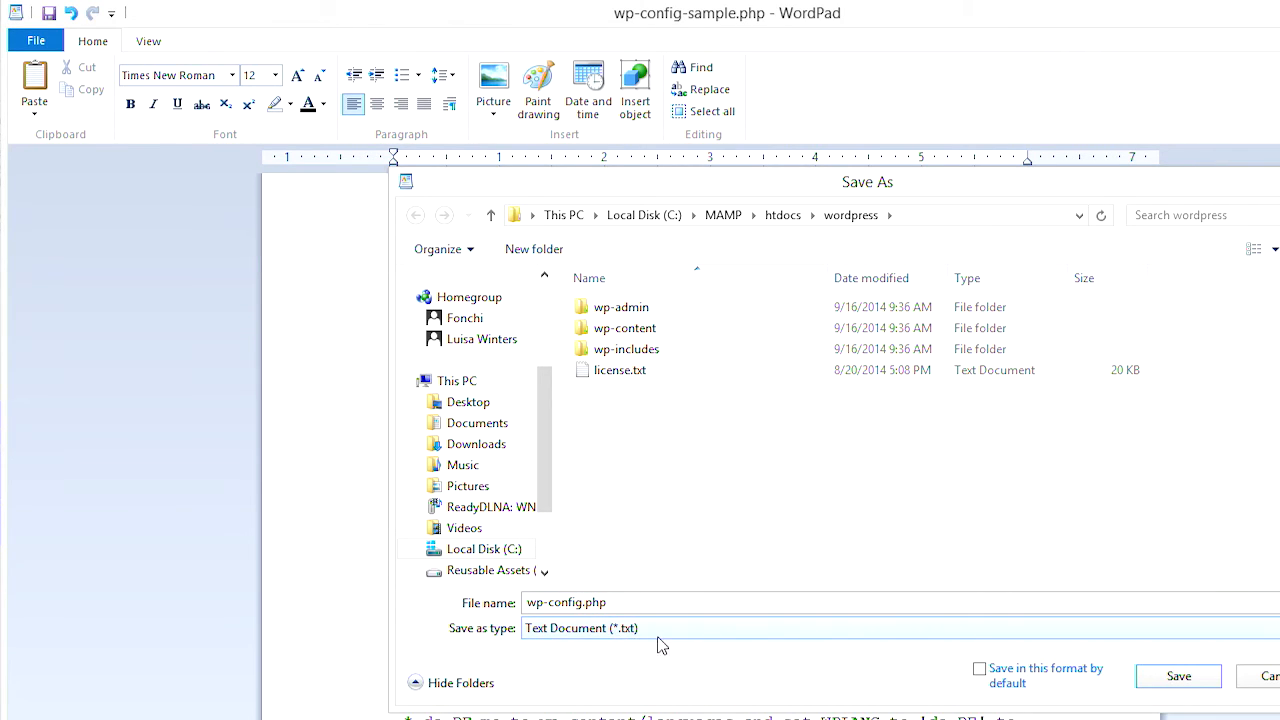
pyautogui.click(1180, 677)
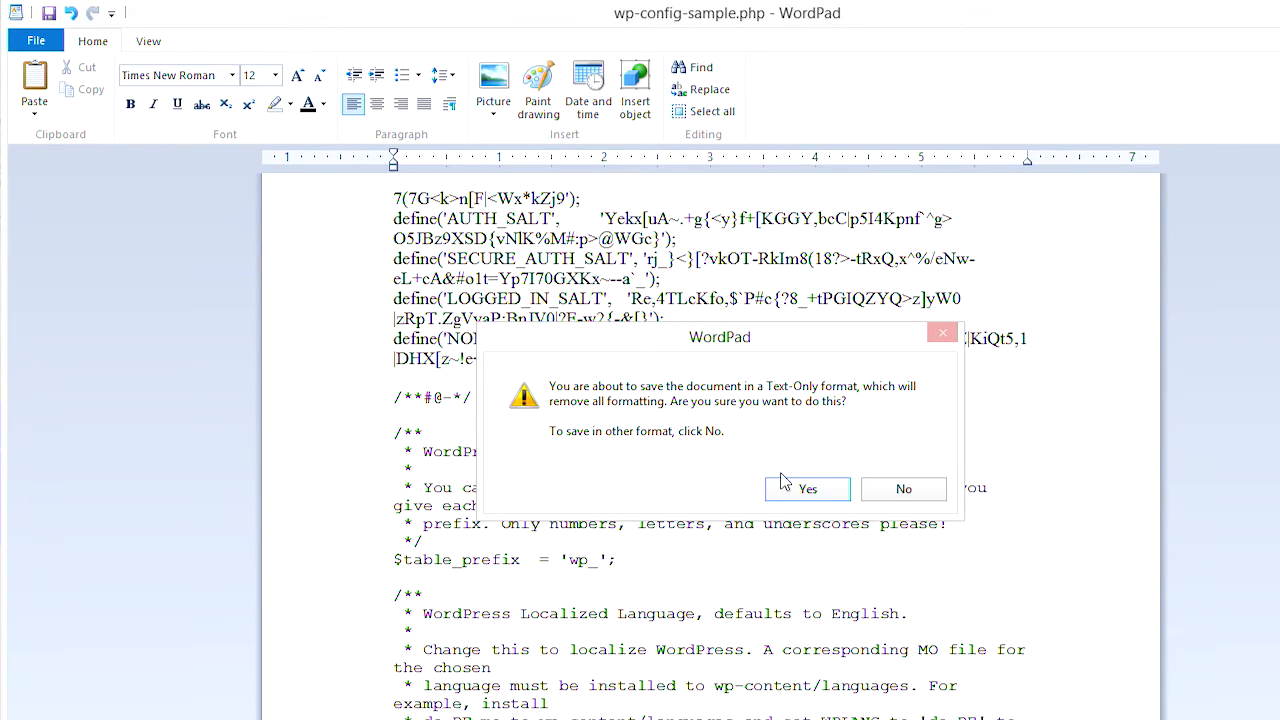
pyautogui.click(808, 488)
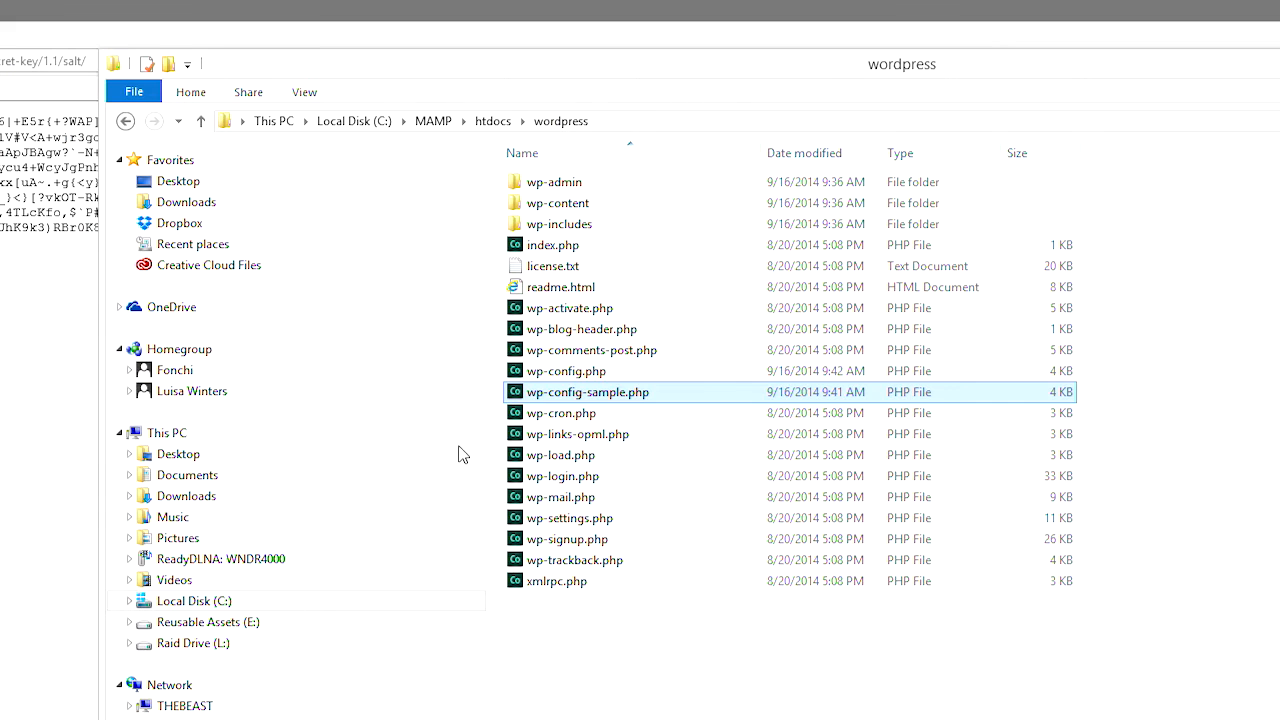
pyautogui.click(592, 372)
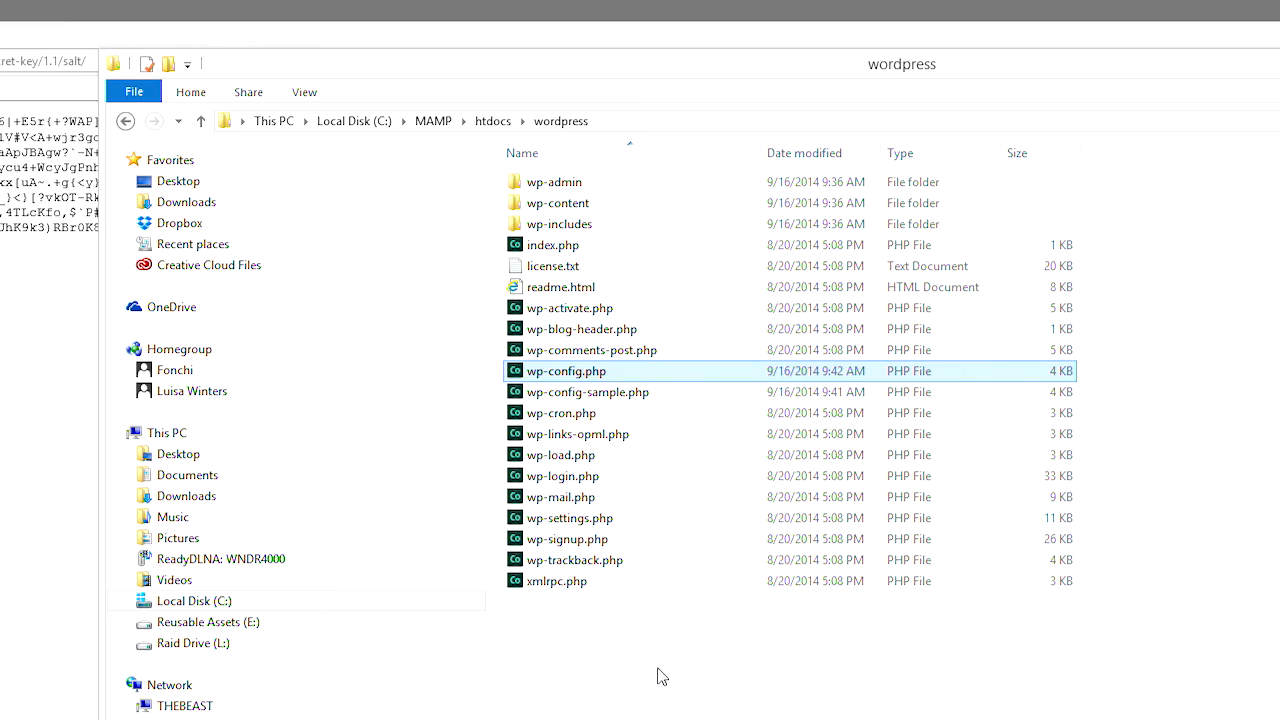
# - Browse into wp-admin and scroll down to install.php
pyautogui.doubleClick(517, 187)
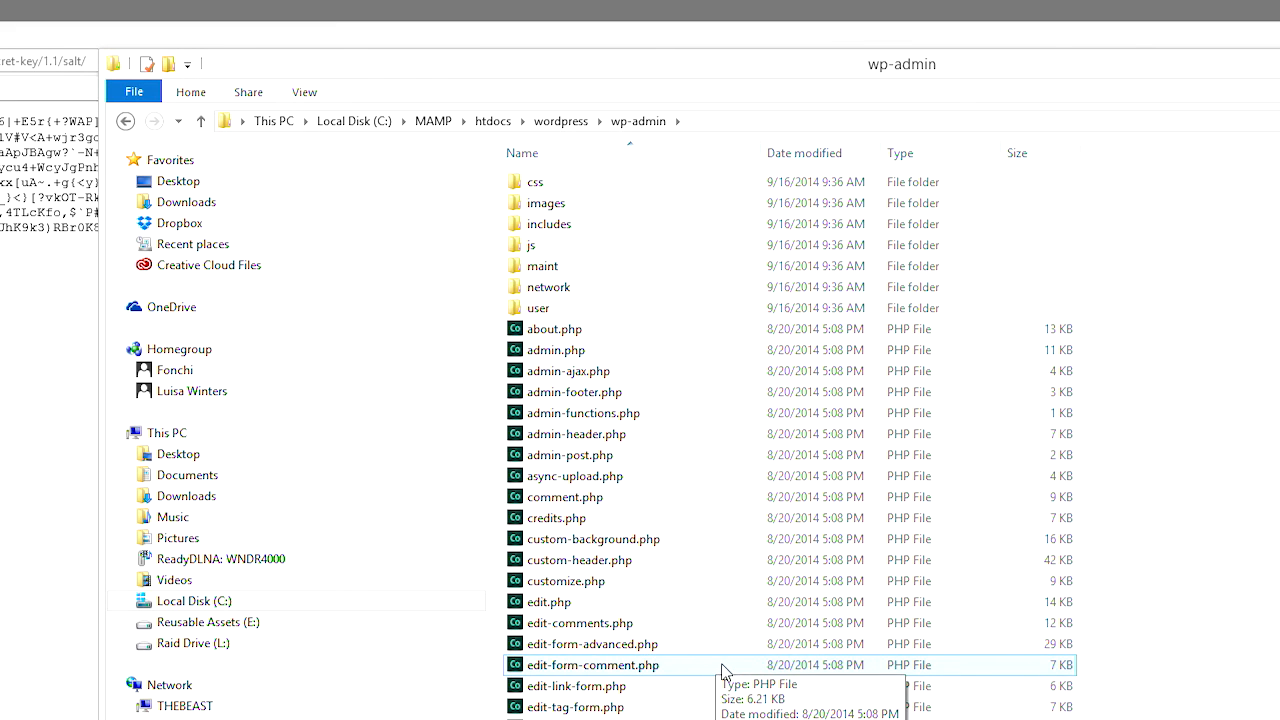
pyautogui.scroll(-2, 634, 537)
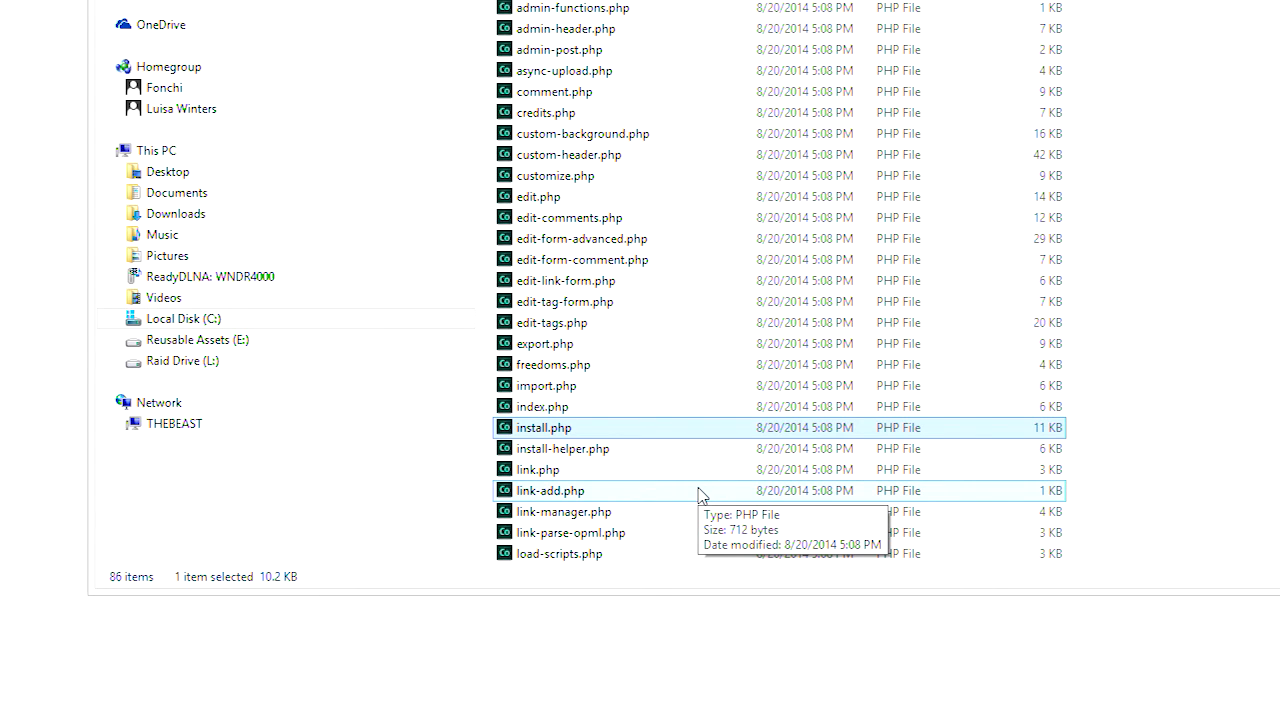
pyautogui.click(534, 49)
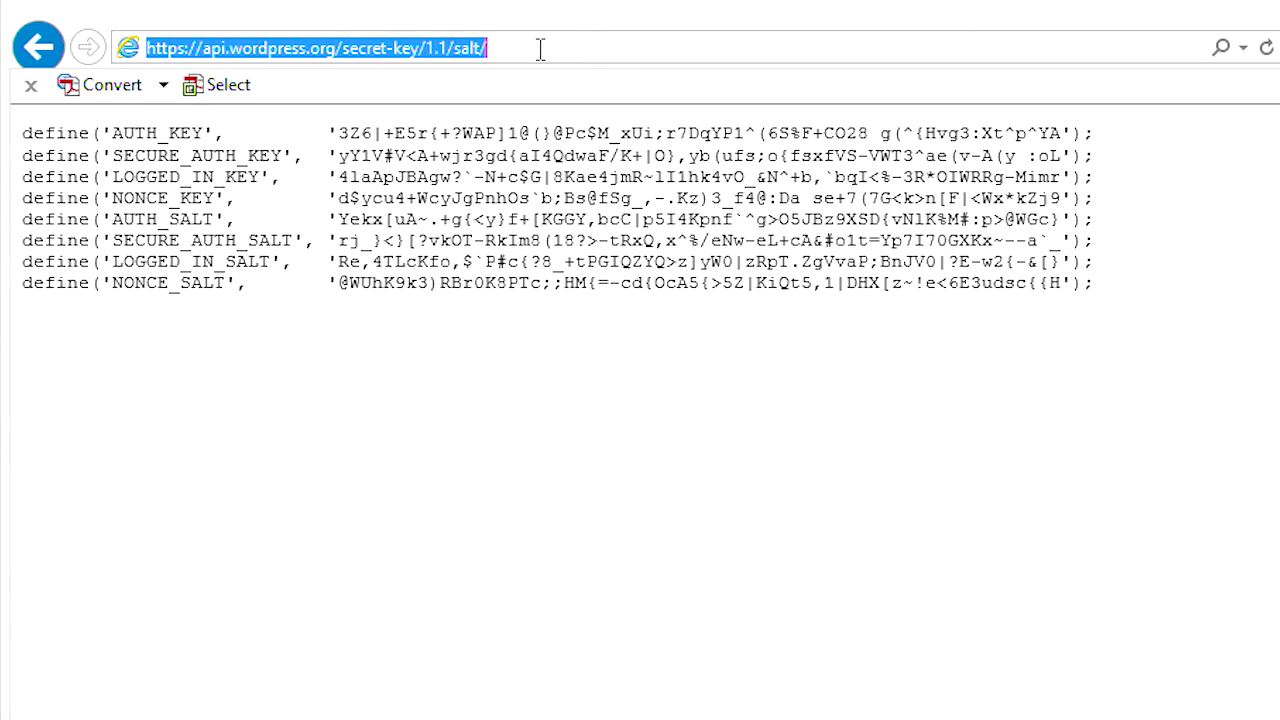
# - Load localhost/wordpress/wp-admin/install.php to show the WordPress Welcome page
pyautogui.write('loc')
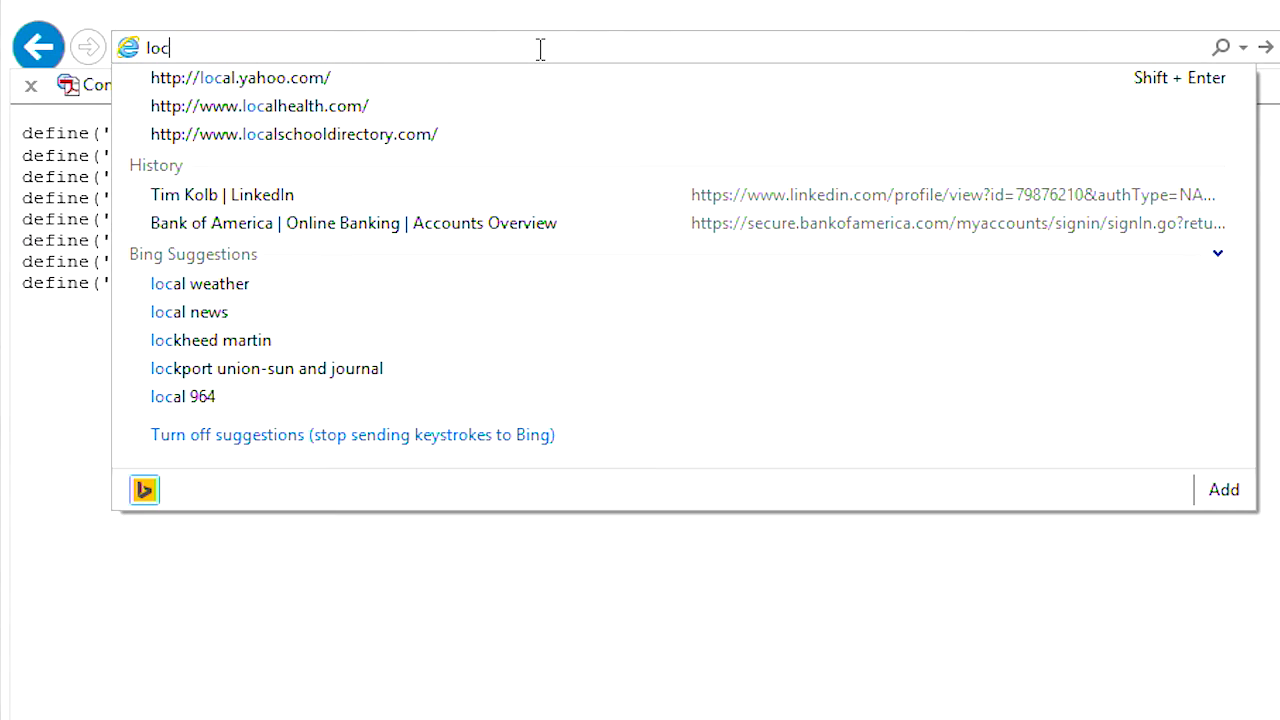
pyautogui.write('alhost')
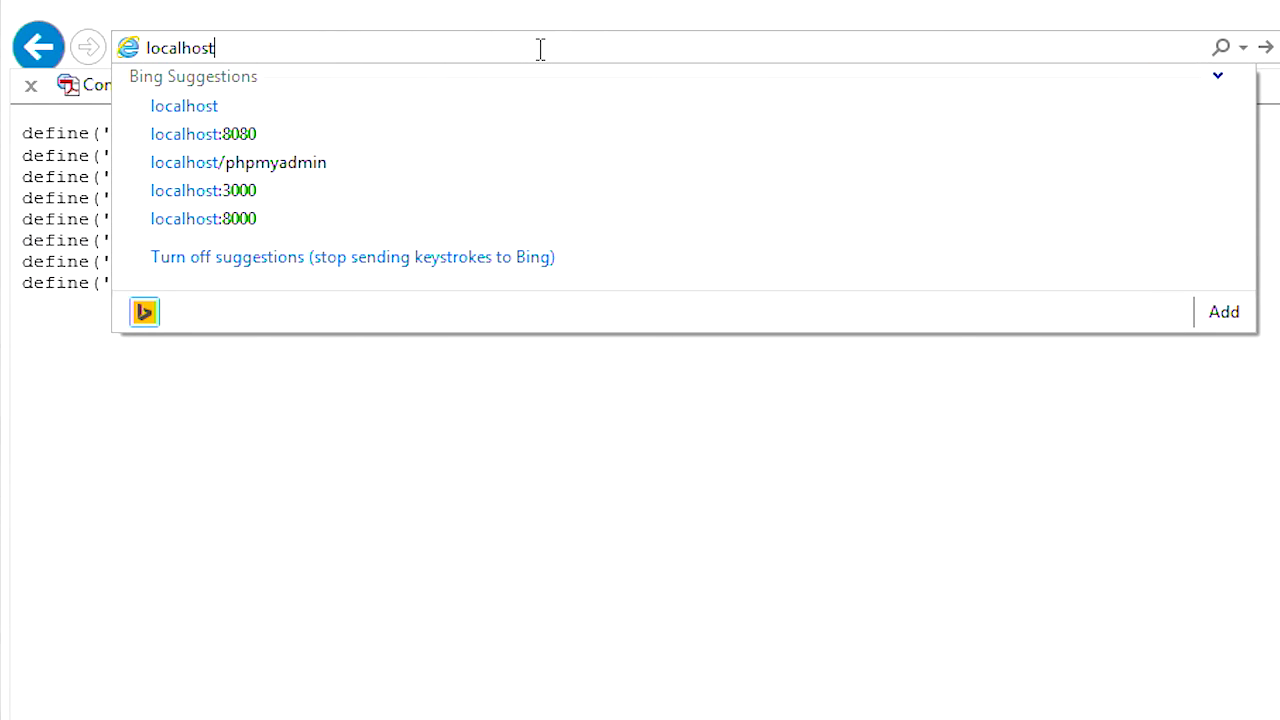
pyautogui.write('/w')
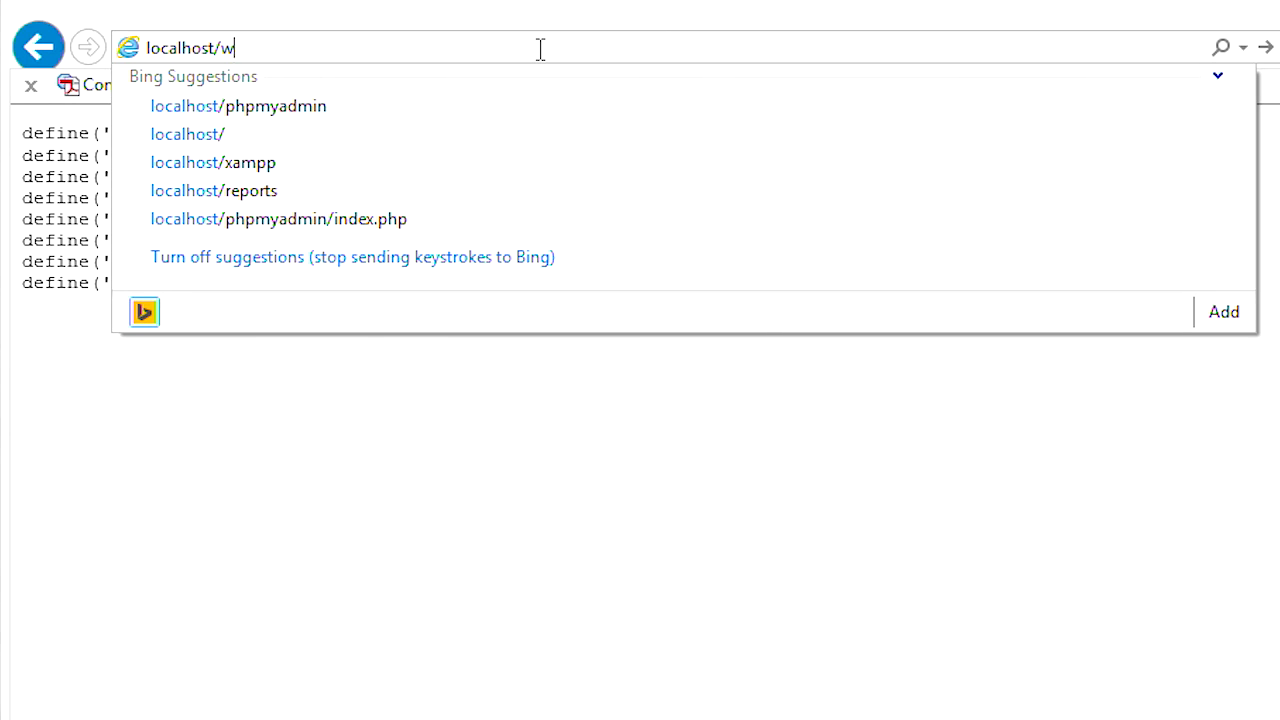
pyautogui.write('ordpress')
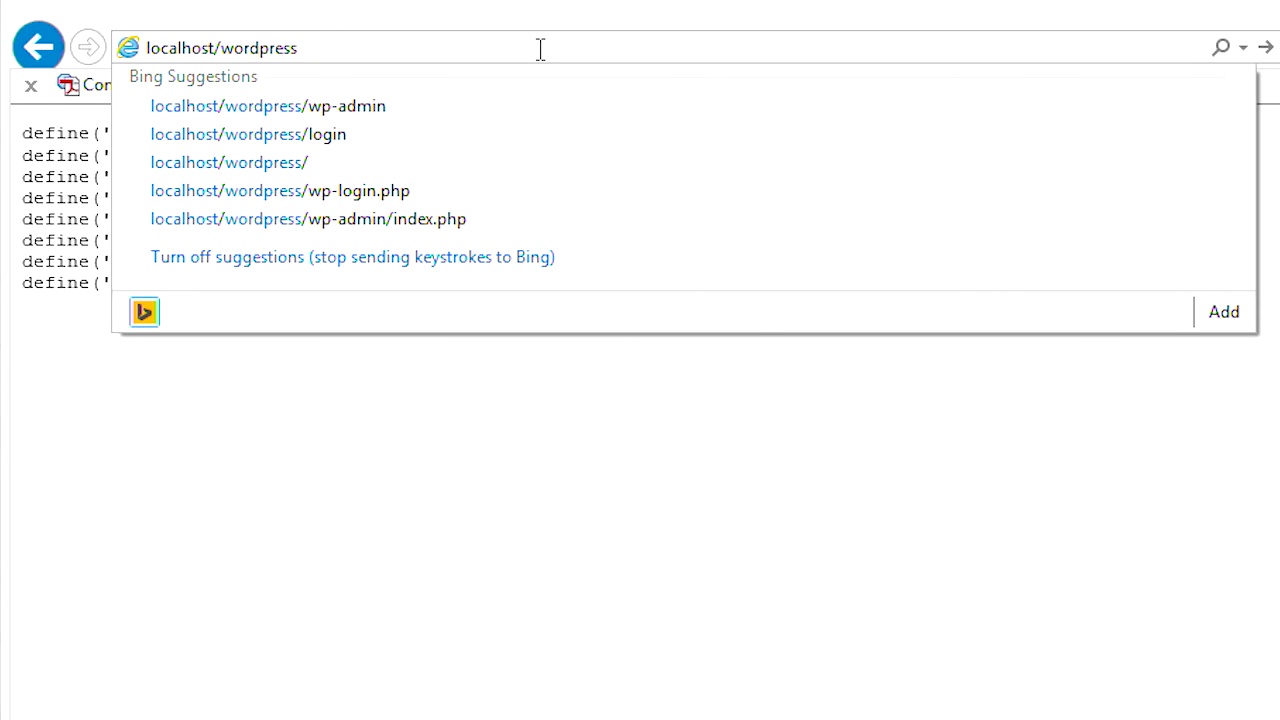
pyautogui.write('/w')
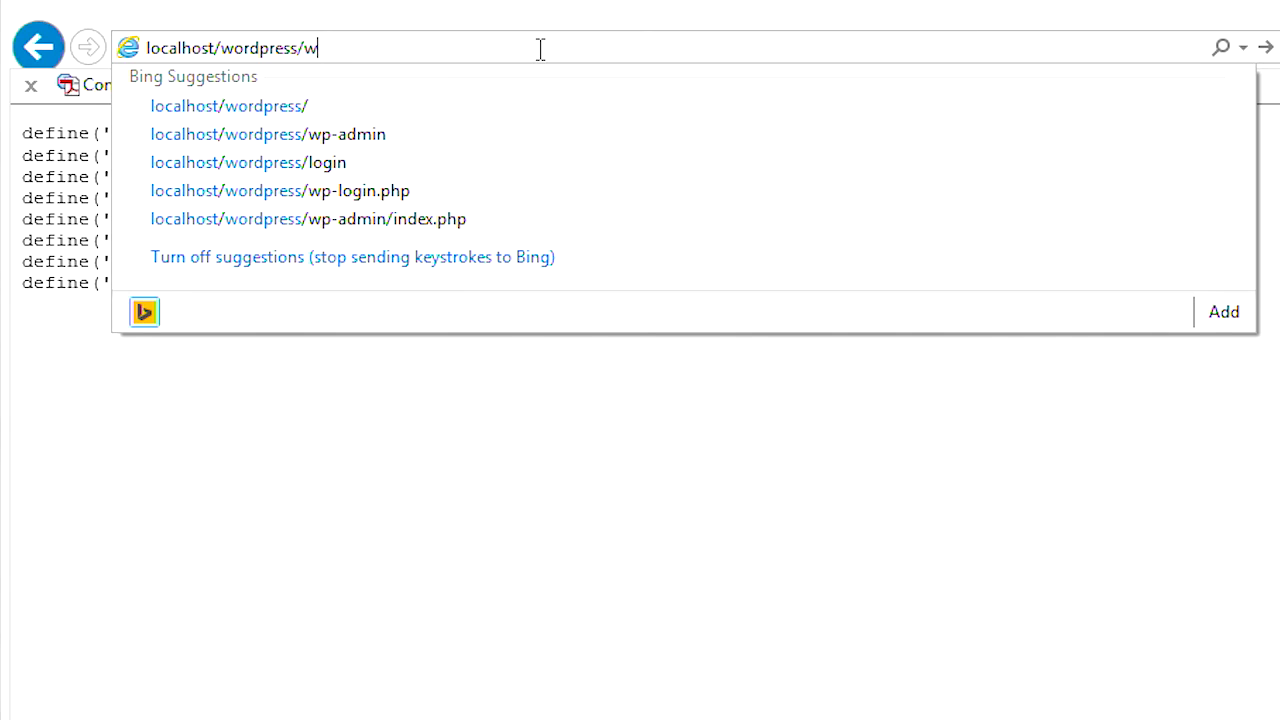
pyautogui.write('p-admin')
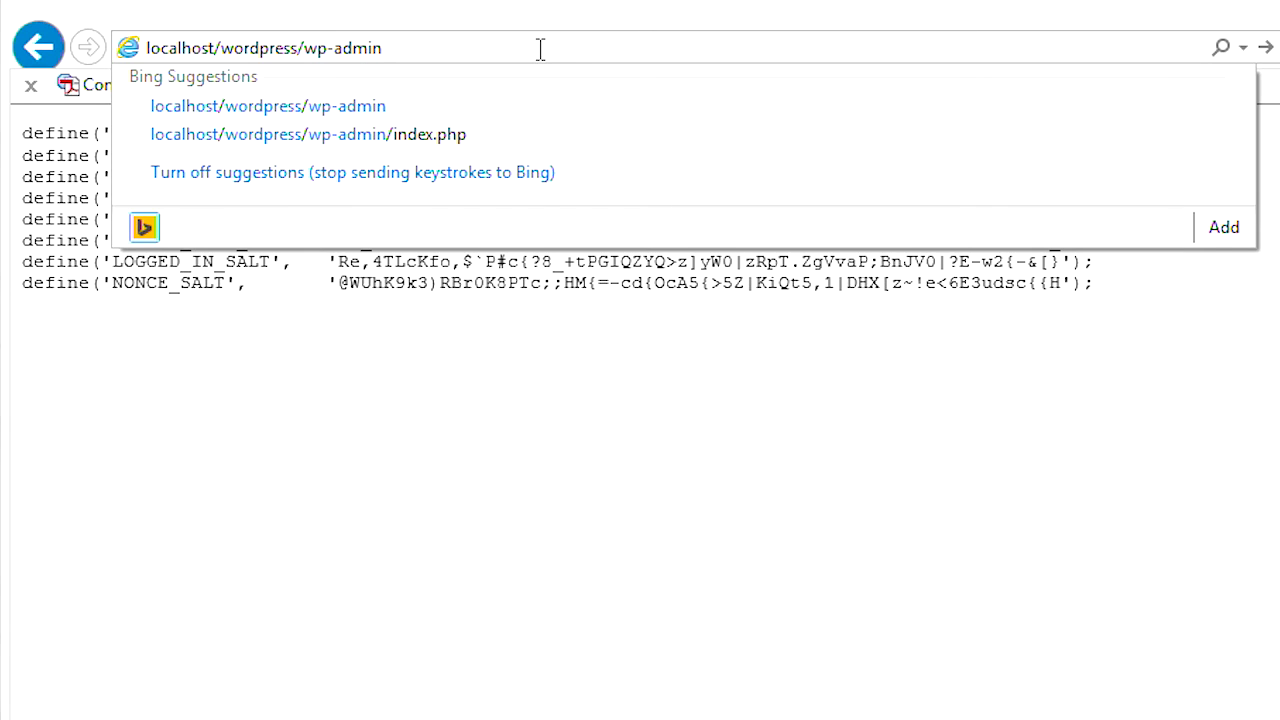
pyautogui.write('/install.')
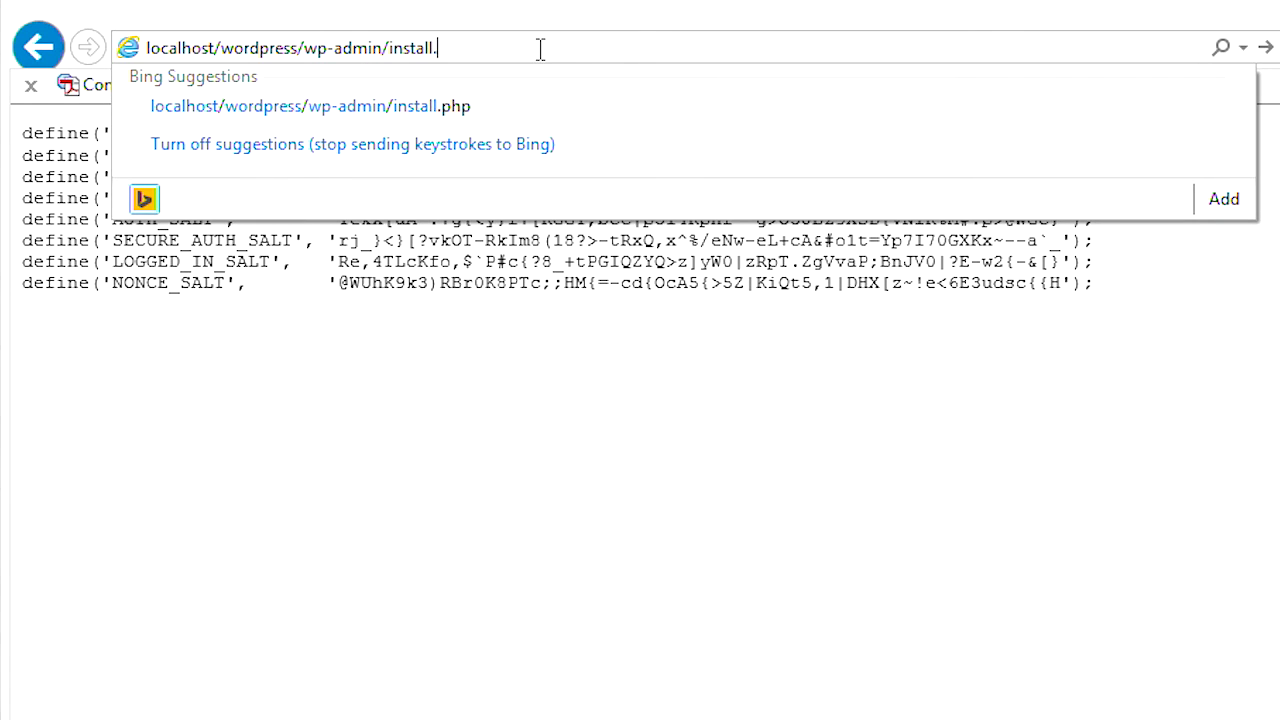
pyautogui.write('php')
pyautogui.press('Return')
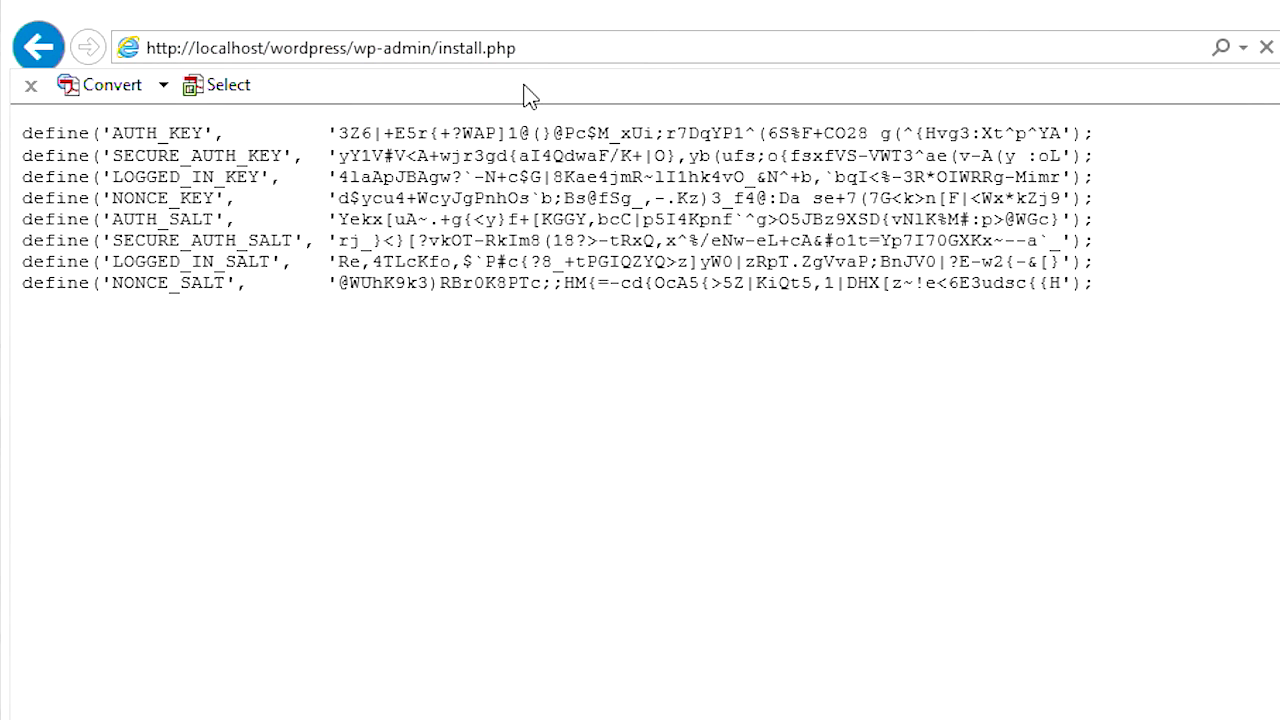
pyautogui.click(557, 51)
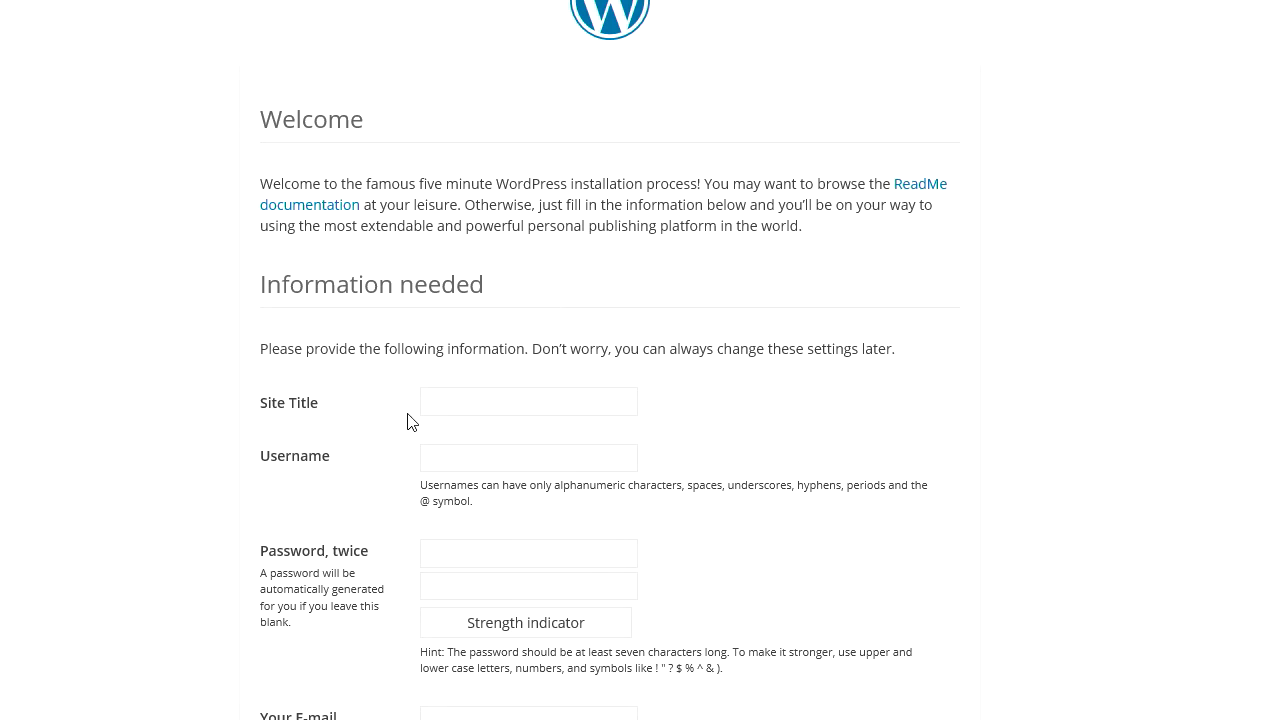
# - Enter Site Title 'This is my frist website' and the admin username, then select the username
pyautogui.click(467, 401)
pyautogui.write('This is my frist w')
pyautogui.write('ebsite')
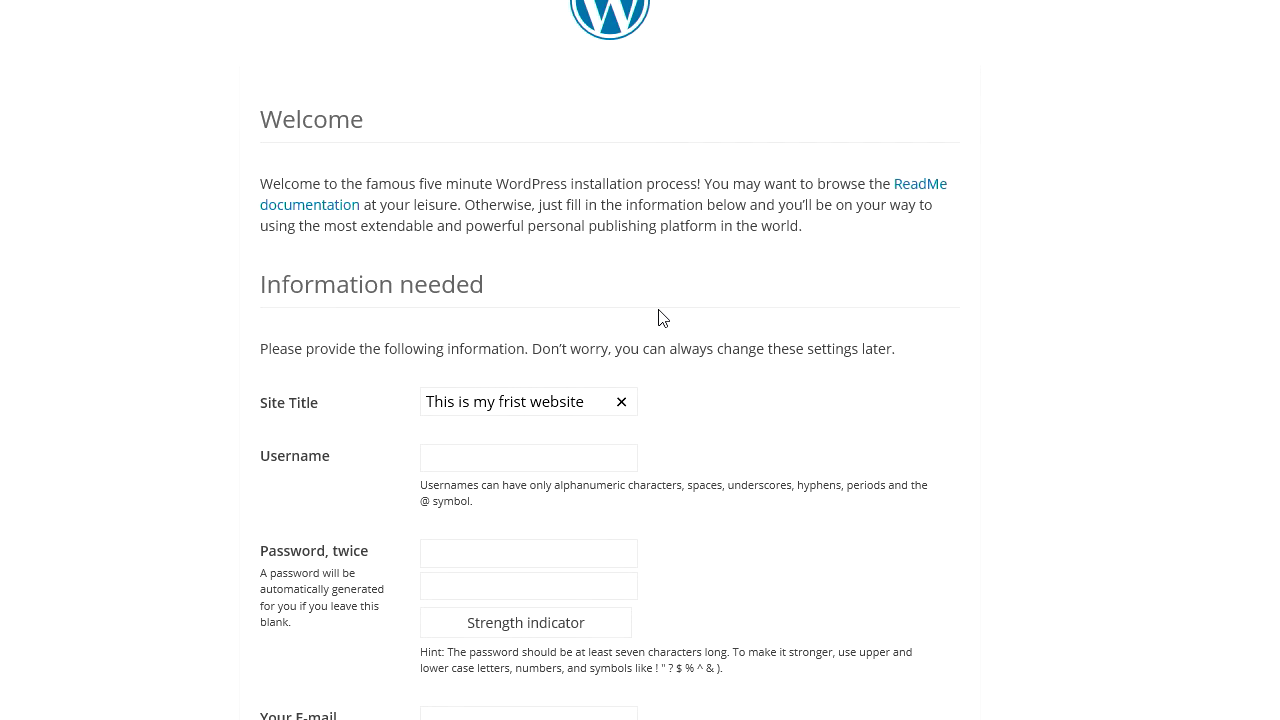
pyautogui.click(458, 458)
pyautogui.write('catDogFinYellow')
pyautogui.hotkey('ctrl', 'a')
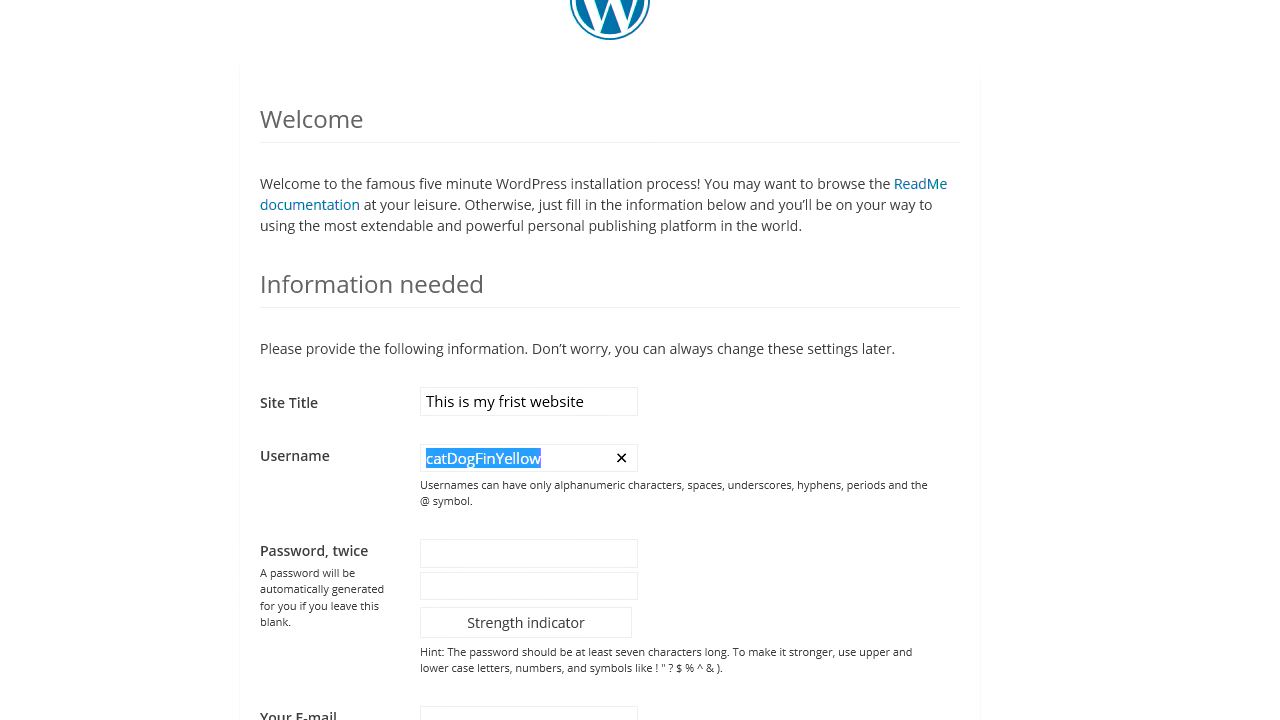
pyautogui.hotkey('alt', 'Tab')
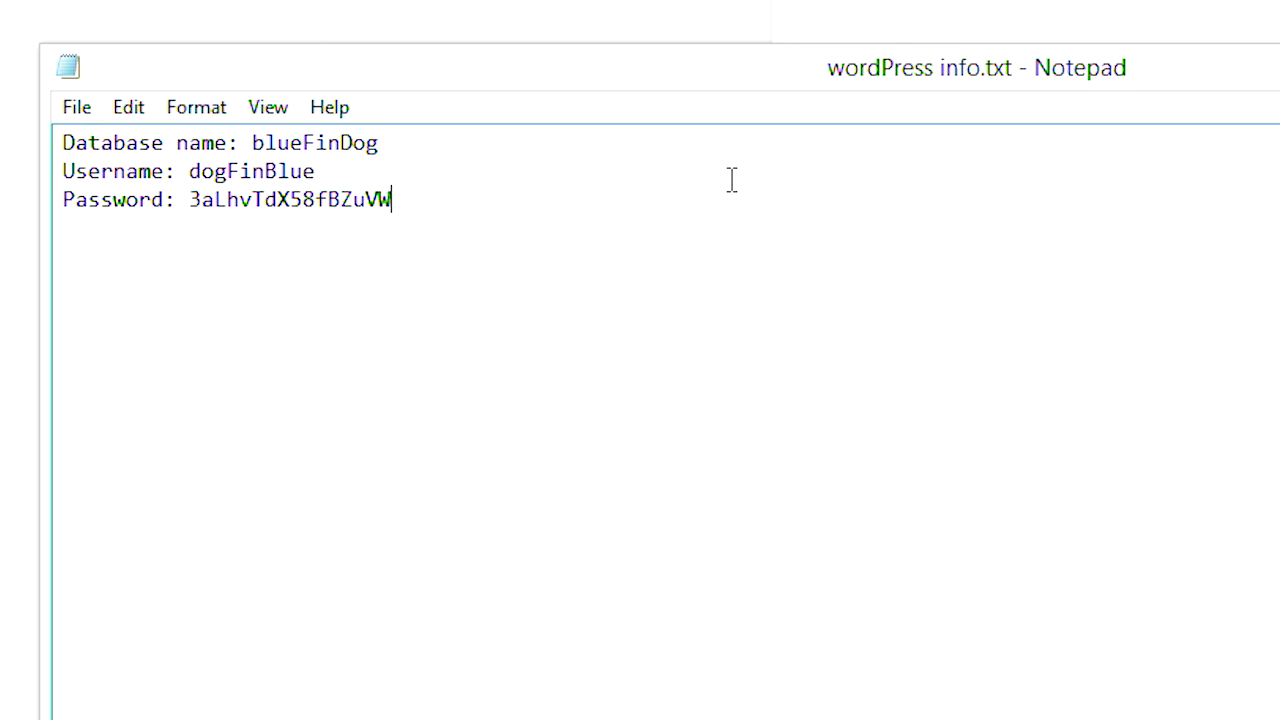
# - Record 'Wordpress Username:' and 'Wordpress Password:' lines in Notepad and copy the password
pyautogui.press('Return')
pyautogui.press('Return')
pyautogui.write('Wordpress Usern')
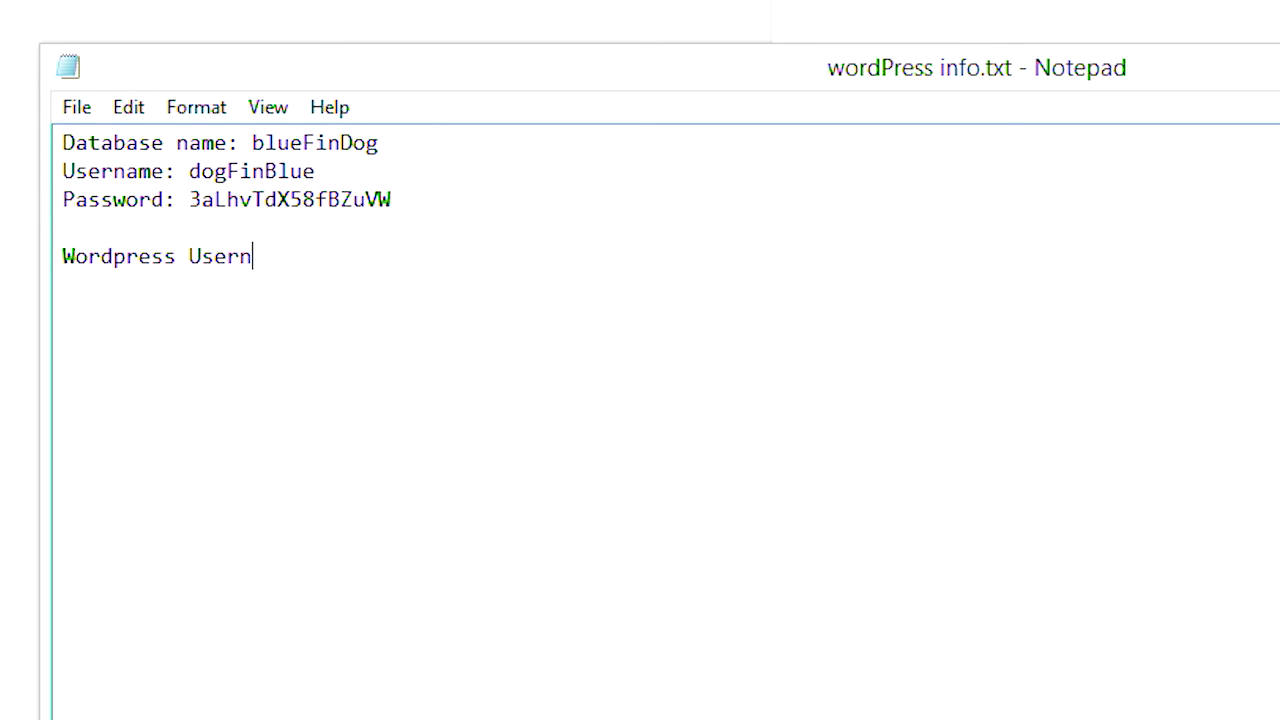
pyautogui.write('ame: catDogFinYellow')
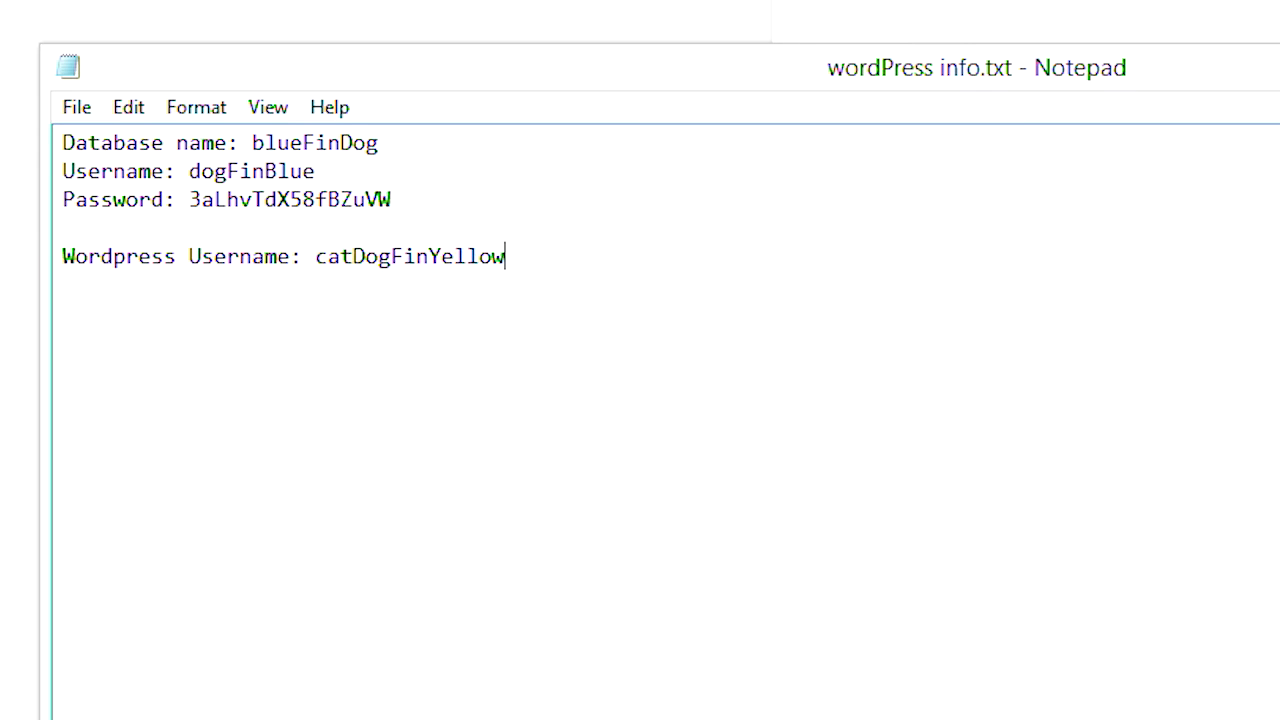
pyautogui.press('Return')
pyautogui.write('Wordpress')
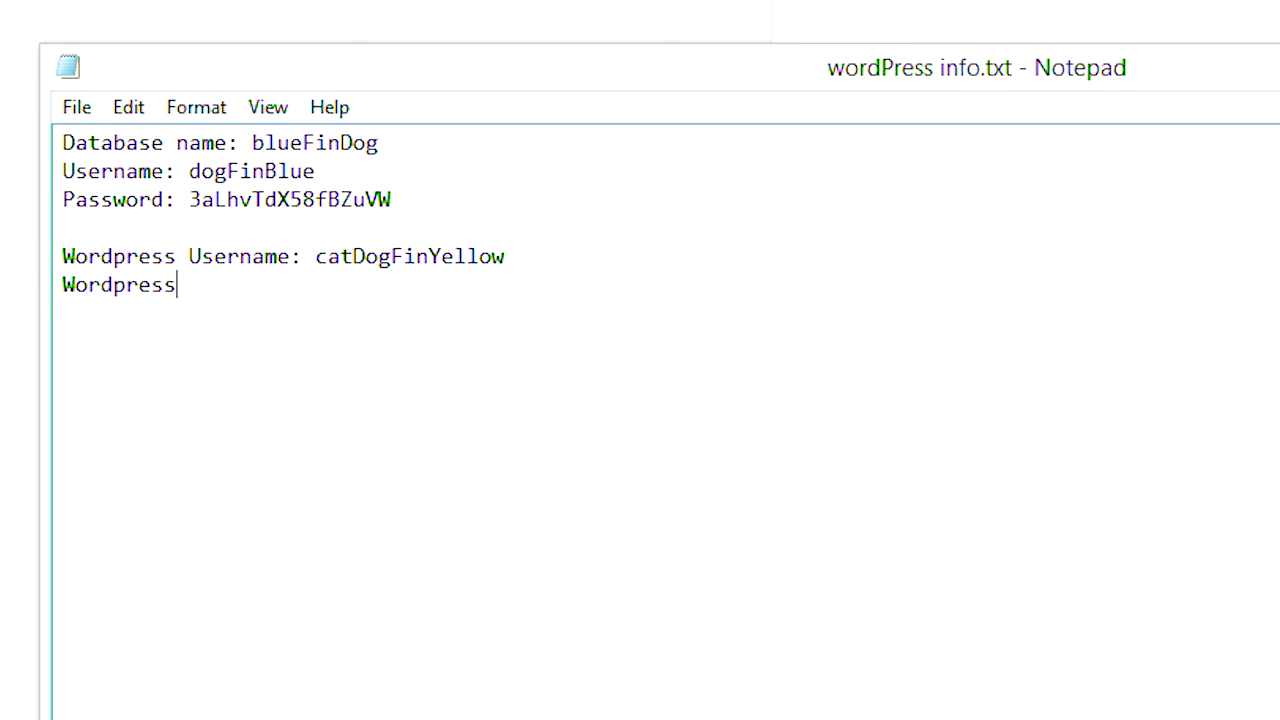
pyautogui.write(' Password: ')
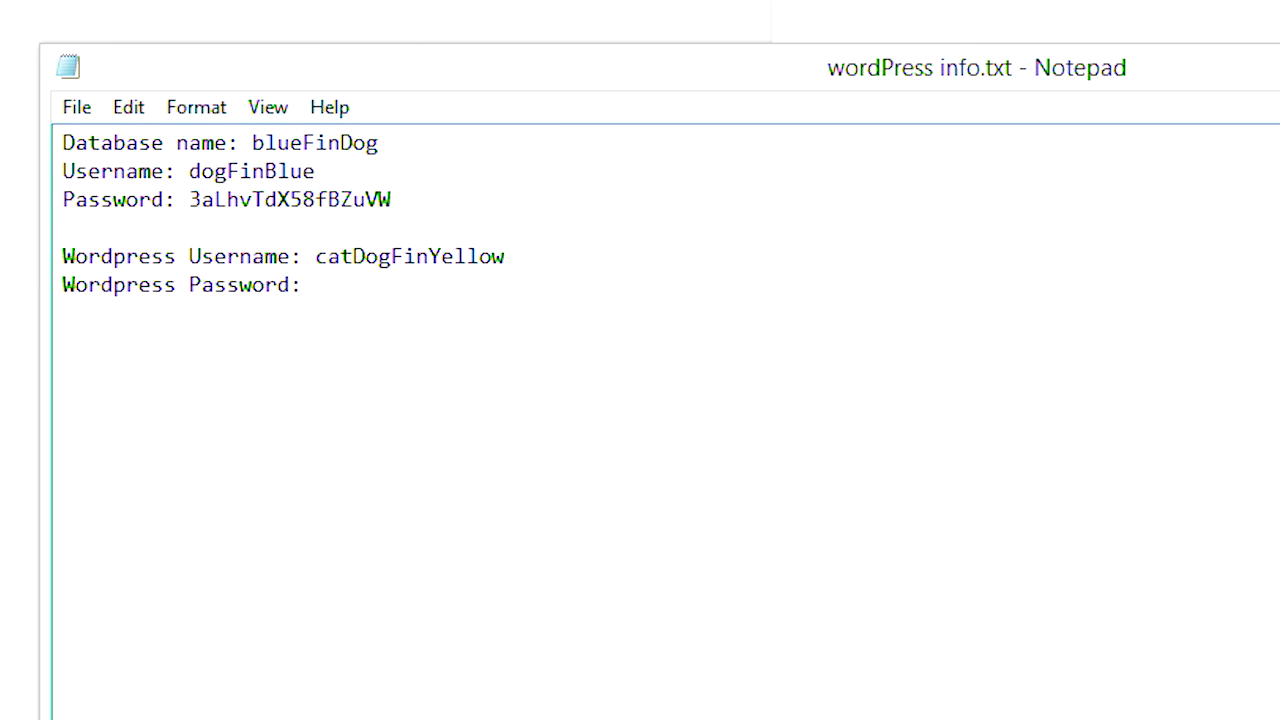
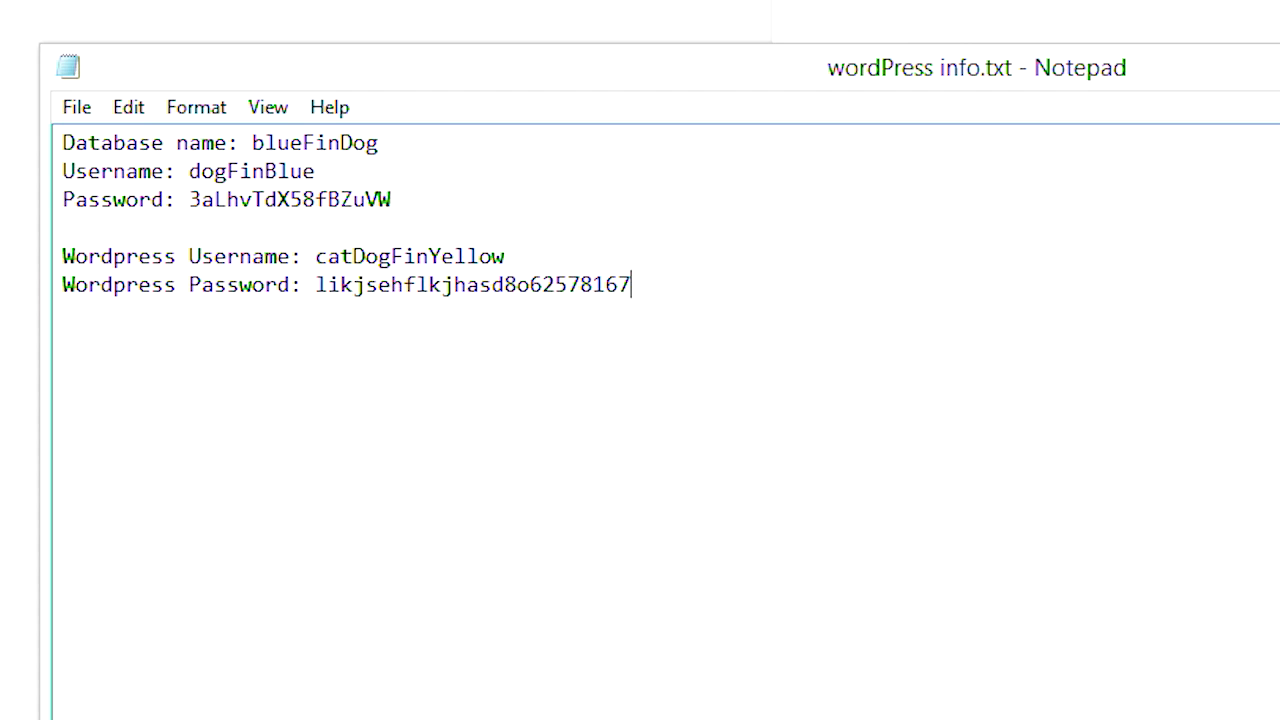
pyautogui.doubleClick(476, 285)
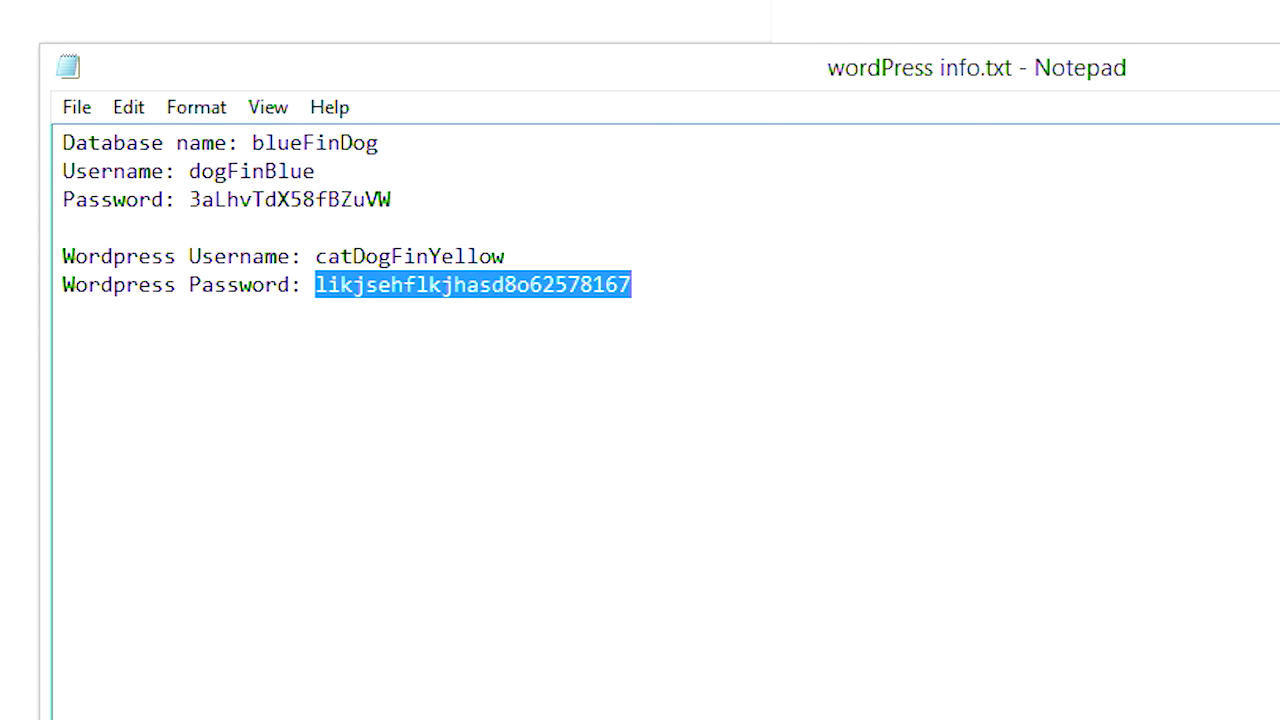
pyautogui.hotkey('alt', 'Tab')
pyautogui.click(458, 557)
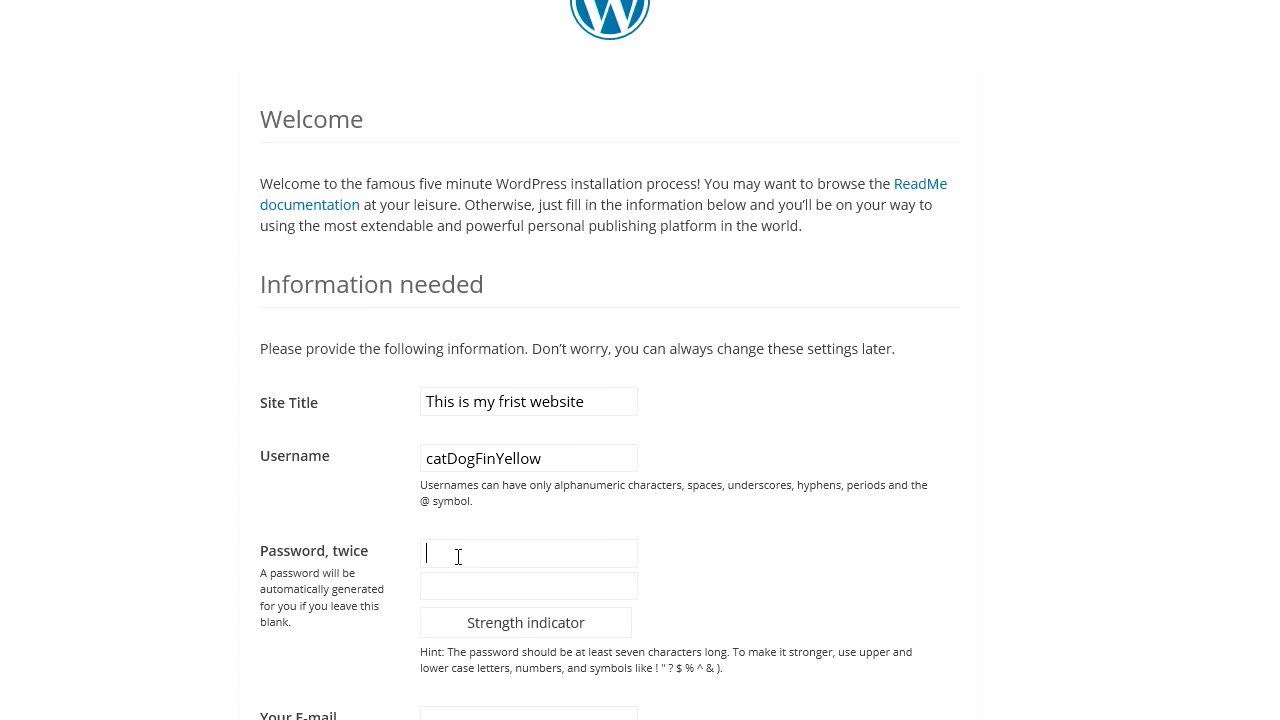
# - Paste the password into both fields, enter the admin e-mail address, and install WordPress
pyautogui.hotkey('ctrl', 'v')
pyautogui.click(450, 590)
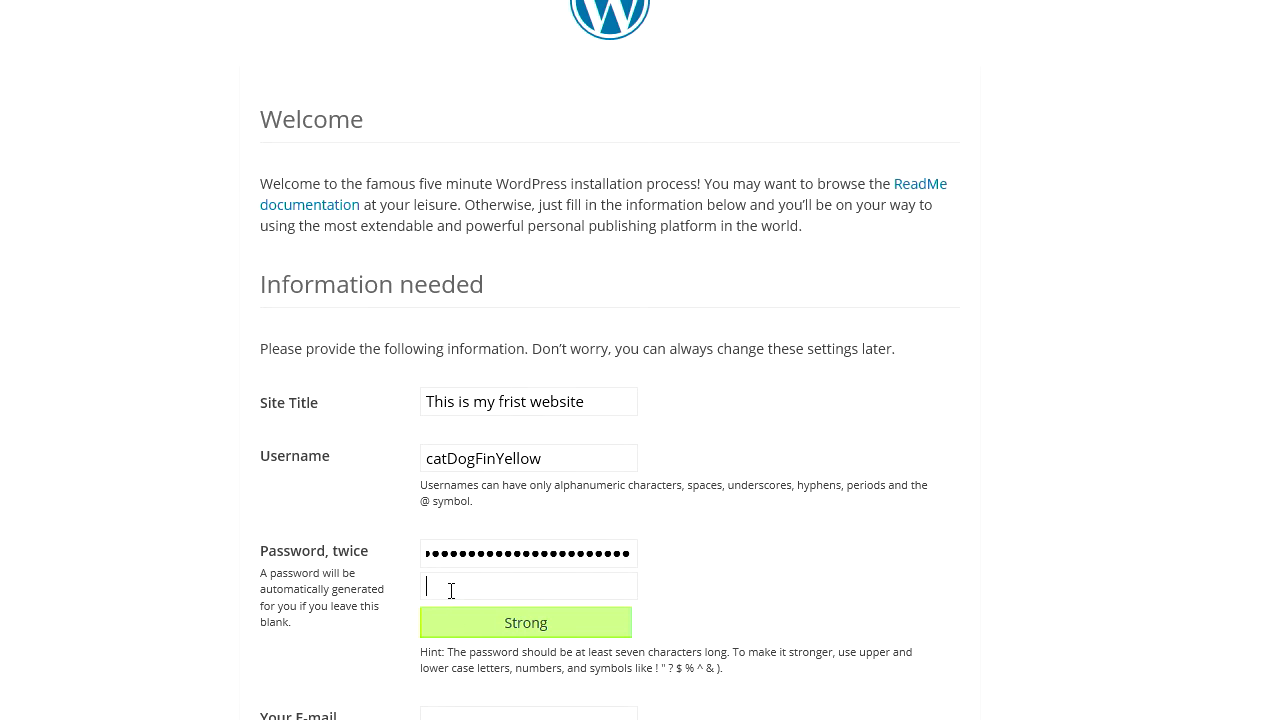
pyautogui.hotkey('ctrl', 'v')
pyautogui.scroll(-1, 880, 690)
pyautogui.click(458, 646)
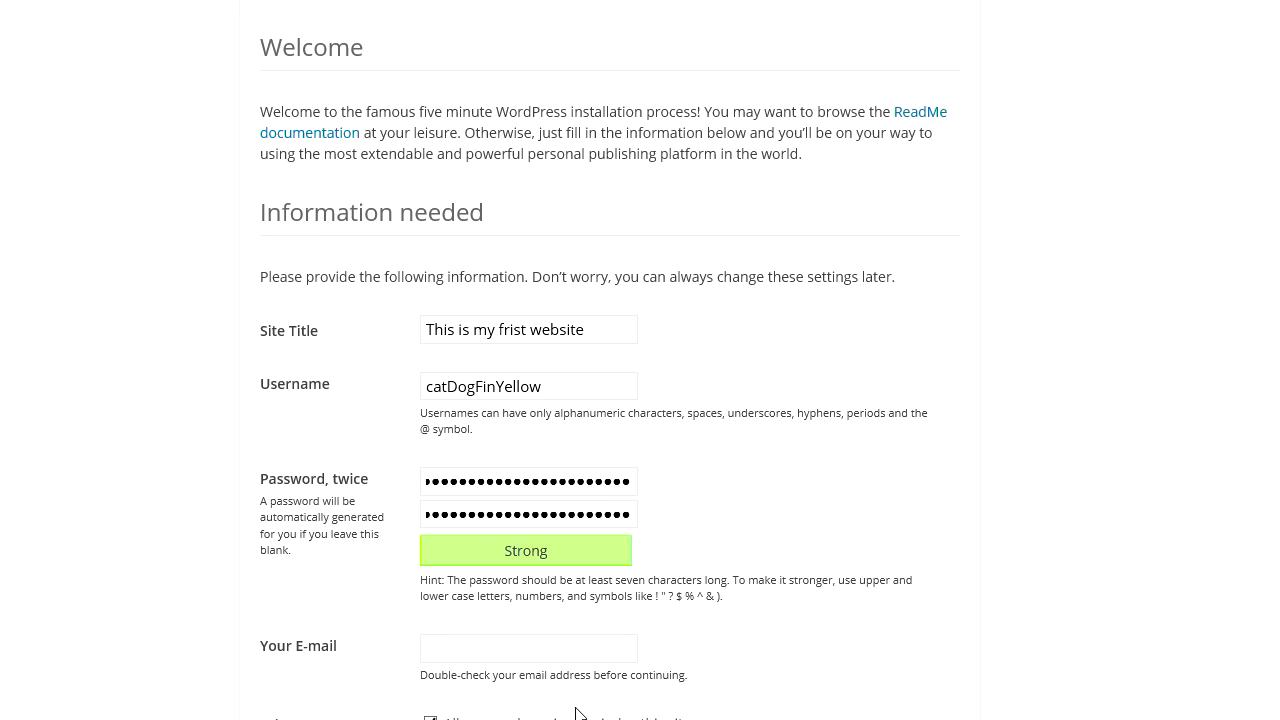
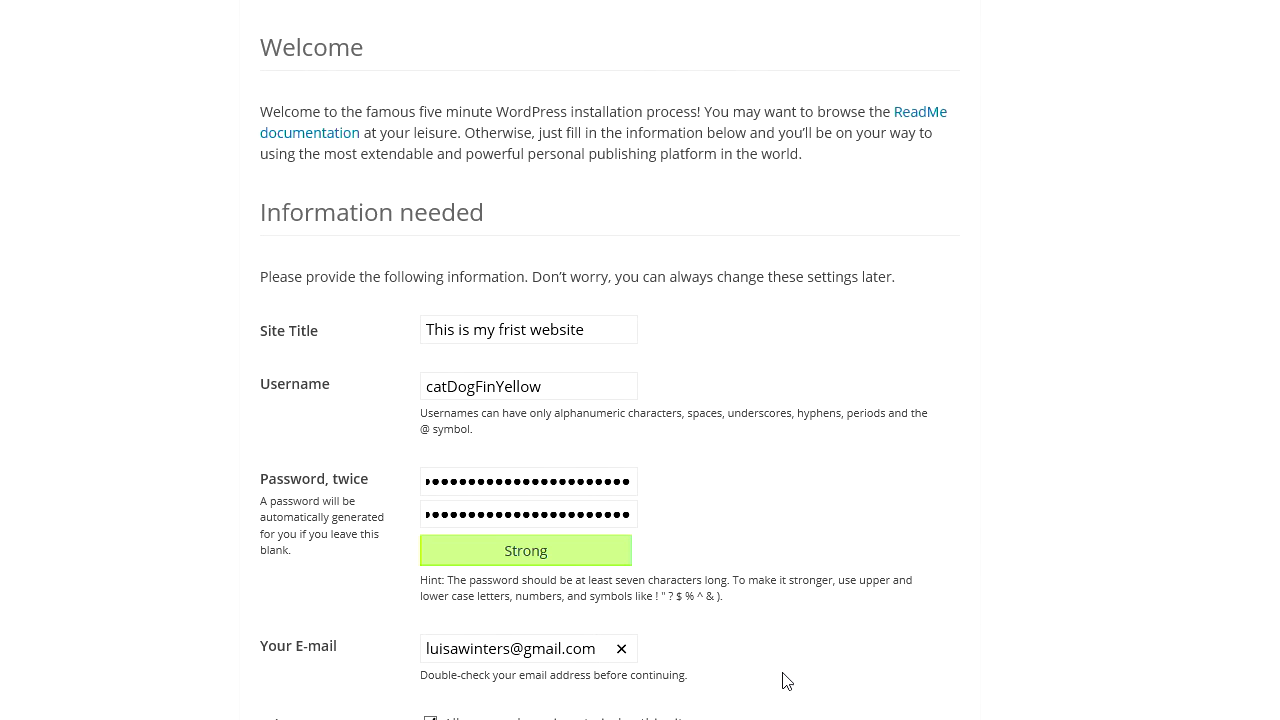
pyautogui.scroll(1, 838, 675)
pyautogui.scroll(-1, 838, 675)
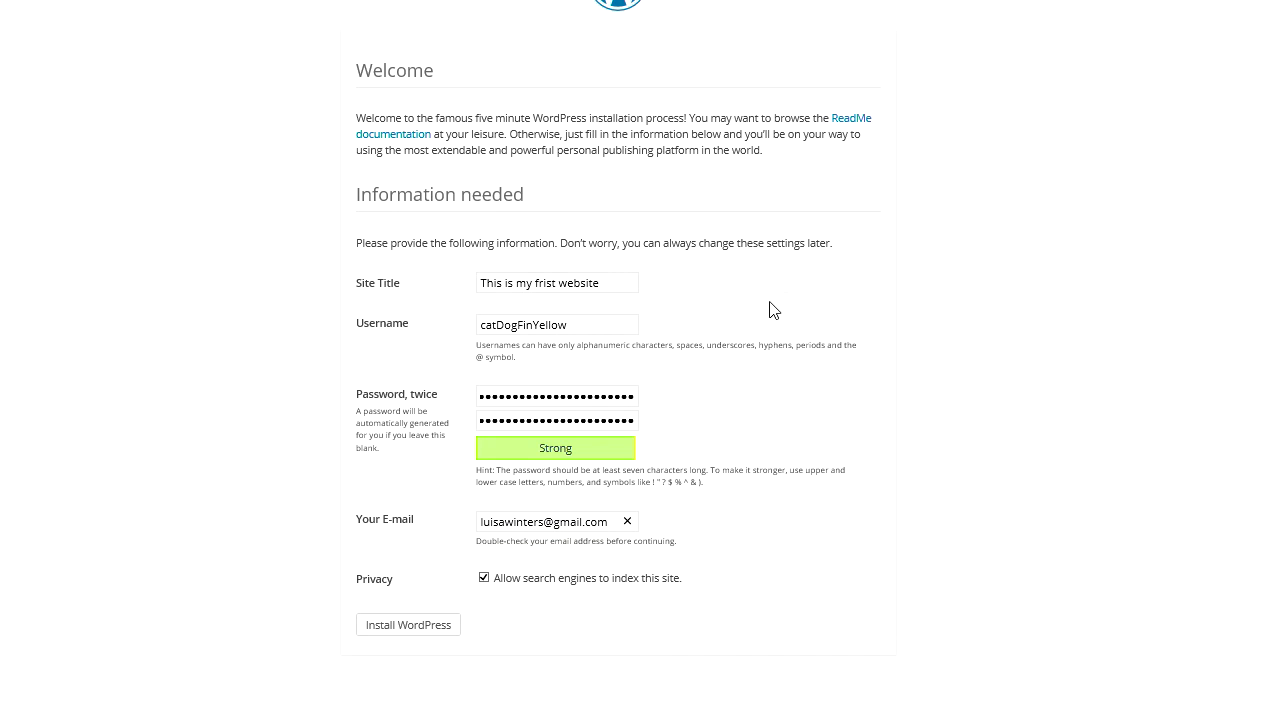
pyautogui.click(408, 630)
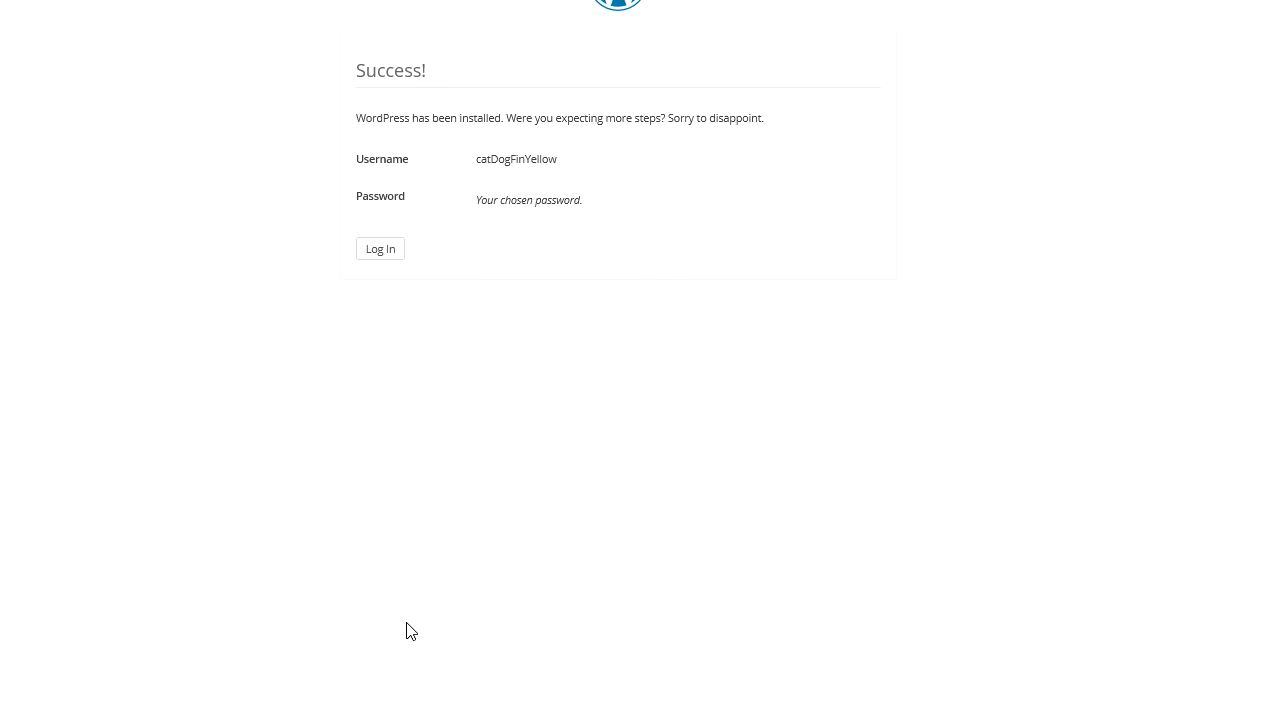
# - Open the login form and paste in the saved WordPress username from Notepad
pyautogui.click(395, 252)
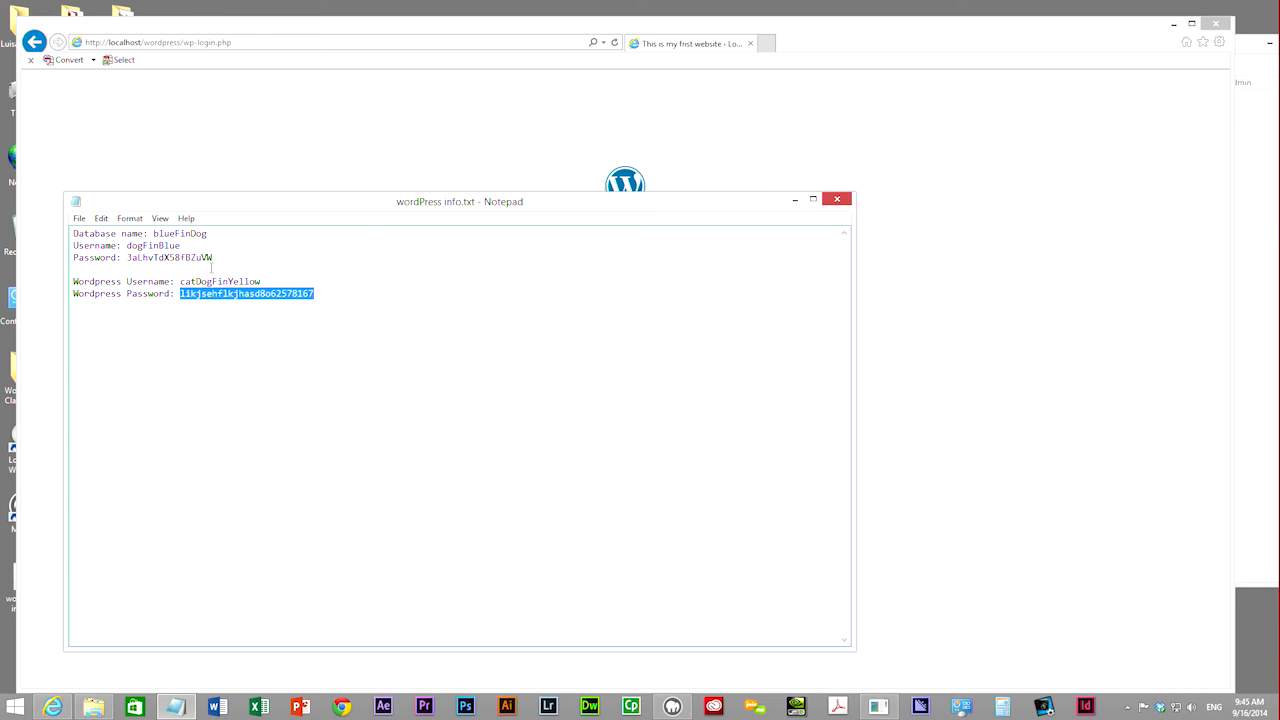
pyautogui.click(224, 282)
pyautogui.doubleClick(224, 282)
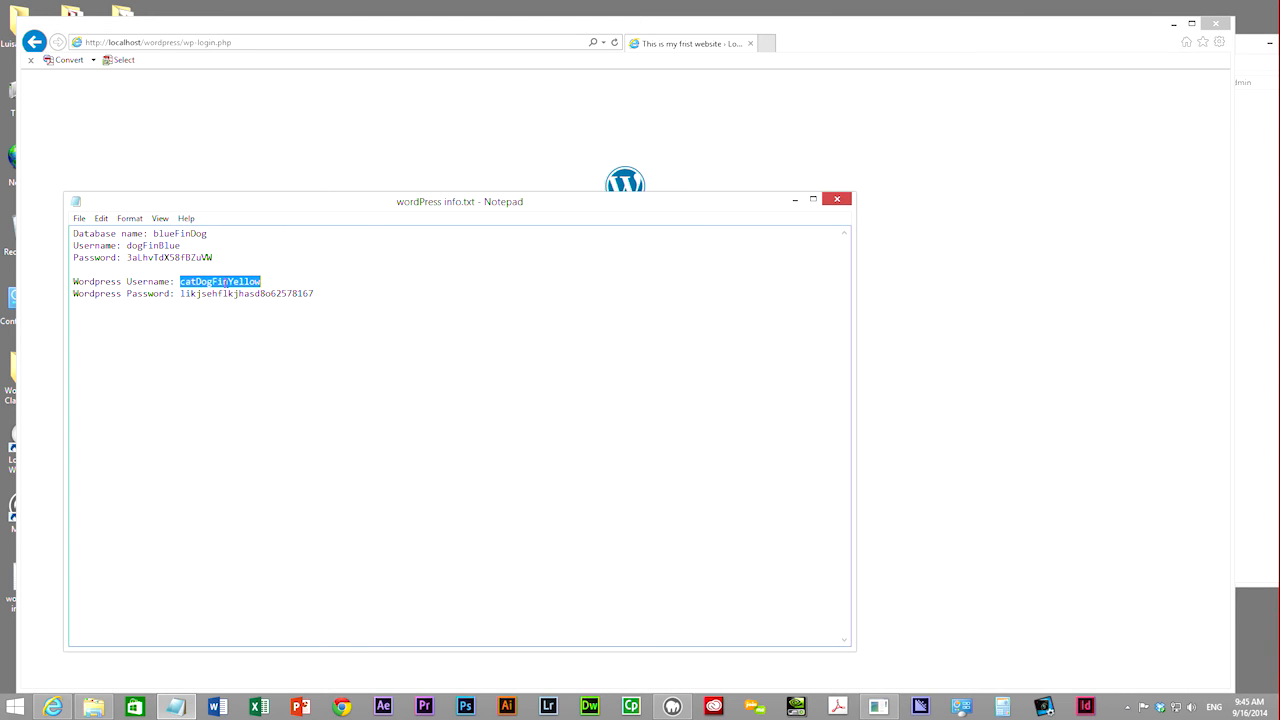
pyautogui.hotkey('ctrl', 'c')
pyautogui.hotkey('alt', 'Tab')
pyautogui.hotkey('ctrl', 'v')
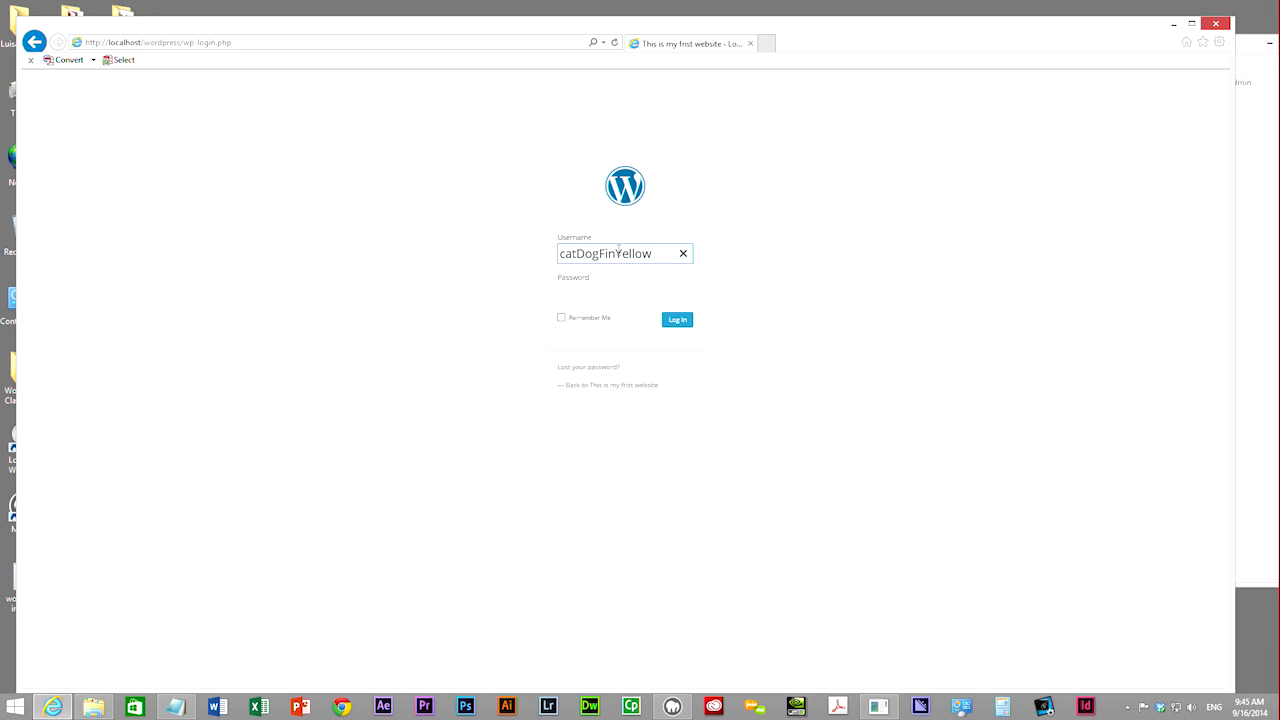
# - Paste the saved password, tick Remember Me, and log in to the Dashboard
pyautogui.hotkey('alt', 'Tab')
pyautogui.doubleClick(258, 293)
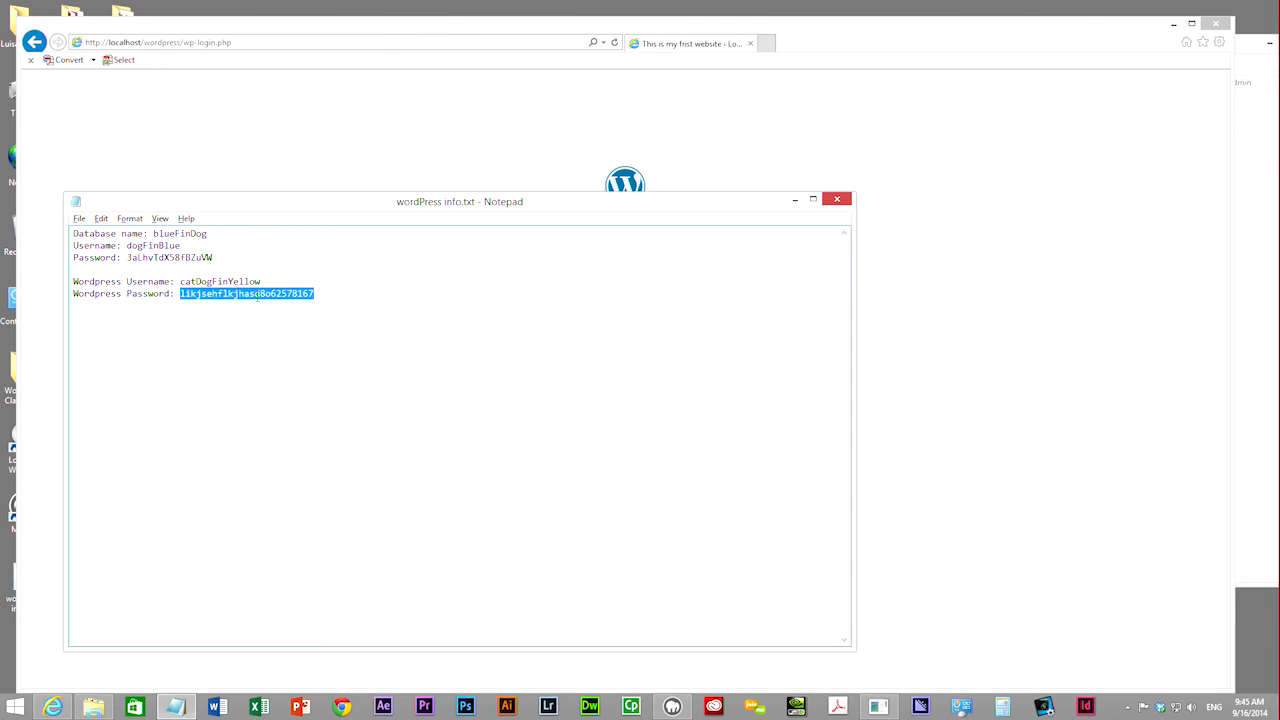
pyautogui.hotkey('alt', 'Tab')
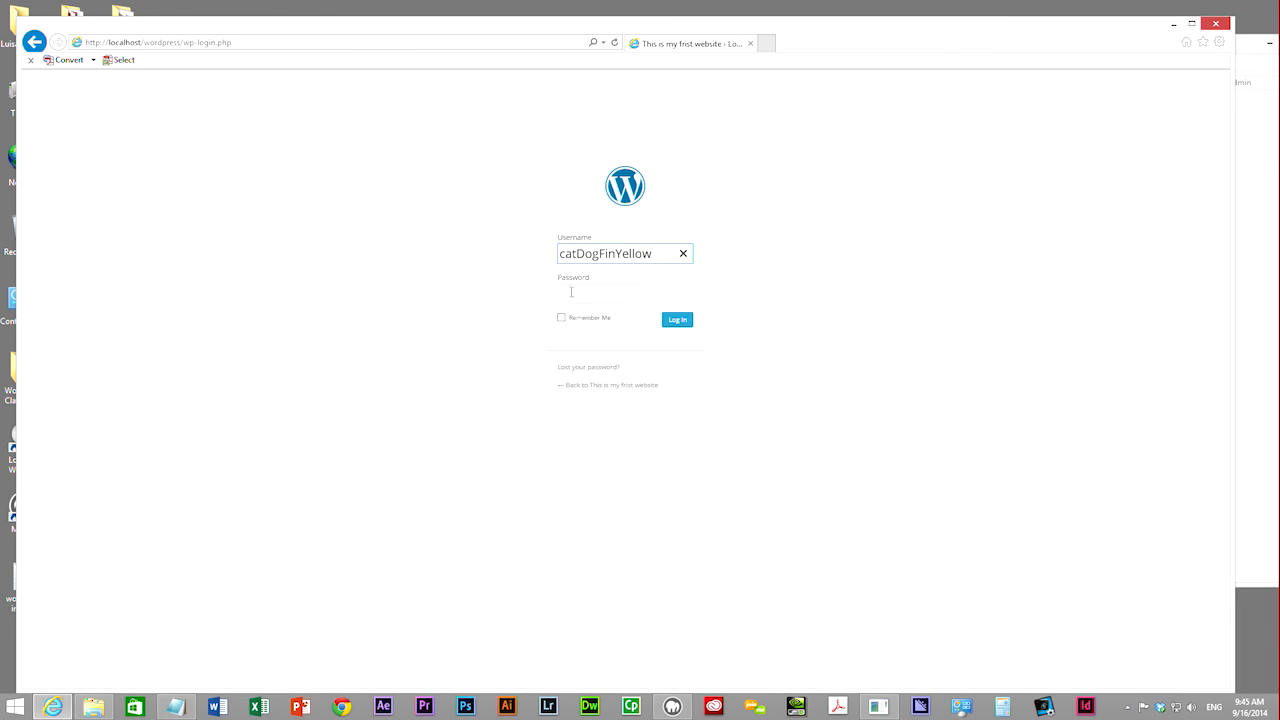
pyautogui.click(571, 292)
pyautogui.hotkey('ctrl', 'v')
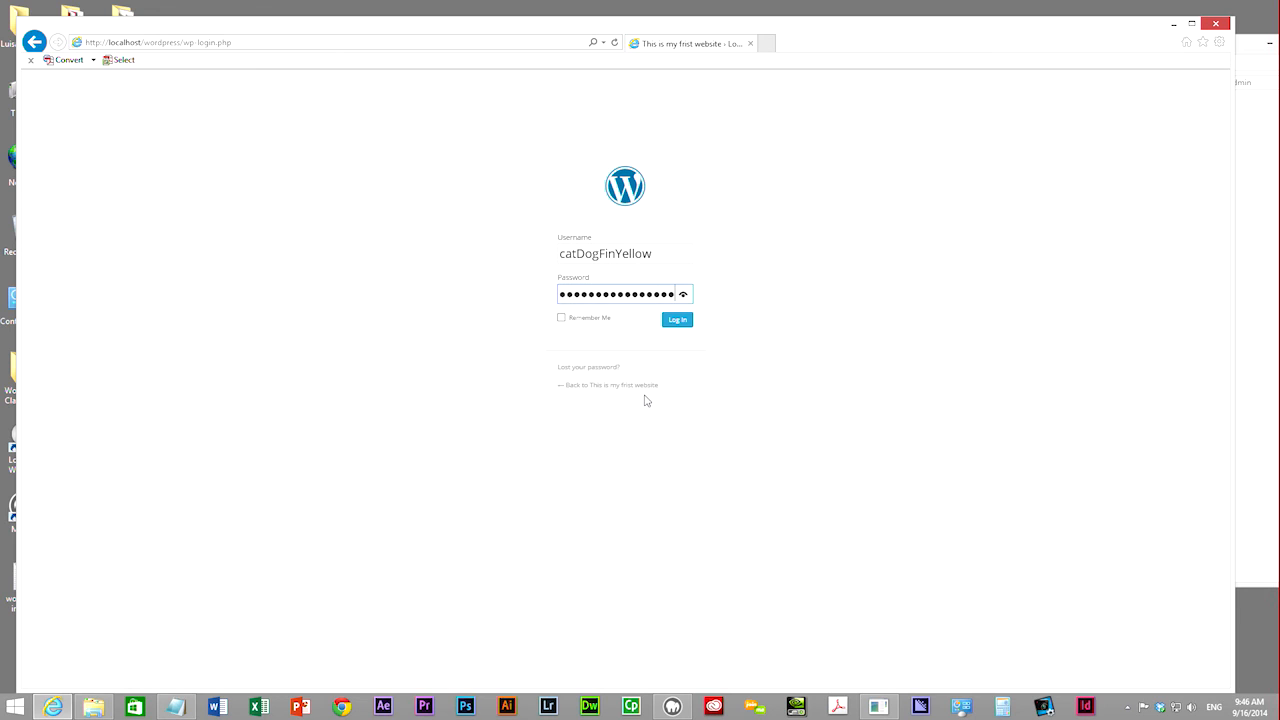
pyautogui.click(561, 317)
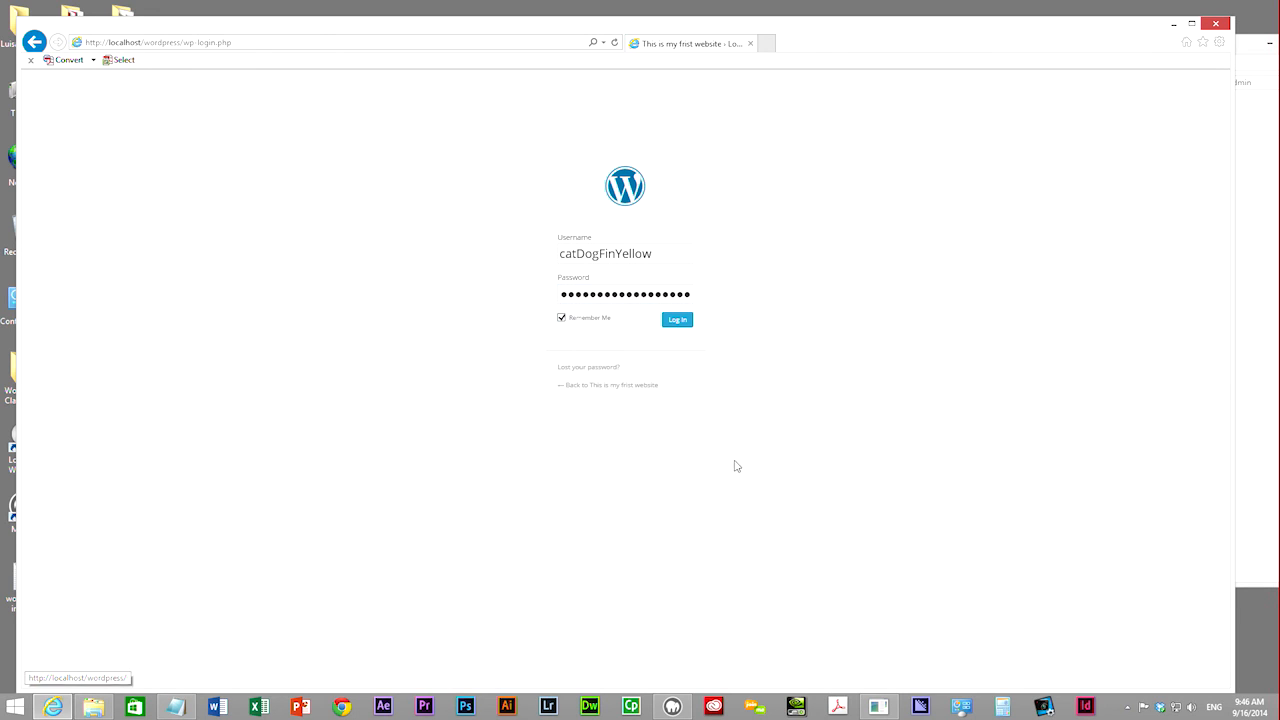
pyautogui.click(678, 320)
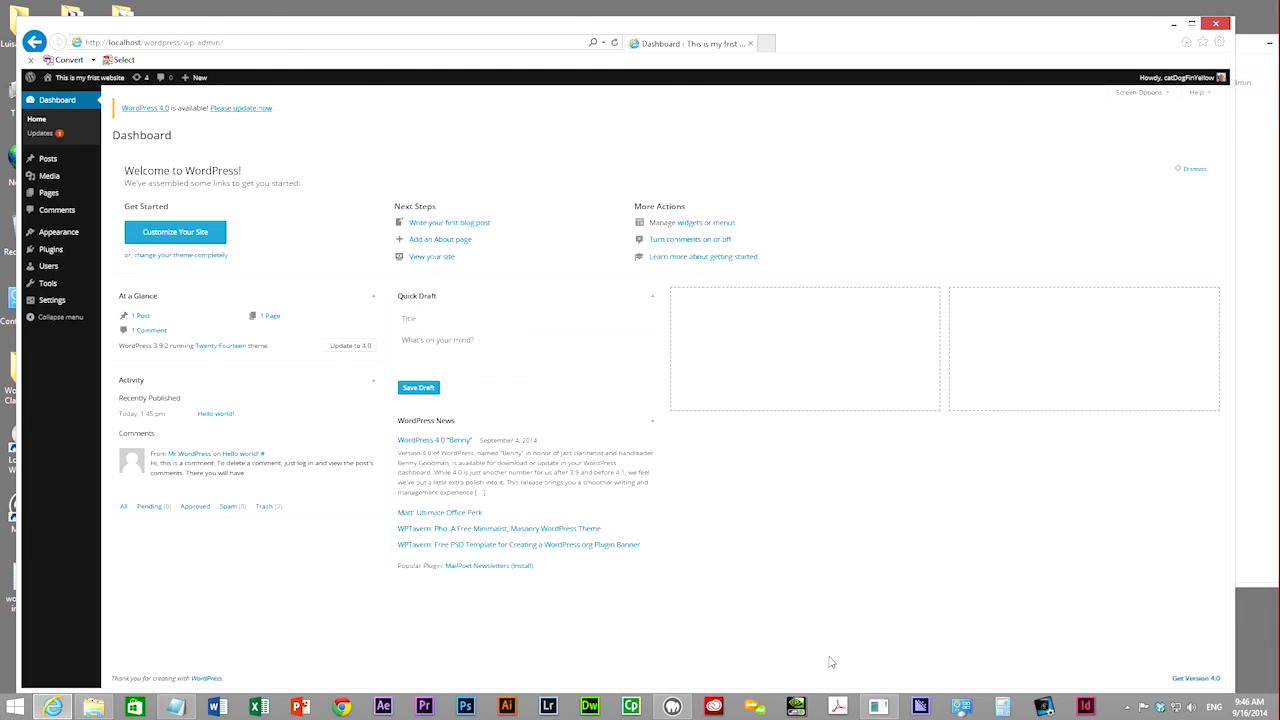
# - Open Visit Site in a new tab and switch between the Dashboard and the Hello World post
pyautogui.moveTo(75, 84)
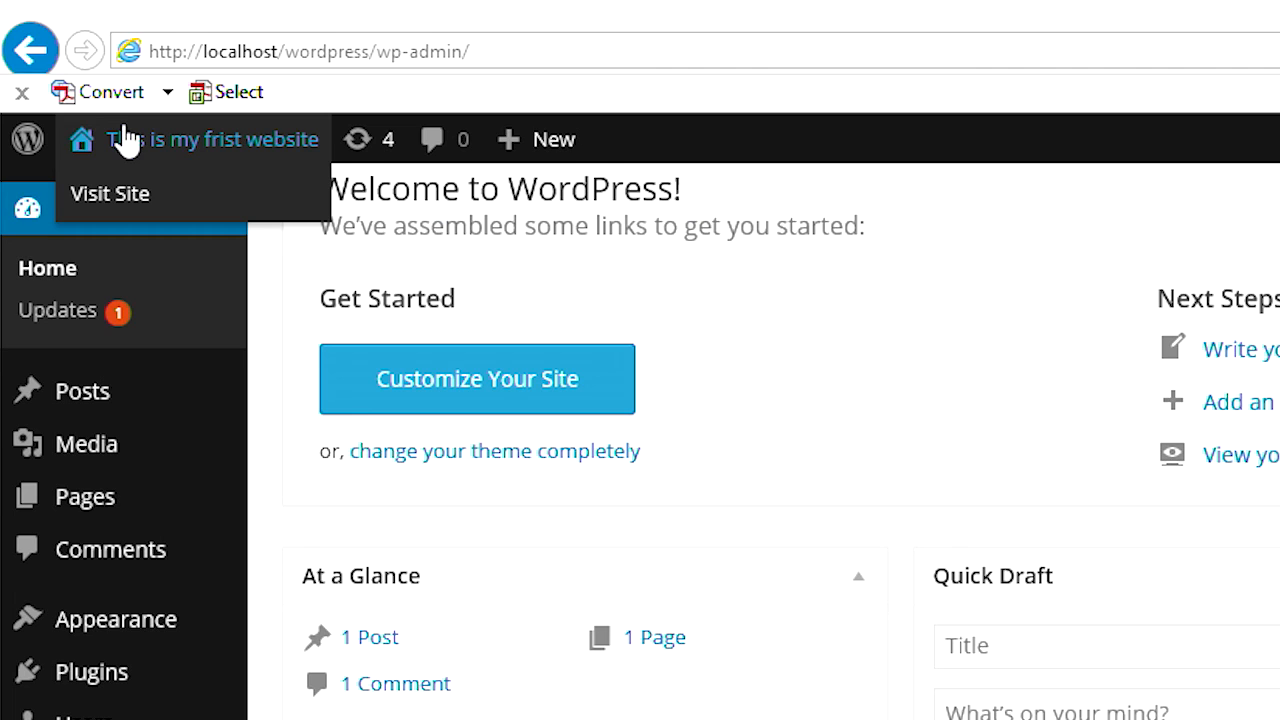
pyautogui.middleClick(112, 196)
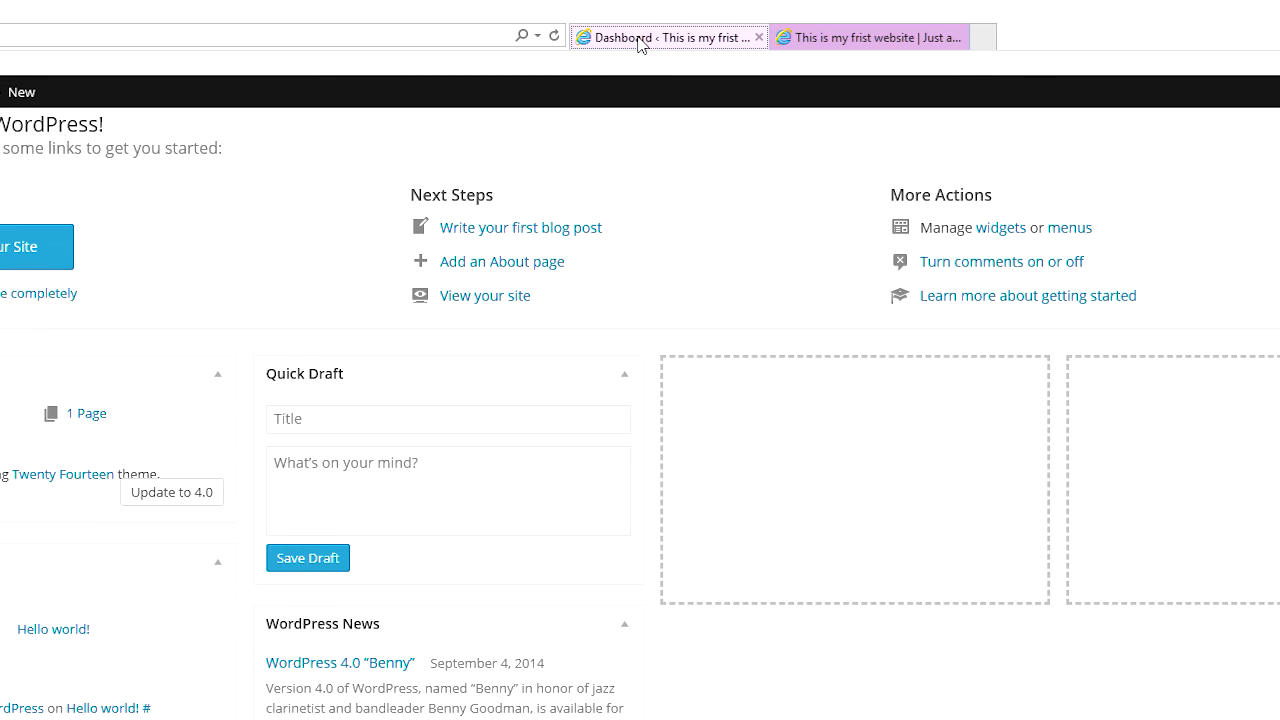
pyautogui.click(858, 38)
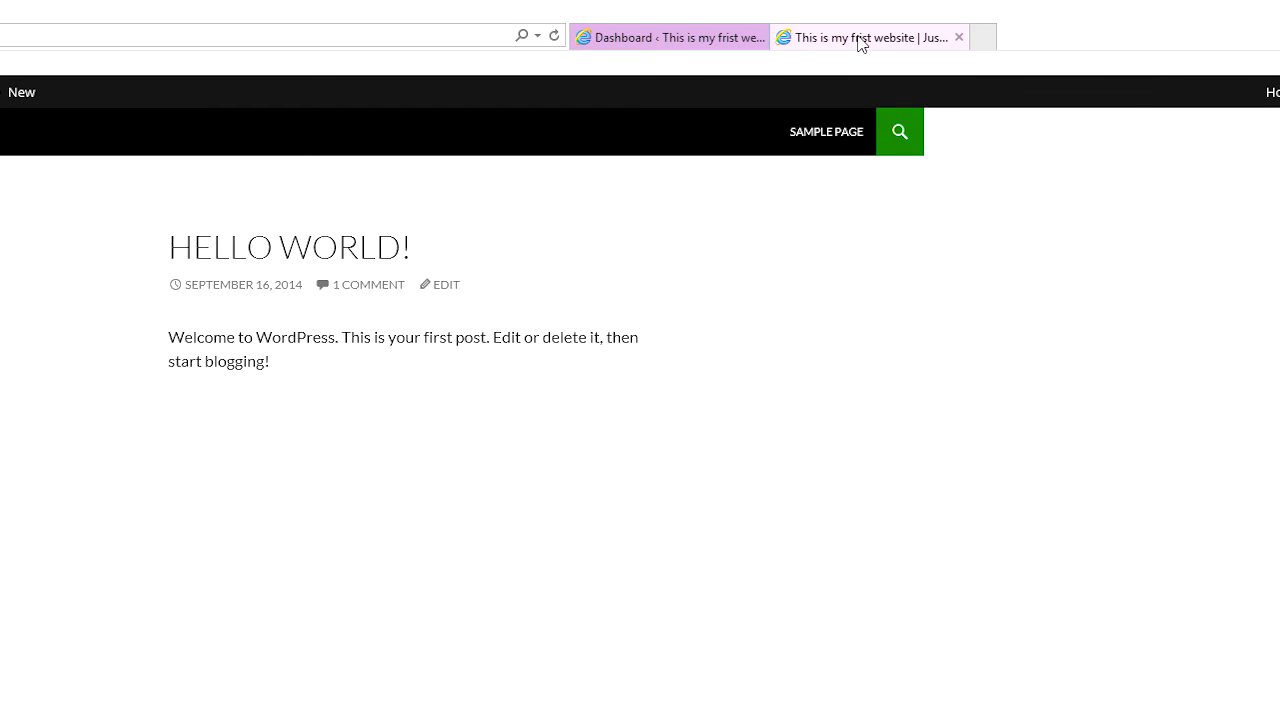
pyautogui.click(661, 44)
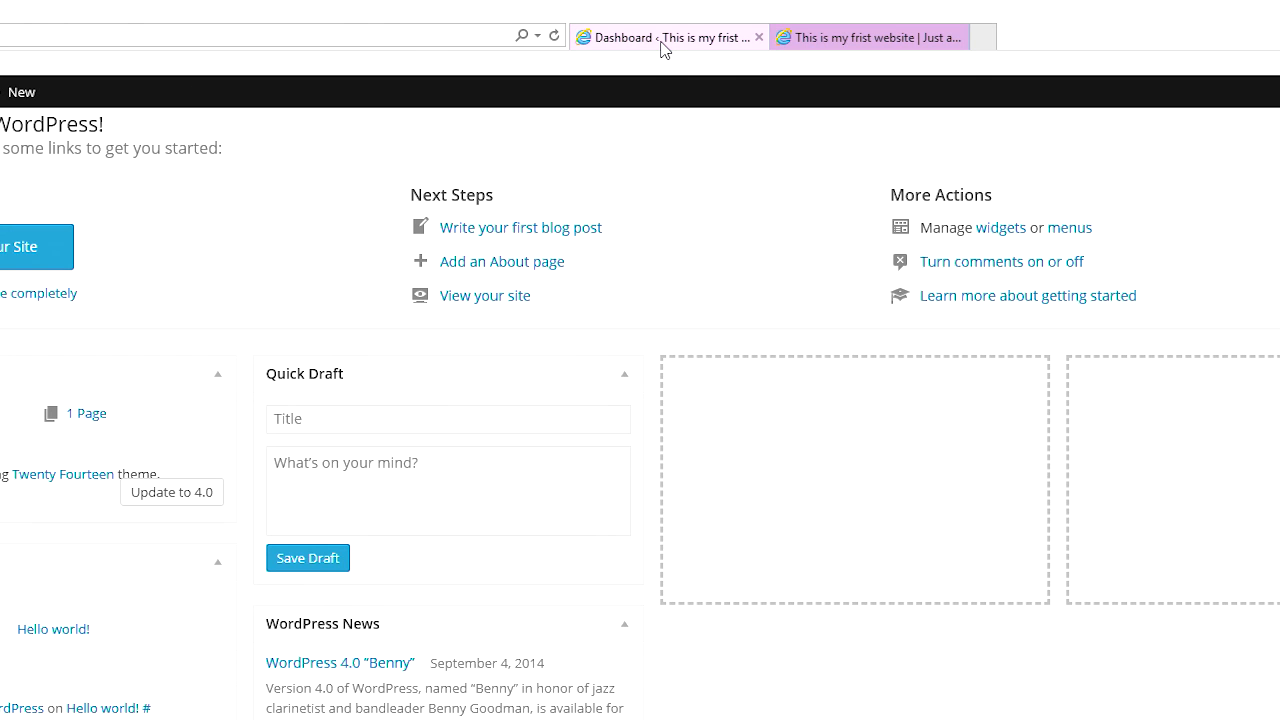
pyautogui.click(879, 42)
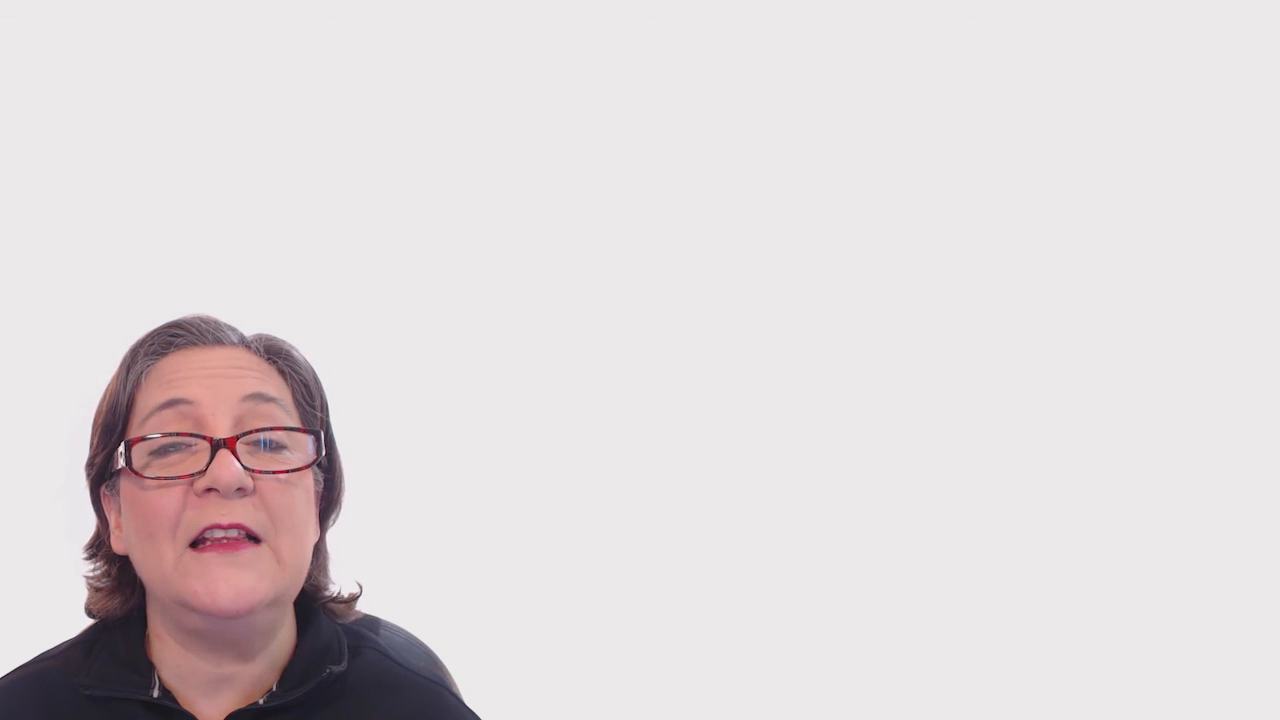